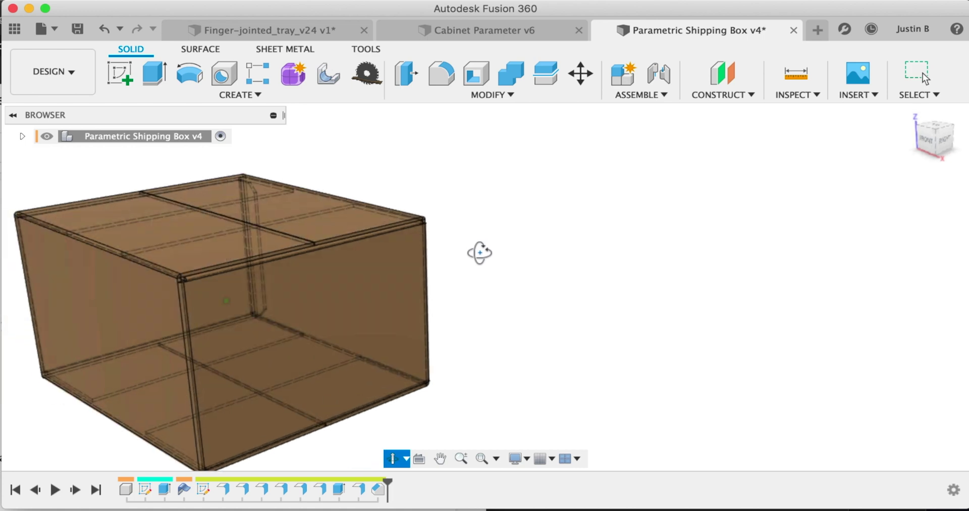
- Set the shipping box's insideHeight parameter to 12 in
scroll(481, 251, down, 3)
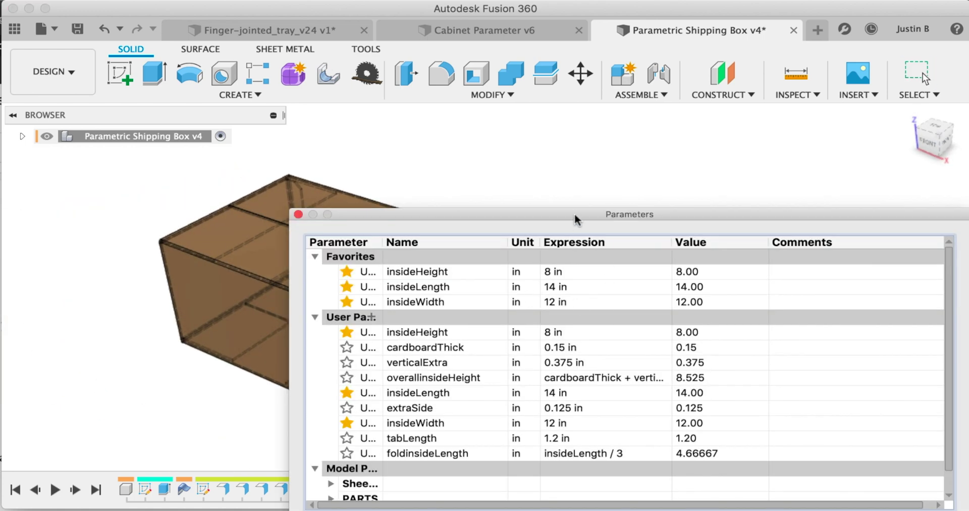
drag(575, 218, 762, 211)
double_click(747, 265)
text(1)
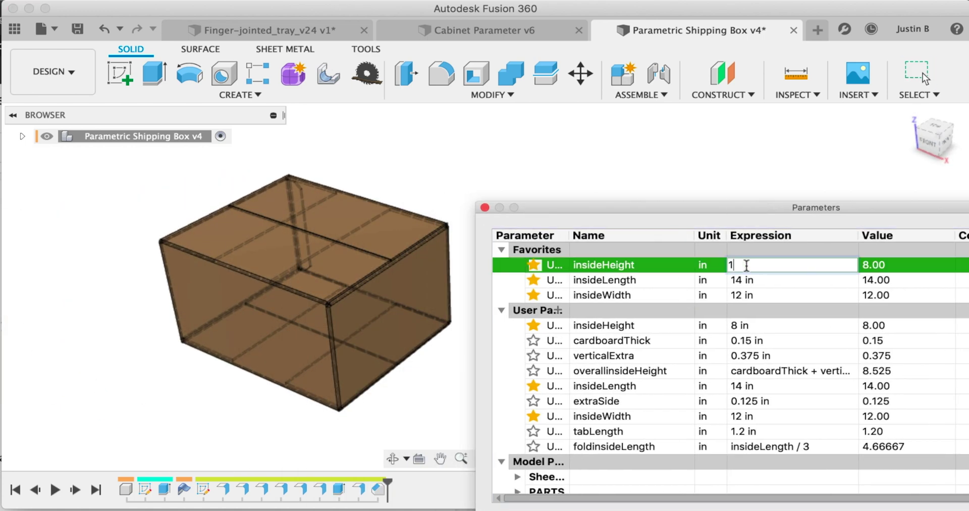
text(2)
double_click(758, 280)
- Set the shipping box's insideHeight parameter to 6 in
double_click(756, 265)
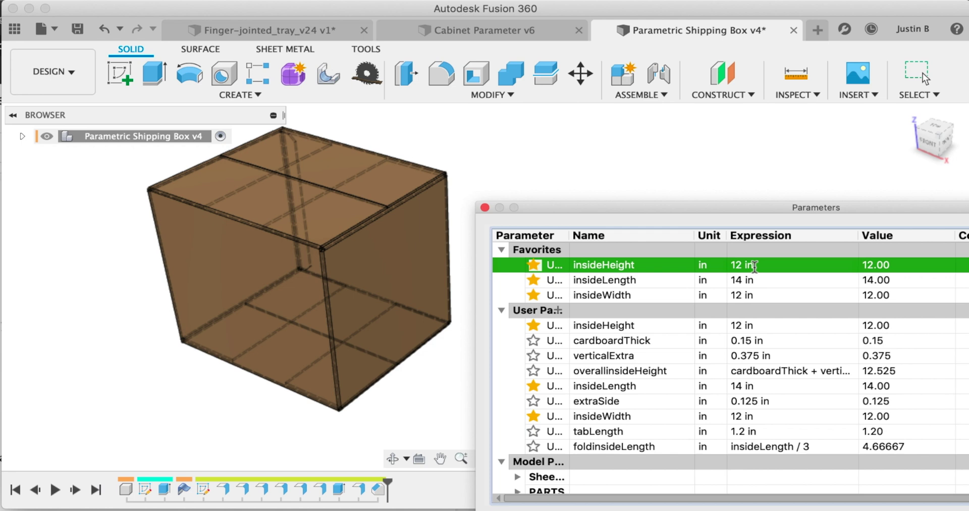
text(6)
key(Return)
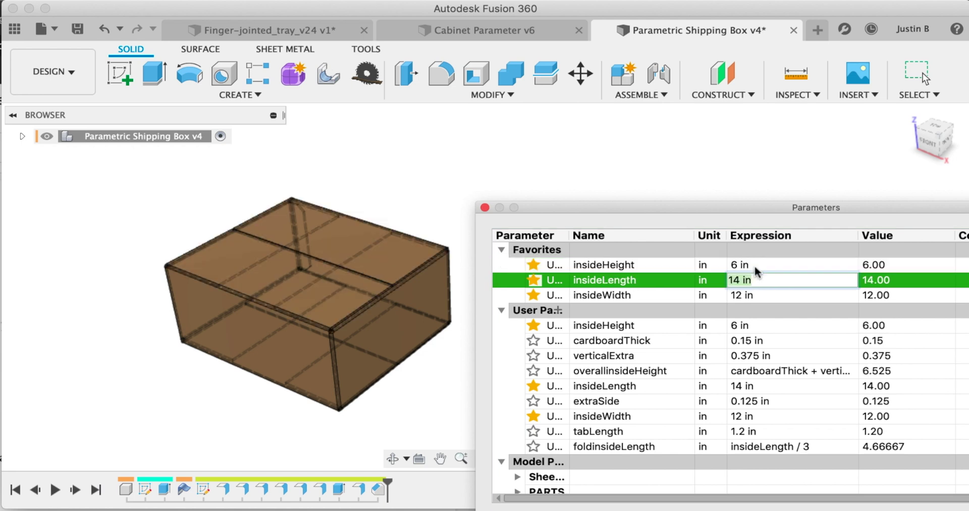
- Set the shipping box's insideLength to 18 in and its insideWidth to 9 in, and view the resized box
key(Return)
text(9)
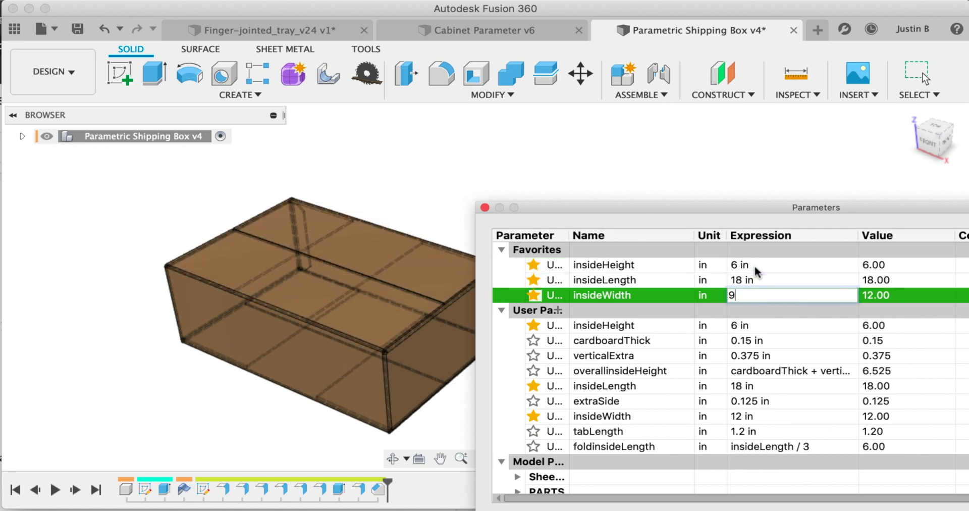
key(Return)
click(445, 165)
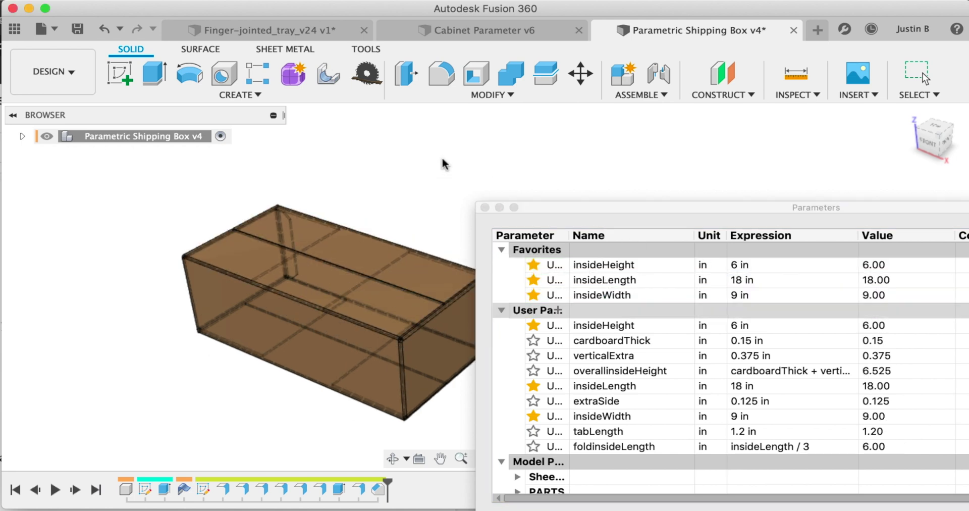
middle_drag(438, 164, 357, 147)
shift+middle_drag(399, 208, 538, 214)
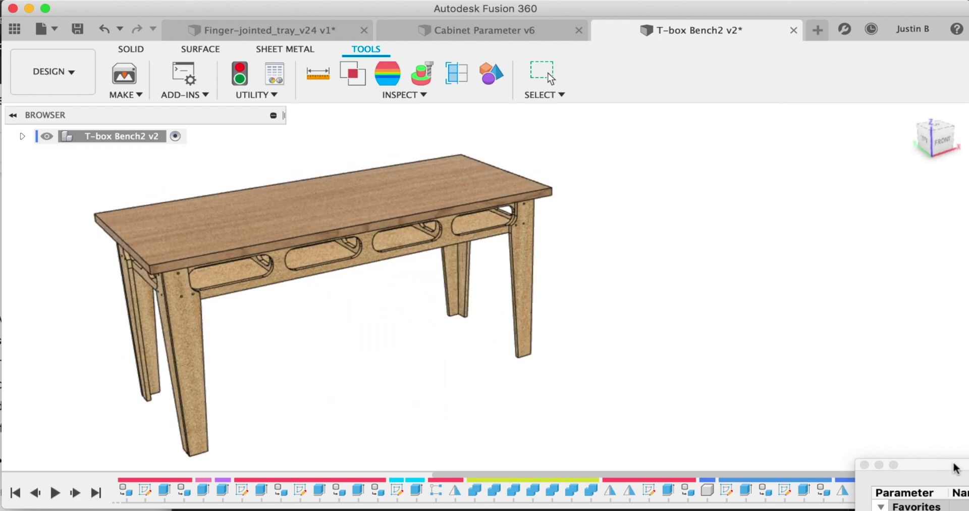
- Set the bench's OAHeight parameter to 40 in
drag(956, 468, 685, 220)
click(851, 275)
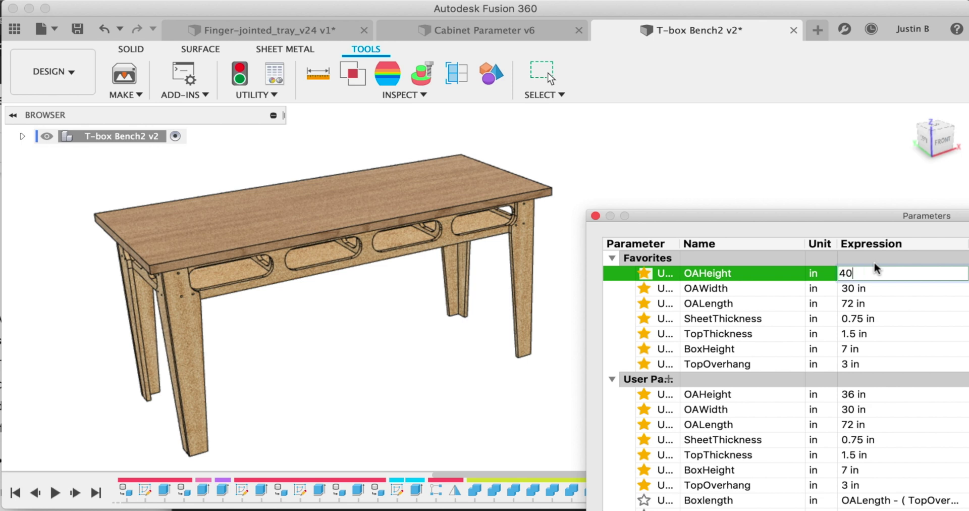
click(861, 288)
- Set the bench's OAHeight to 34 in and its OAWidth to 20 in, and view the bench from its end
click(843, 273)
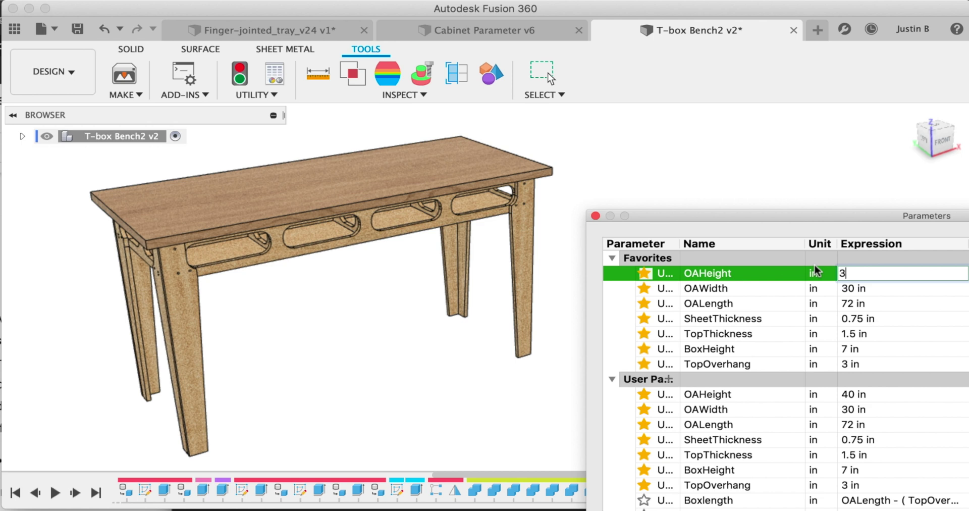
click(866, 288)
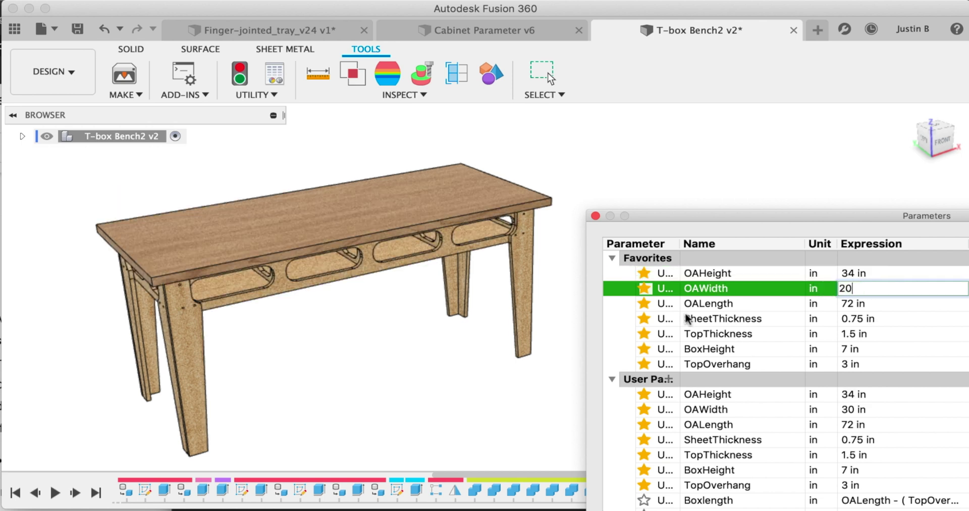
key(Return)
shift+middle_drag(385, 346, 495, 323)
- Set the bench's OAWidth parameter to 28 in
click(867, 289)
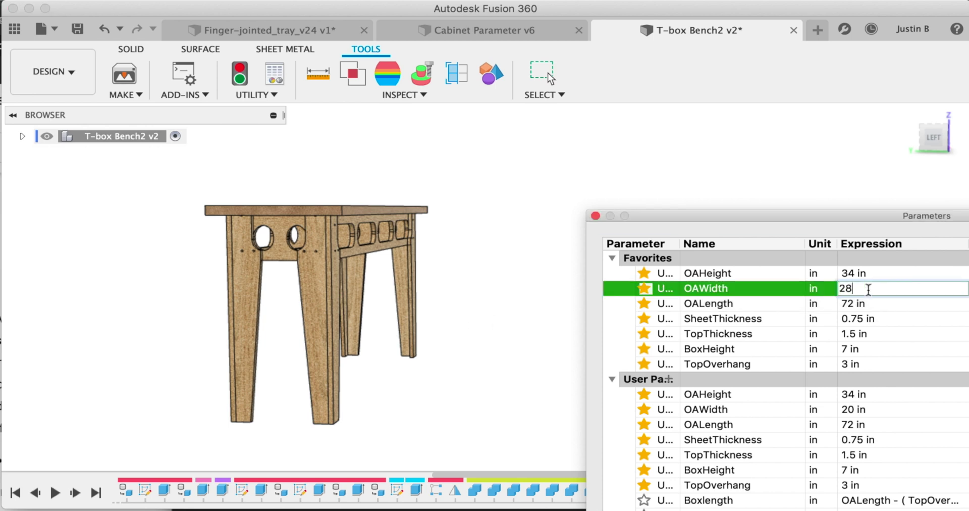
text(28)
key(Return)
shift+middle_drag(494, 293, 384, 310)
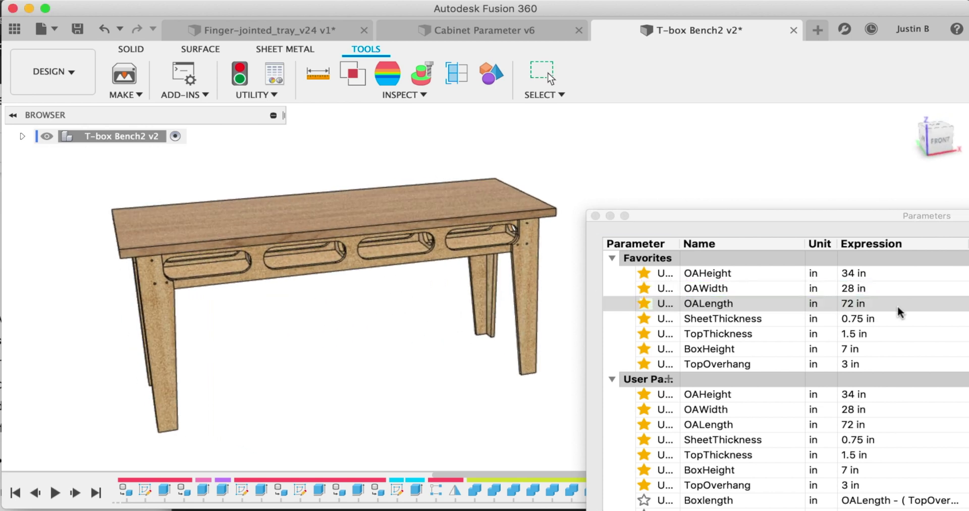
- Set the bench's OALength to 96 in and its TopThickness to 2 in
click(866, 304)
key(Return)
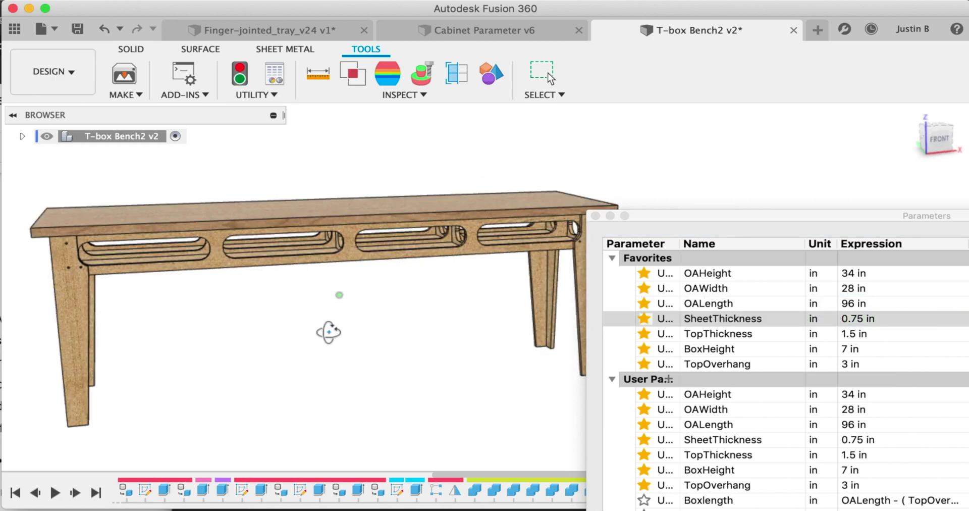
click(867, 335)
key(Return)
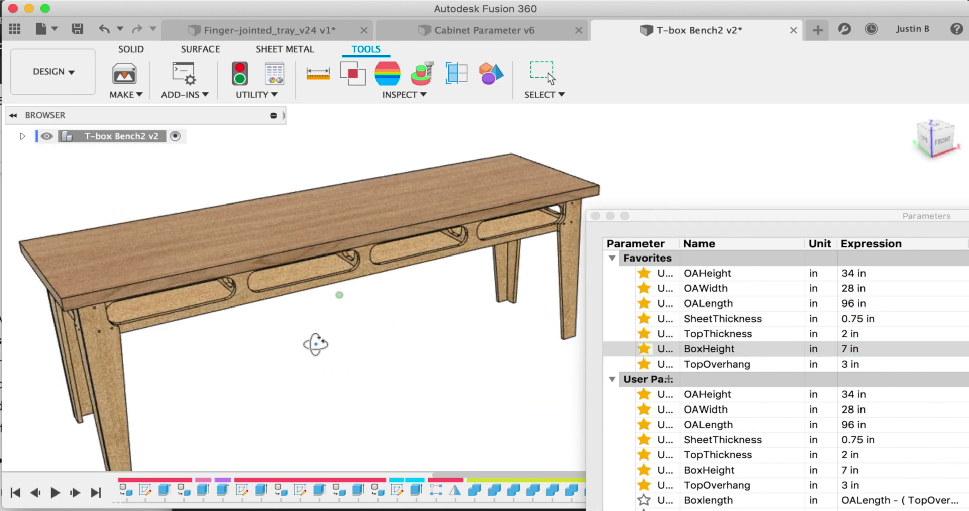
- Set the bench's TopOverhang parameter to 2 in
shift+middle_drag(314, 339, 448, 319)
click(864, 364)
text(2)
key(Return)
- Rearrange the Parameters window to show the values and comments of the bench's parameters in full
drag(662, 221, 243, 141)
drag(840, 477, 954, 483)
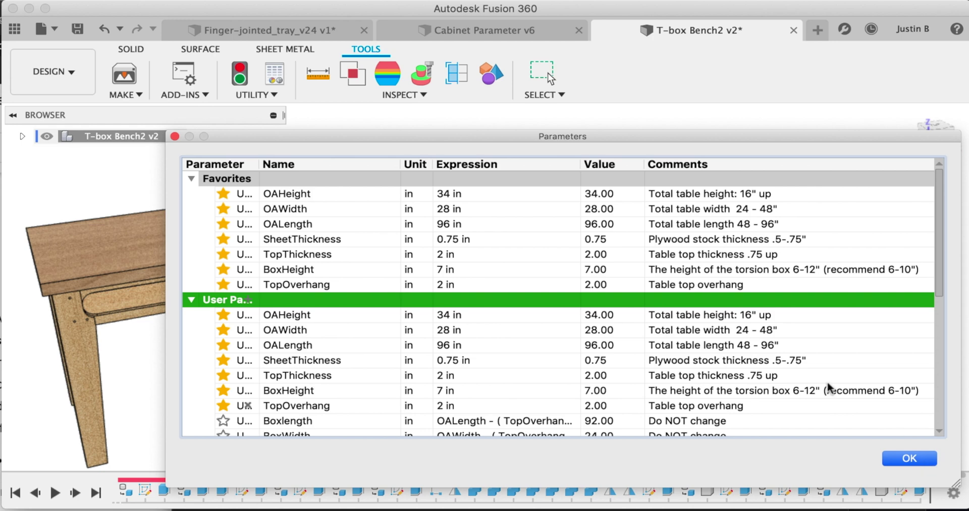
scroll(556, 303, down, 5)
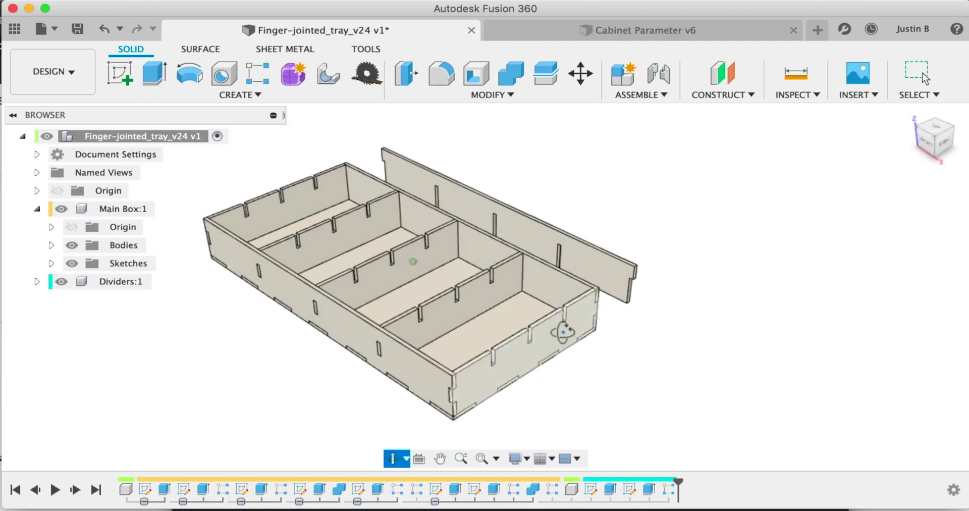
- Open the finger-jointed tray's parameters and set its length to 250 mm
mouse_move(563, 332)
shift+middle_down()
mouse_move(558, 305)
mouse_move(554, 341)
shift+middle_up()
key(p)
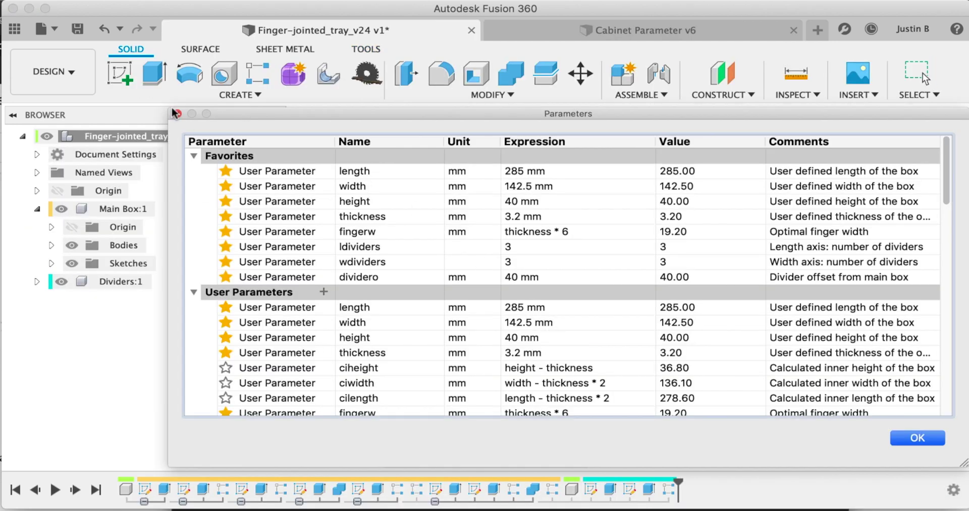
drag(179, 112, 203, 312)
click(539, 370)
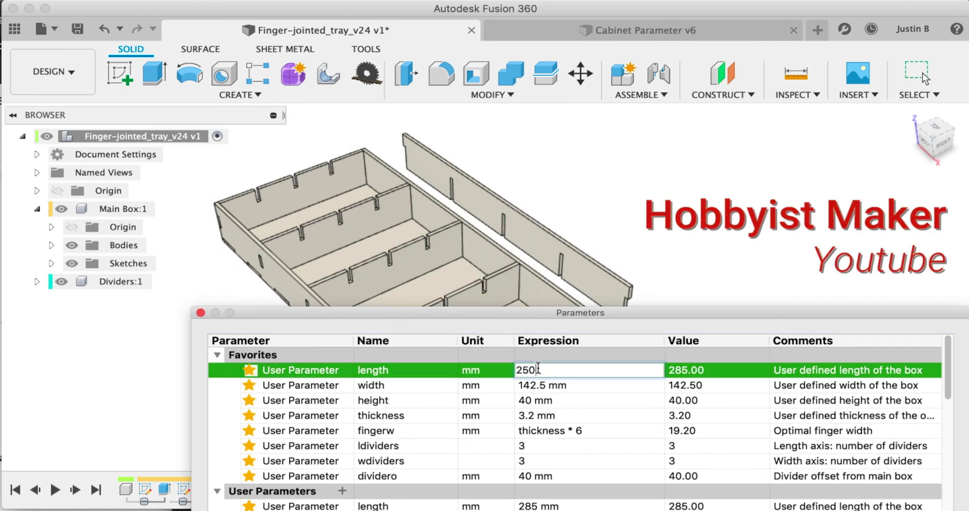
text(250)
key(Return)
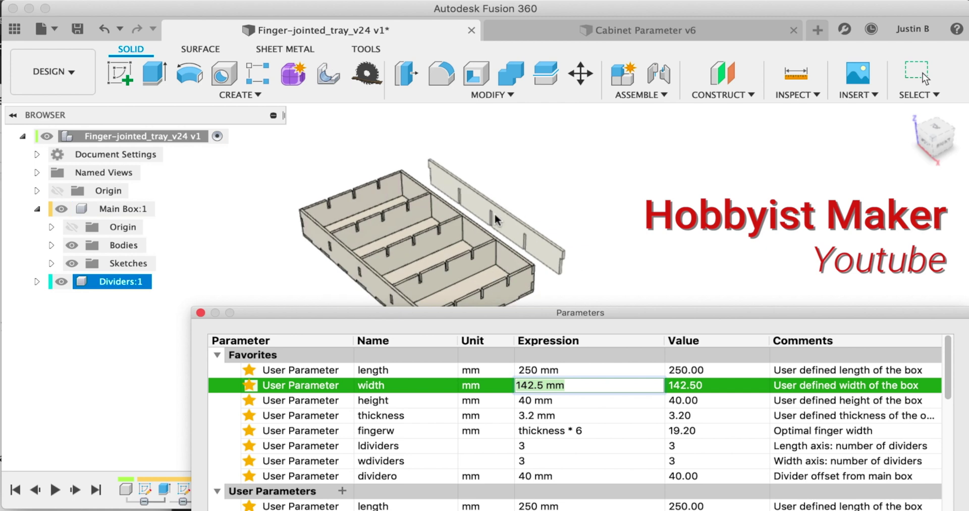
- Set the tray's ldividers parameter to 2 and its wdividers parameter to 0
shift+middle_drag(455, 223, 517, 201)
click(521, 449)
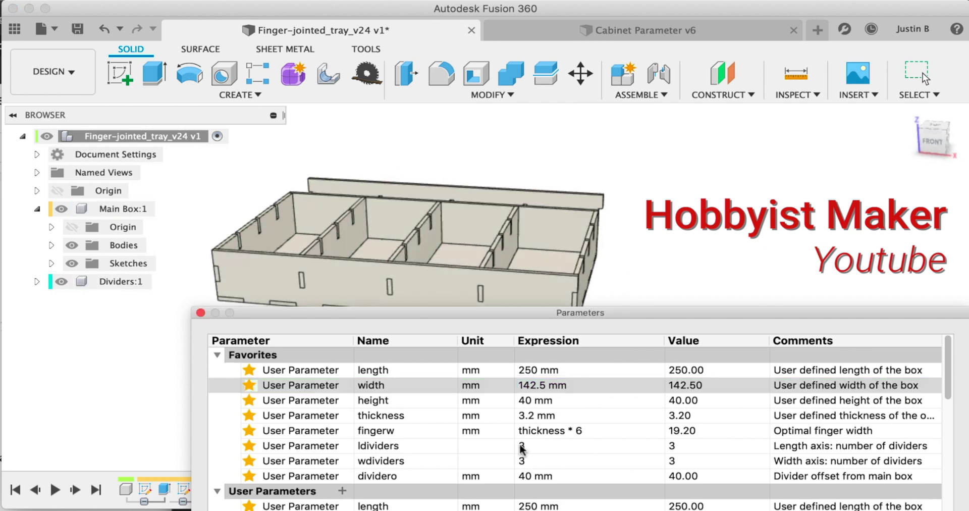
text(2)
key(Return)
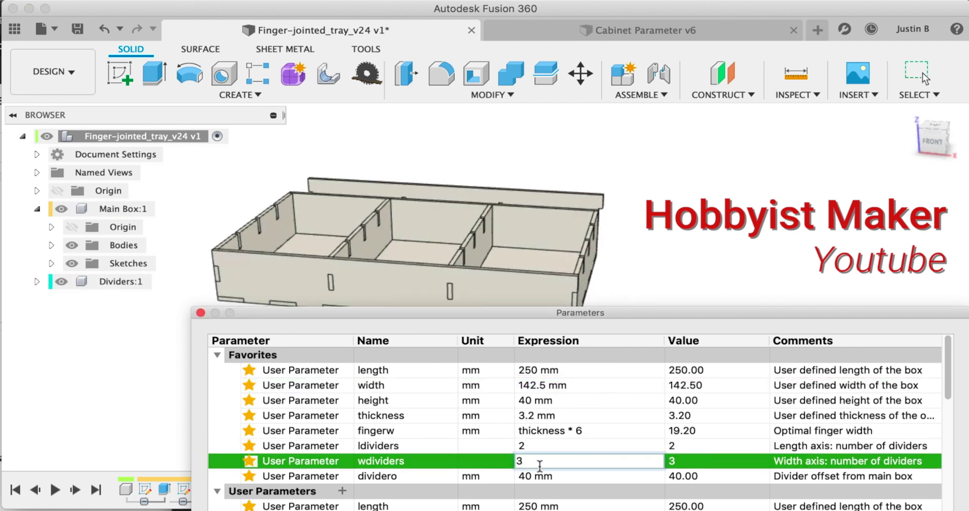
click(538, 447)
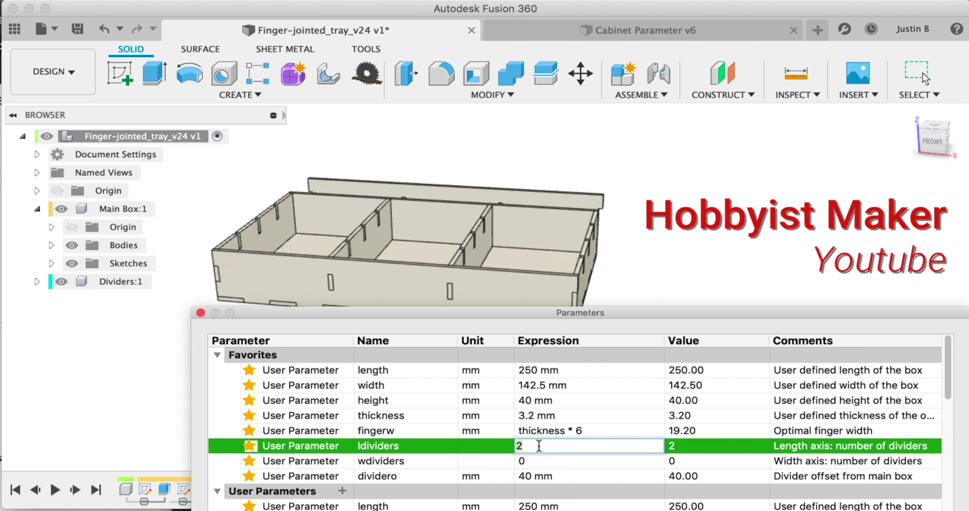
- Set the tray's wdividers parameter to 5 and change the divider offset parameter dividero
click(549, 460)
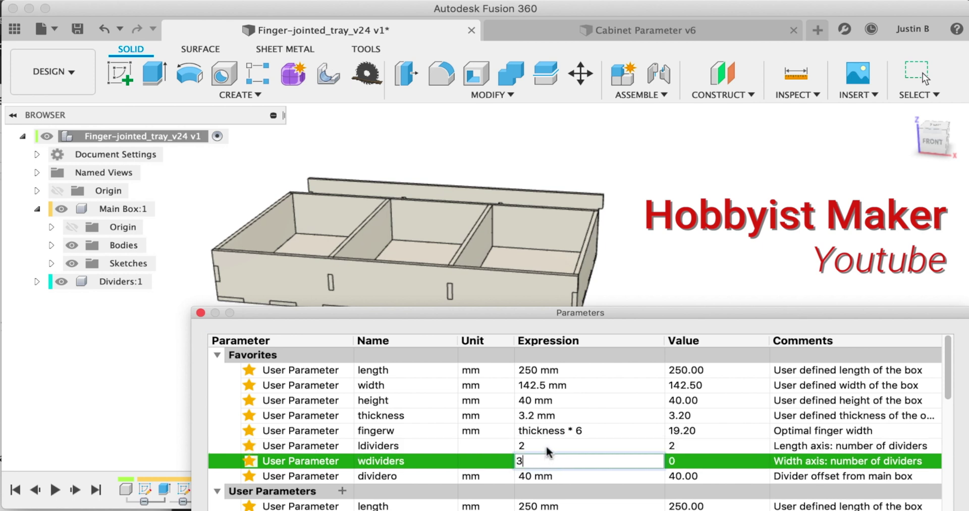
click(537, 449)
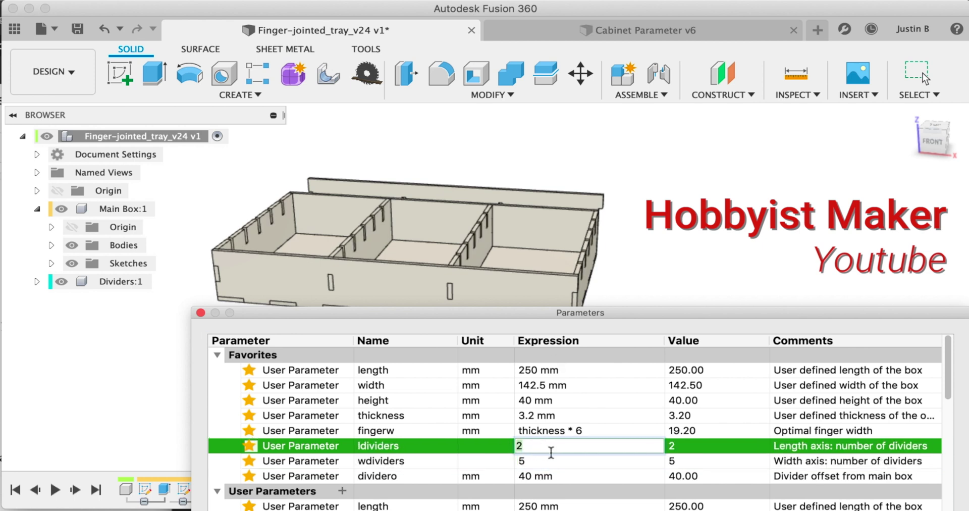
click(525, 475)
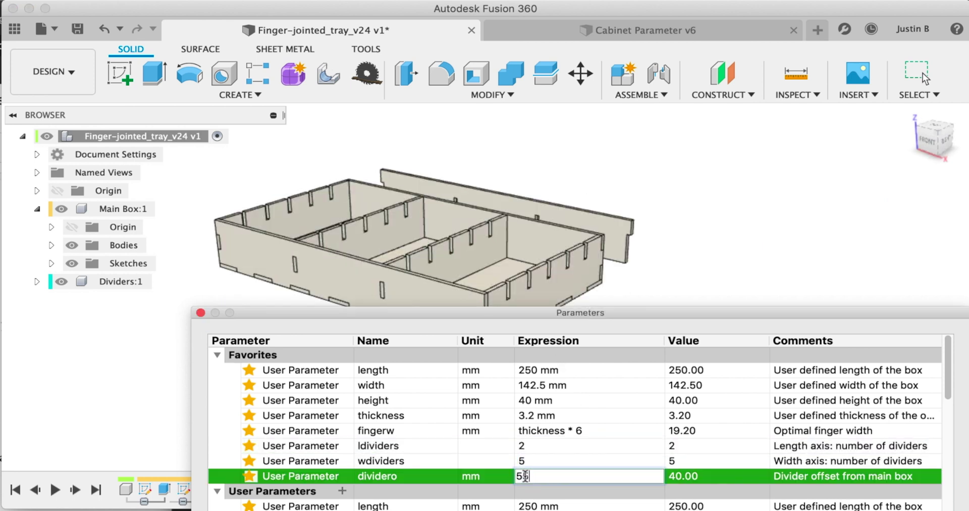
key(Return)
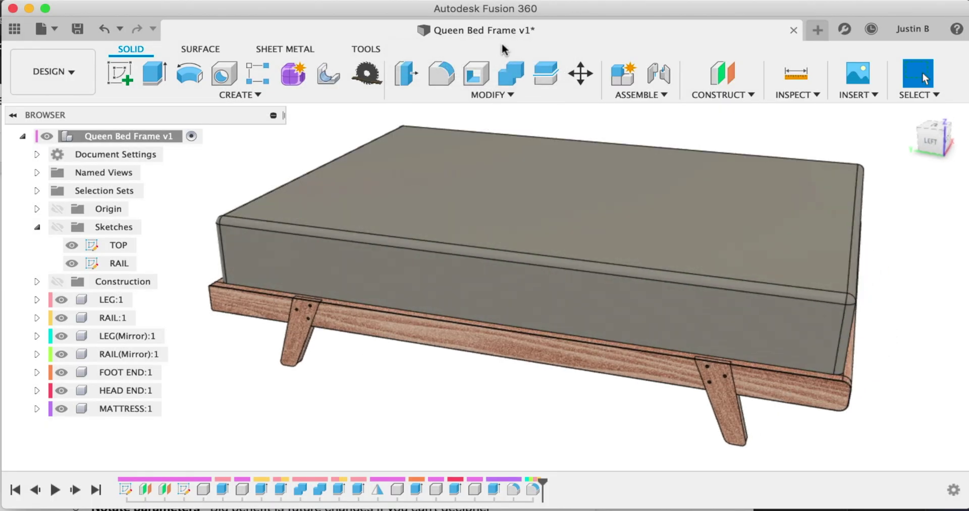
- Roll the queen bed frame's timeline back to just after the RAIL sketch and make the Sketches folder visible
mouse_move(444, 391)
shift+middle_down()
mouse_move(386, 361)
mouse_move(305, 353)
mouse_move(450, 381)
shift+middle_up()
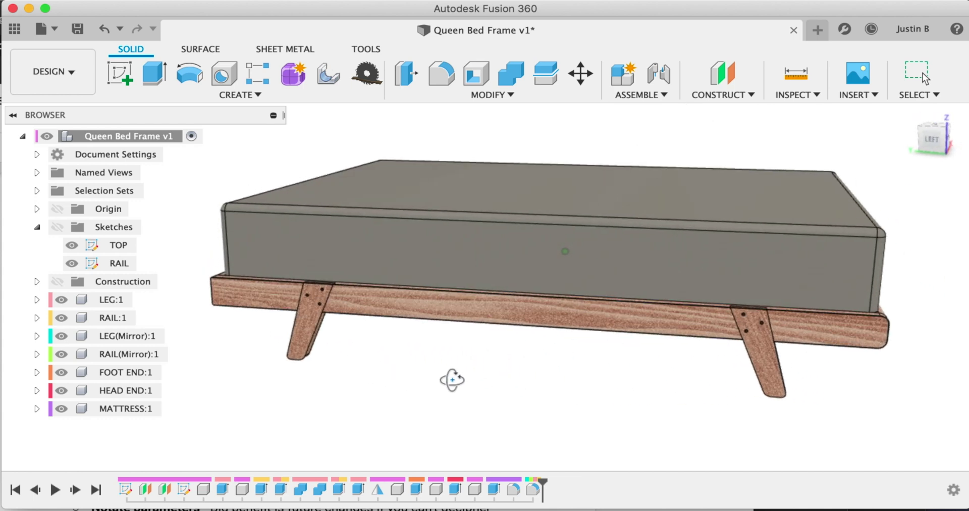
click(75, 227)
drag(542, 480, 192, 487)
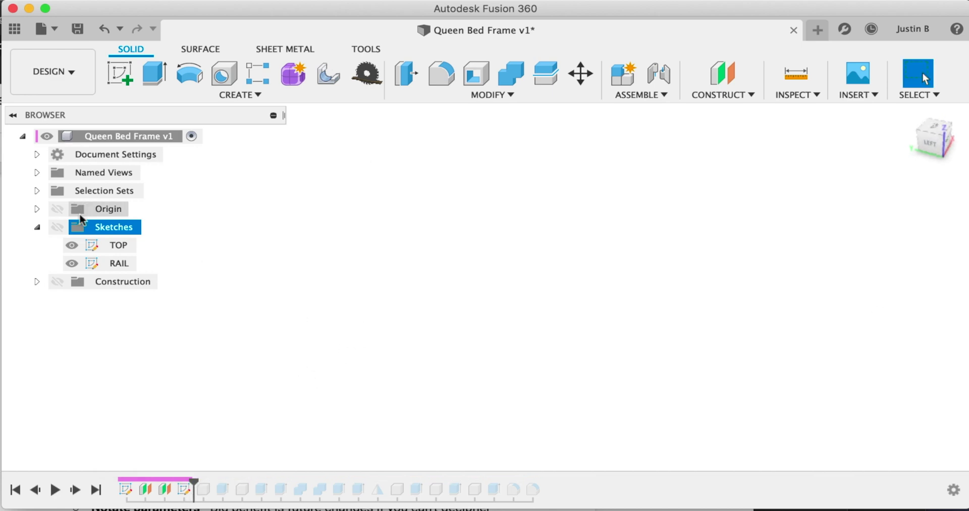
click(57, 227)
scroll(296, 271, down, 3)
shift+middle_drag(299, 254, 287, 330)
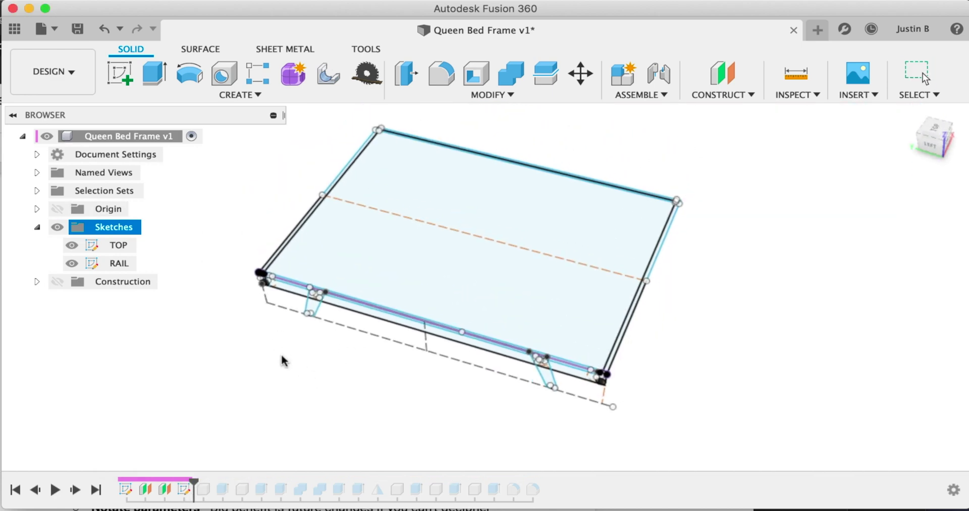
- Open the TOP sketch to examine its parametric dimensions and construction centerline, and roll the timeline forward into the component features
click(125, 491)
double_click(126, 490)
shift+middle_drag(285, 370, 325, 288)
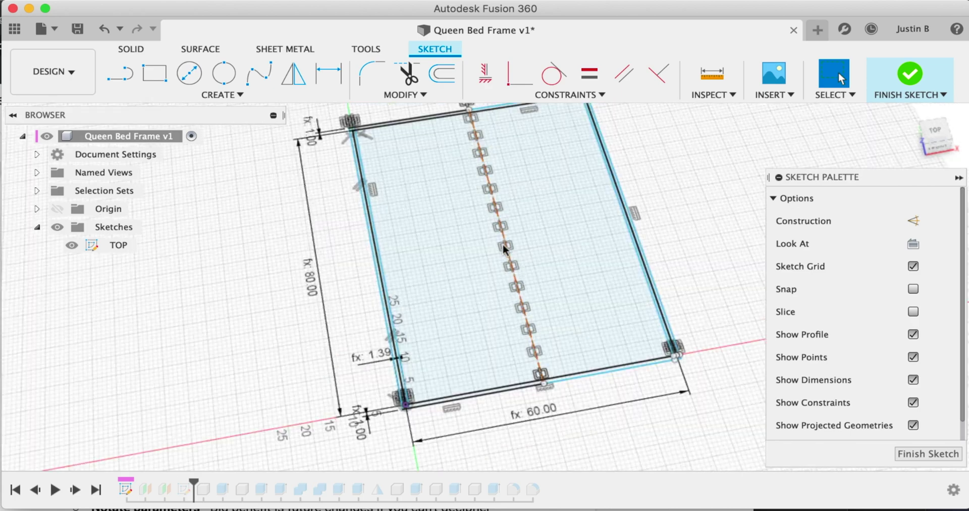
click(511, 263)
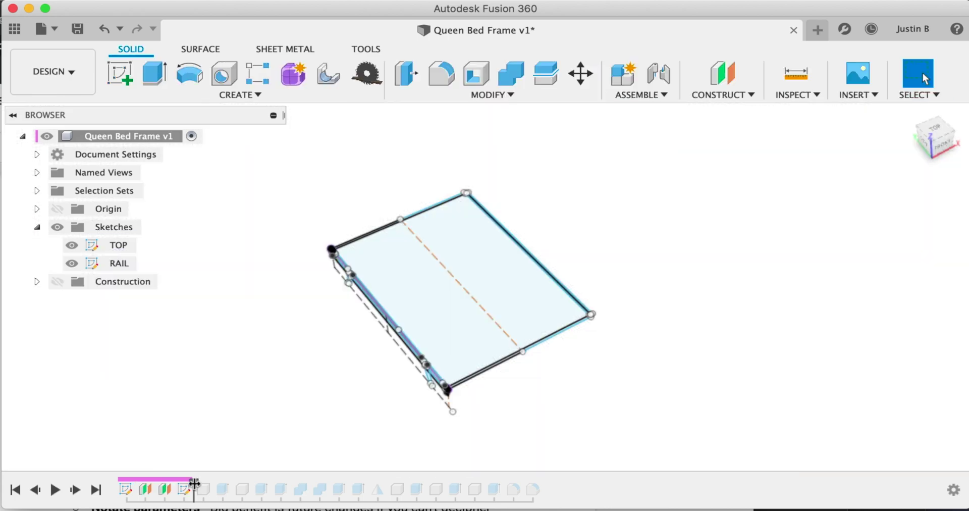
drag(195, 479, 347, 479)
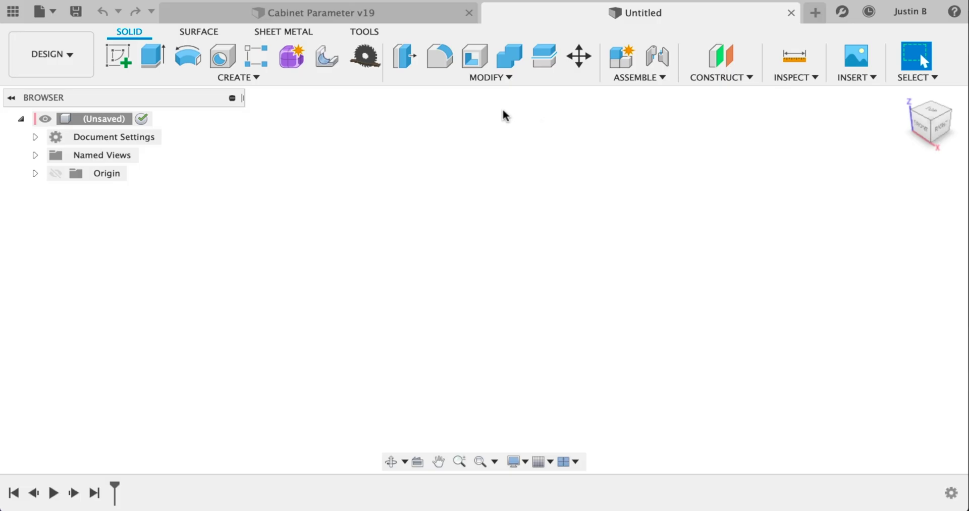
- Check the keyboard shortcut assigned to Change Parameters in the new untitled design
click(491, 77)
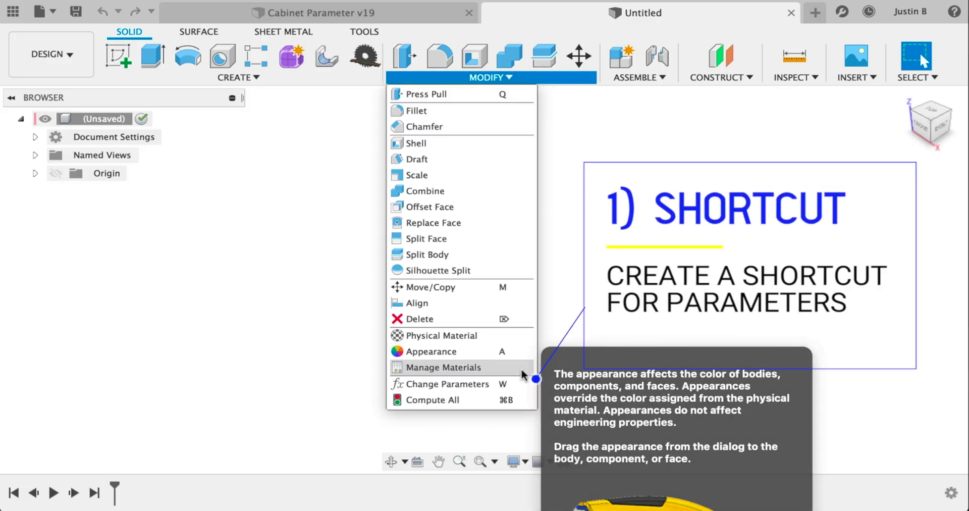
click(525, 385)
click(575, 415)
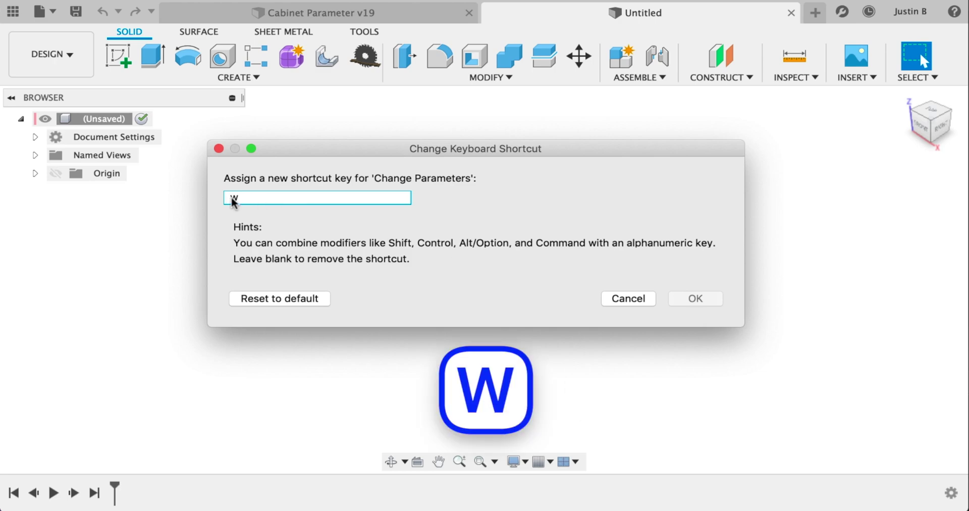
click(648, 302)
- Create an empty component named Component1 under the root and expand it in the browser
click(237, 77)
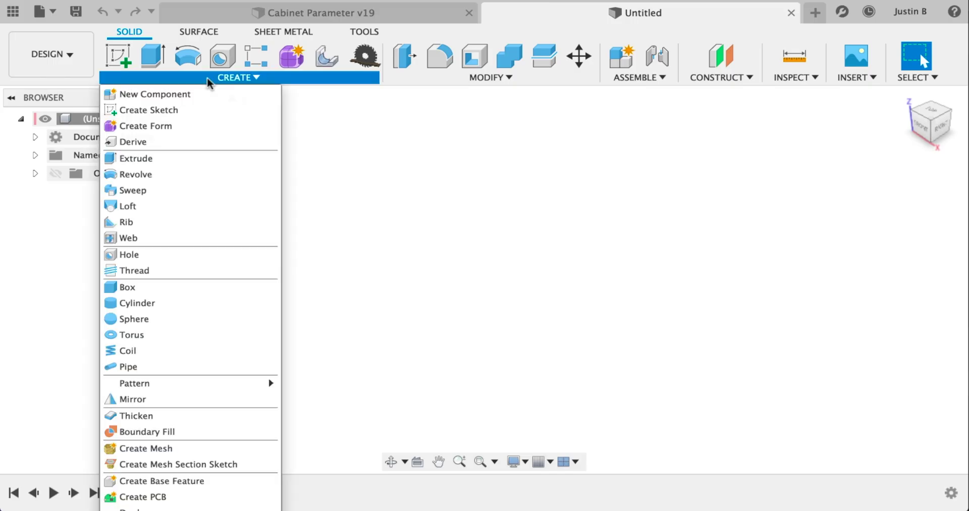
click(178, 96)
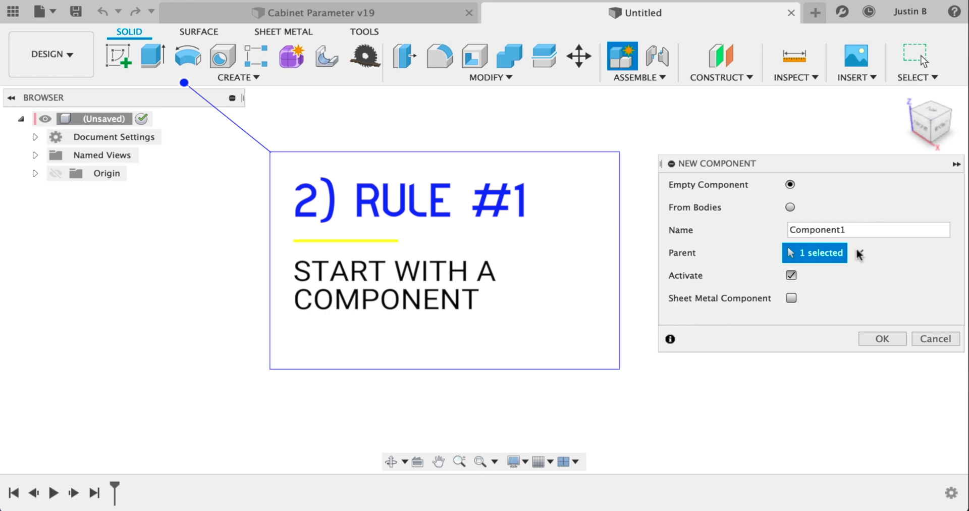
drag(852, 230, 765, 230)
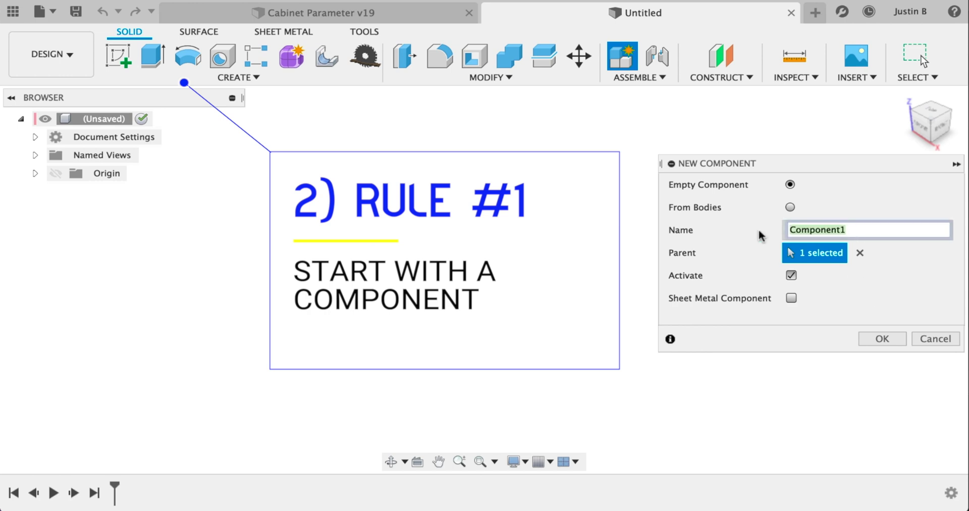
key(Return)
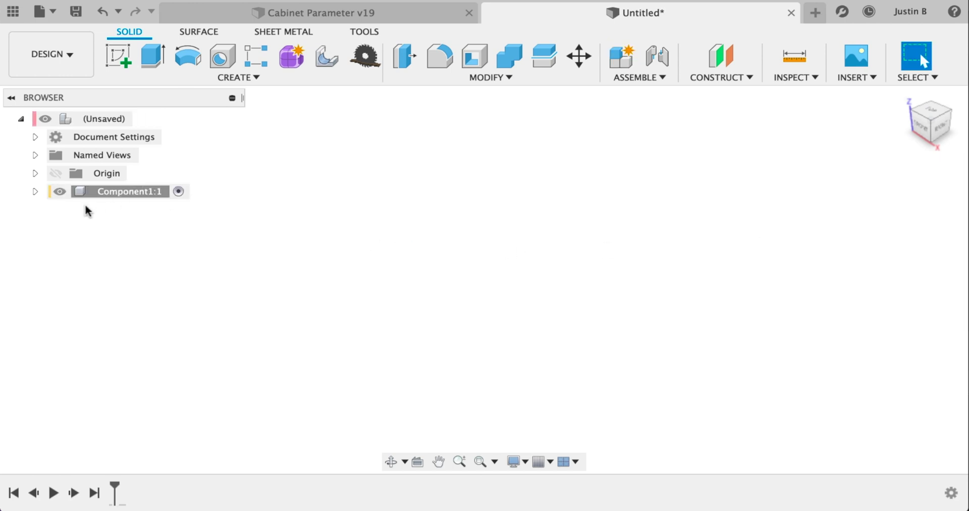
click(35, 191)
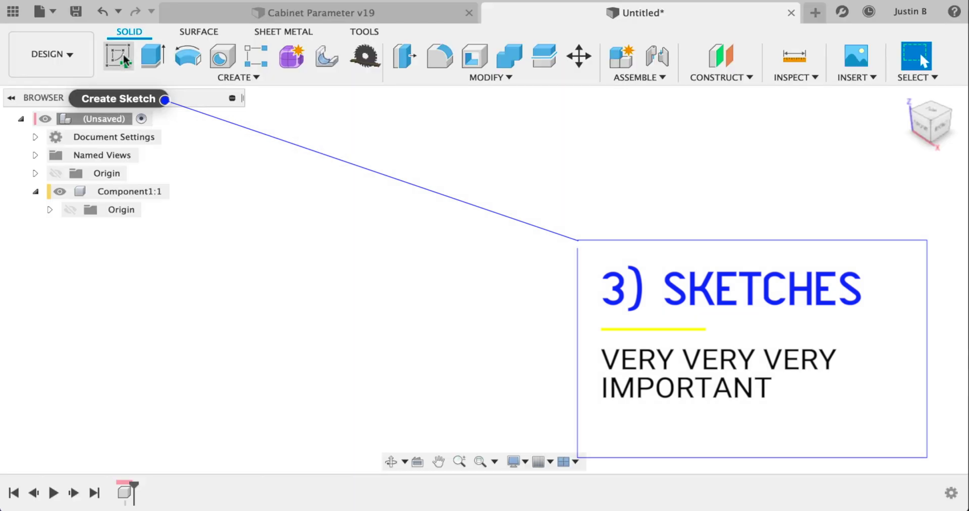
- Sketch a two-point rectangle on the horizontal origin plane, offset from the origin, and finish the sketch
click(156, 80)
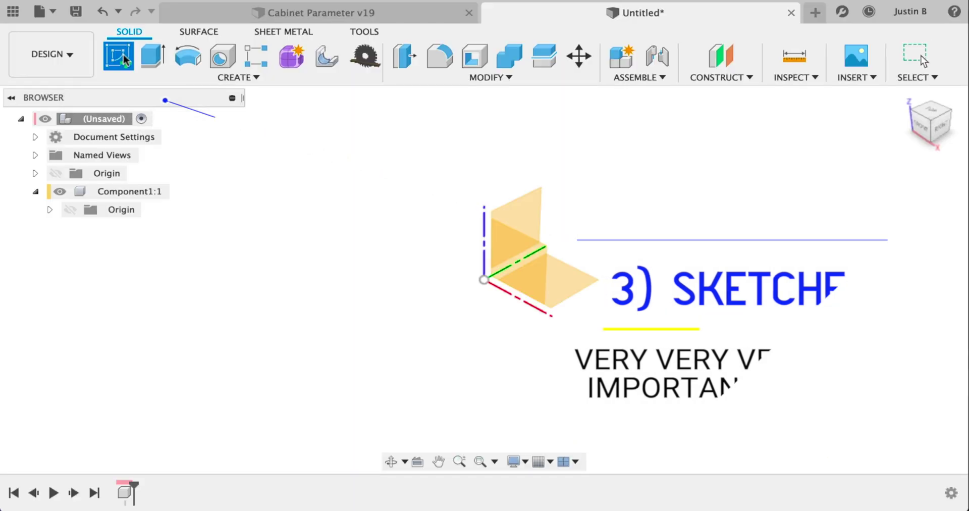
click(567, 286)
key(r)
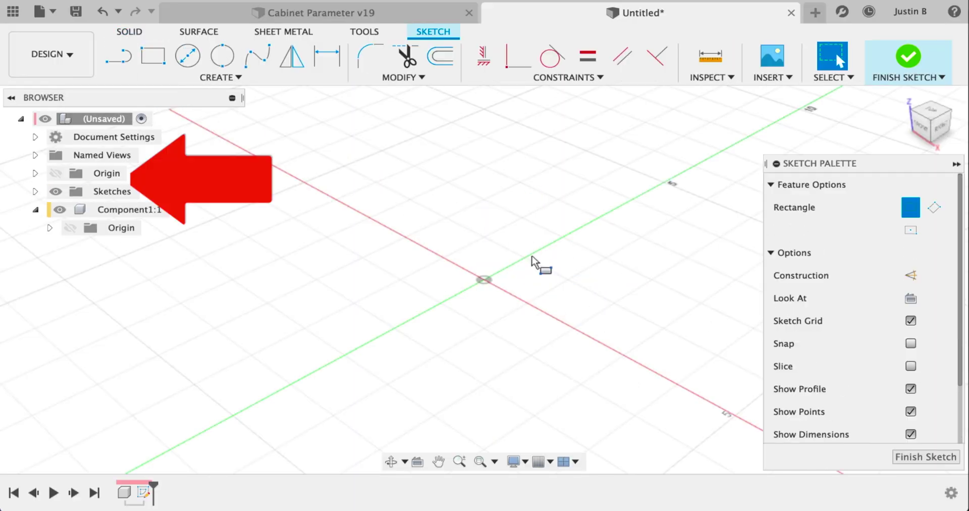
click(525, 271)
click(729, 269)
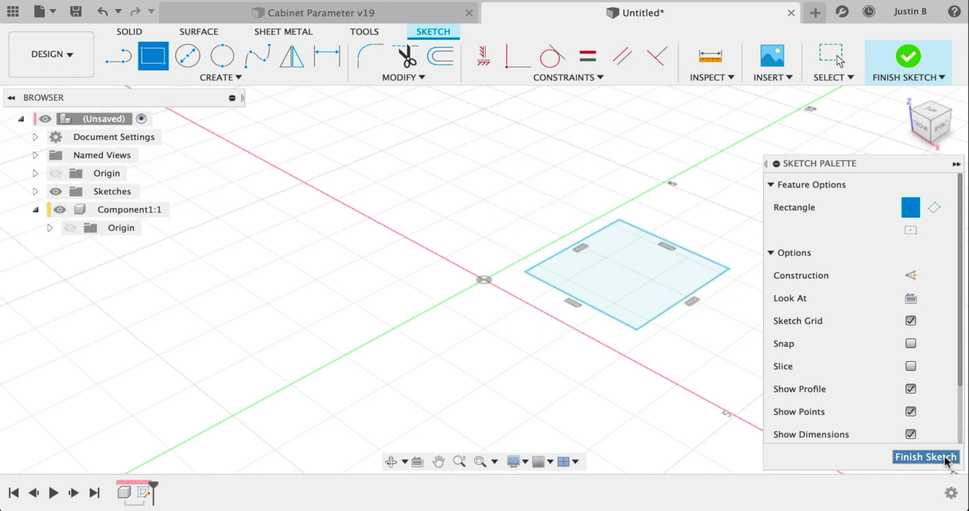
click(889, 446)
- Expand the Sketches folder and rename the rectangle sketch as BASE
click(35, 192)
double_click(172, 280)
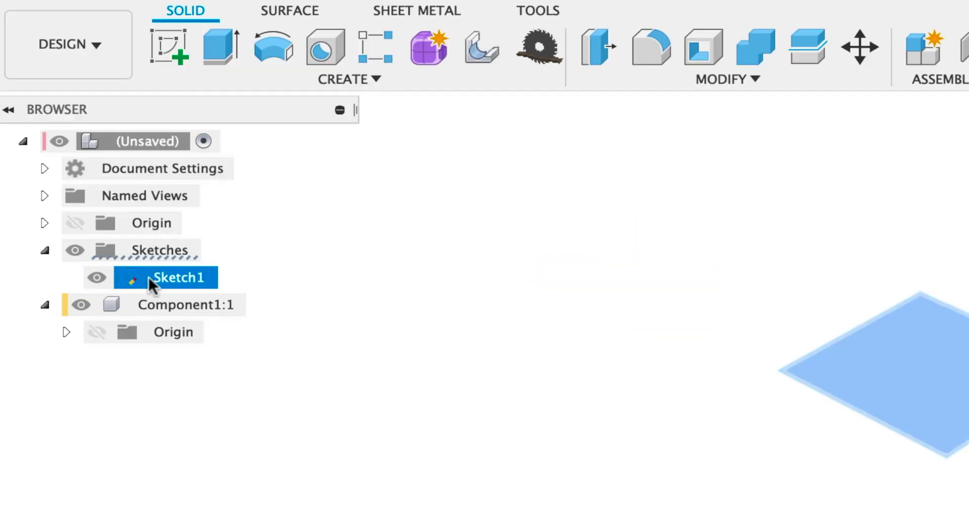
key(Return)
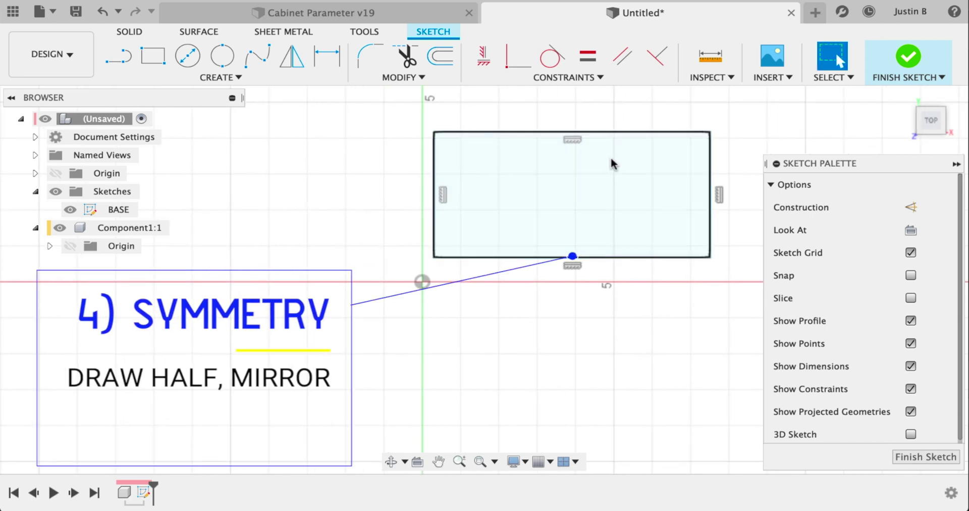
- Draw a vertical construction centerline in the BASE sketch between the midpoints of the rectangle's two long edges
key(l)
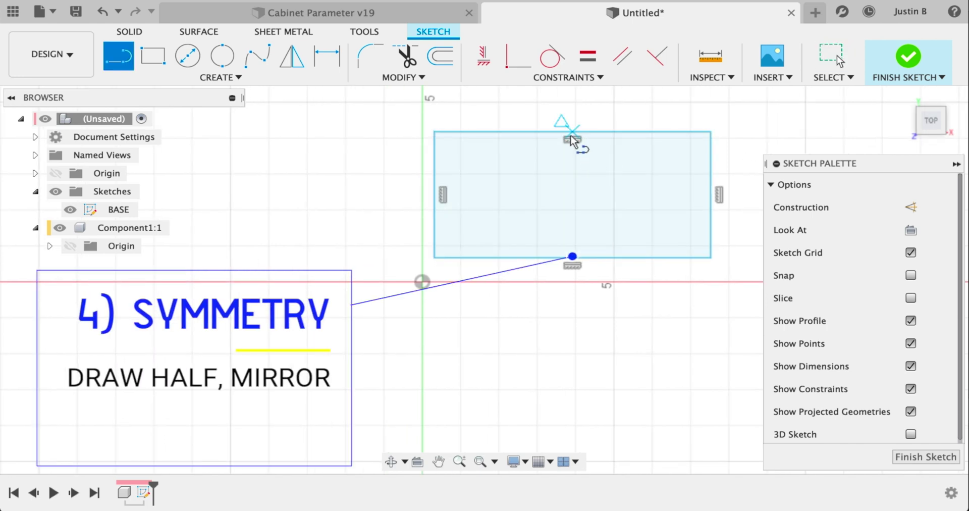
click(572, 139)
click(573, 257)
key(Escape)
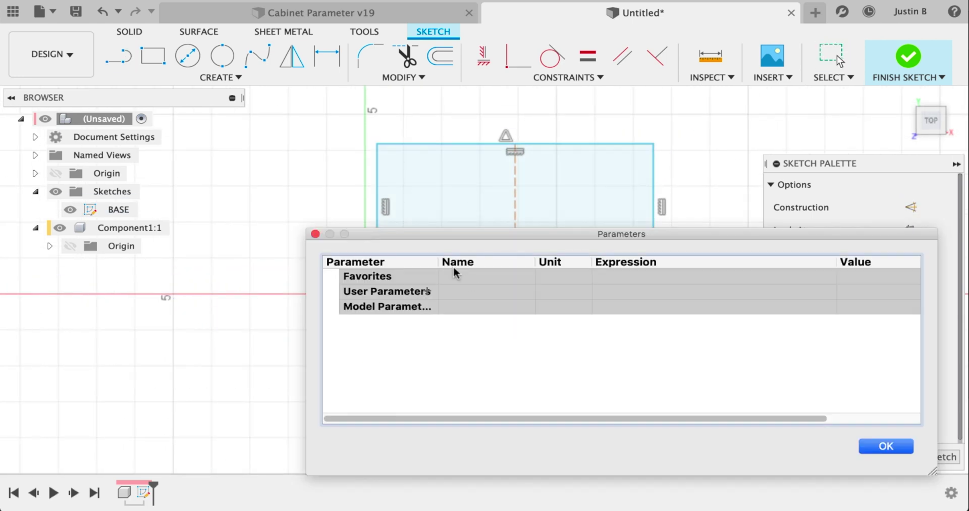
- Add a user parameter named width with No Units and the expression 6
click(428, 291)
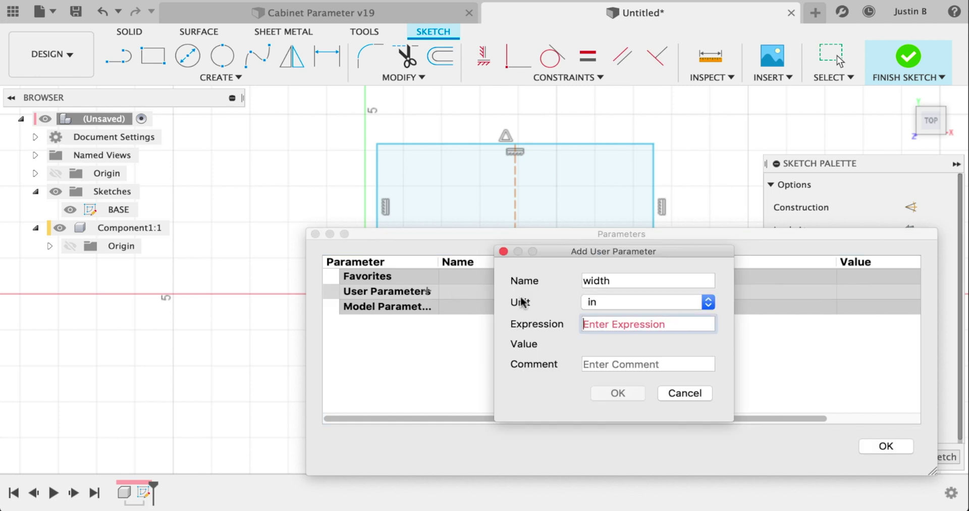
click(648, 302)
click(609, 156)
text(6)
click(649, 302)
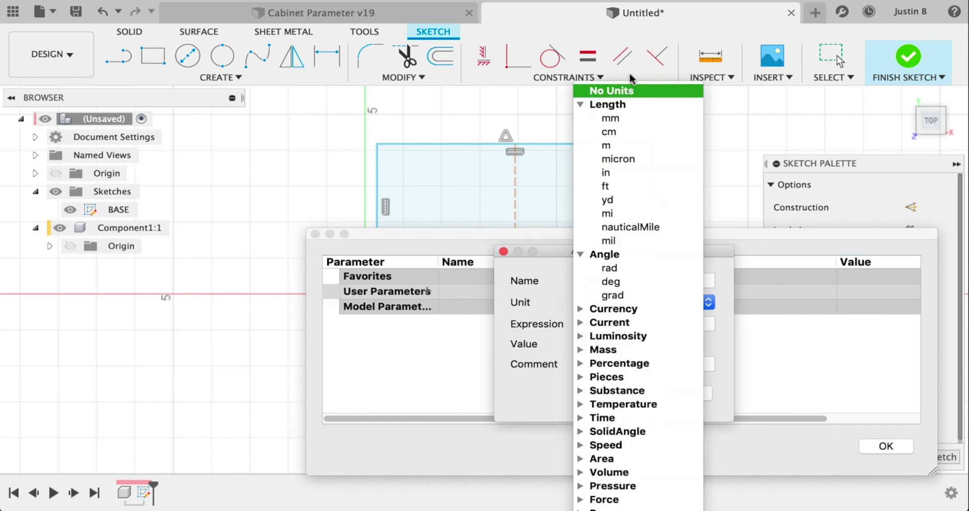
click(606, 88)
click(618, 392)
- Add a user parameter named hole in inches with the expression 0.25 and close the parameter list
click(427, 291)
text(hl)
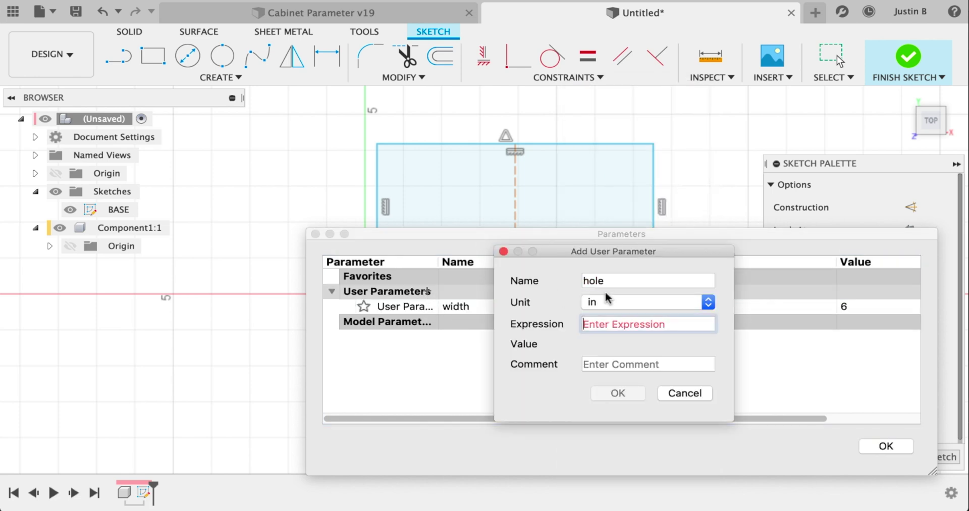
text(0.25)
key(Return)
click(886, 445)
- Set the dimension from the rectangle's side to the centerline to width/2
double_click(461, 117)
text(width/2)
key(Return)
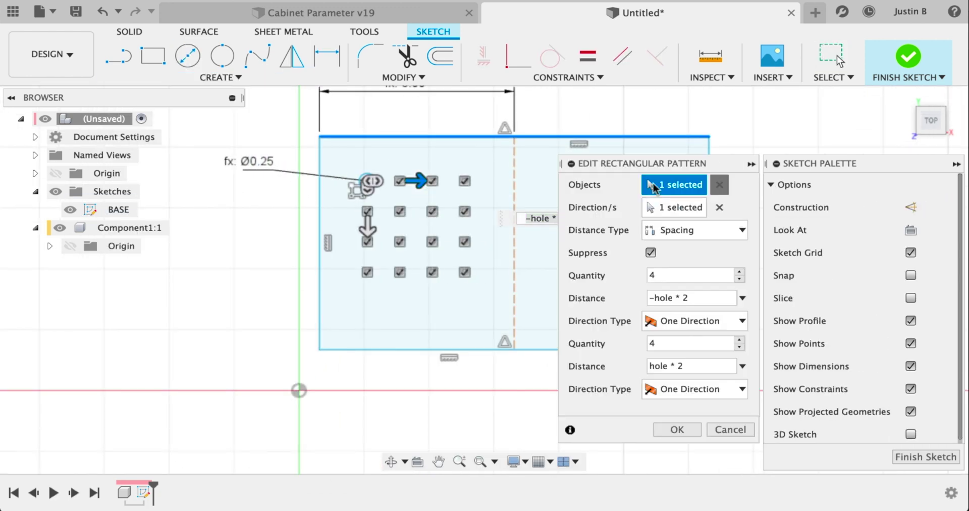
- Complete the 4 × 4 rectangular pattern of the hole circle and mirror all the circles across the construction centerline
key(Return)
middle_drag(443, 151, 448, 166)
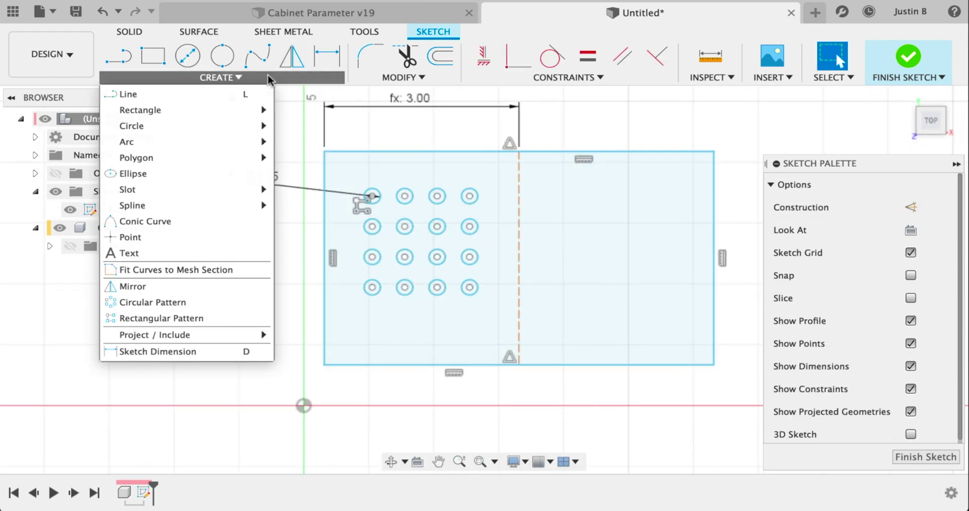
click(291, 57)
drag(350, 174, 487, 318)
click(645, 207)
click(519, 234)
key(Return)
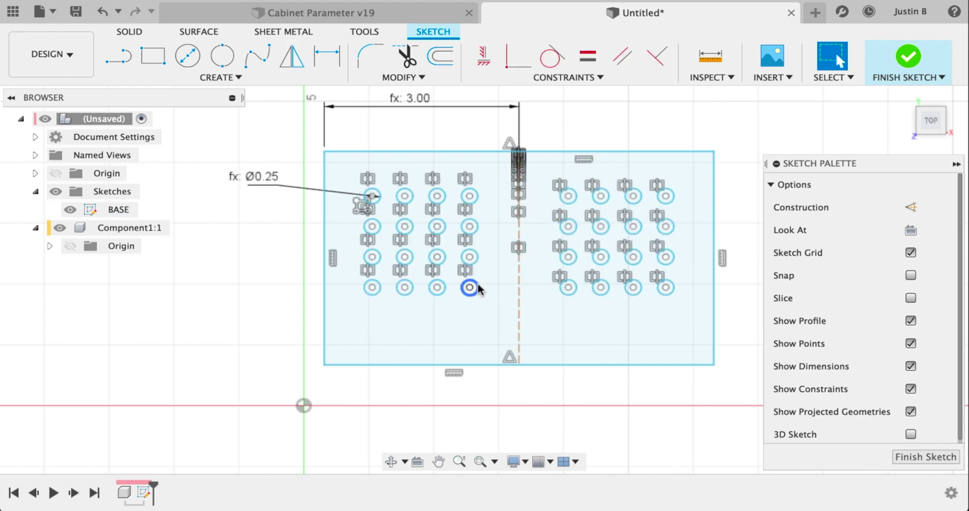
- Extrude the rectangular plate profile around the holes by .25 in as a new body
scroll(520, 240, down, 1)
middle_drag(520, 240, 436, 255)
key(e)
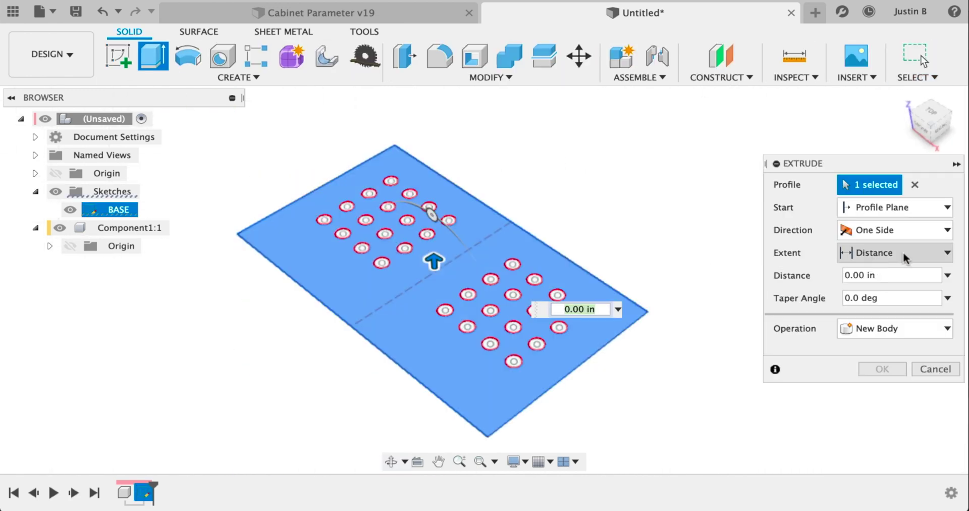
text(.25)
key(Return)
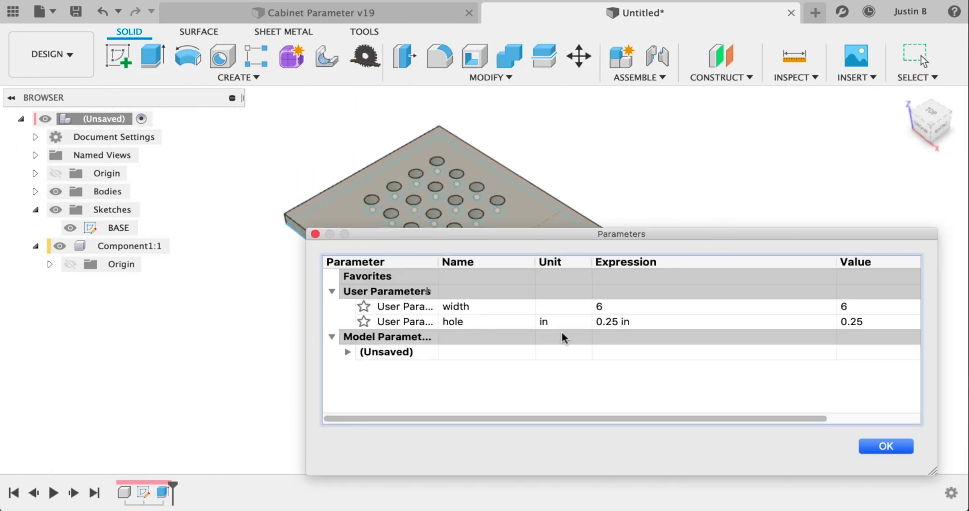
- Set the hole user parameter's expression to 0.375
double_click(619, 322)
text(0.375)
key(Return)
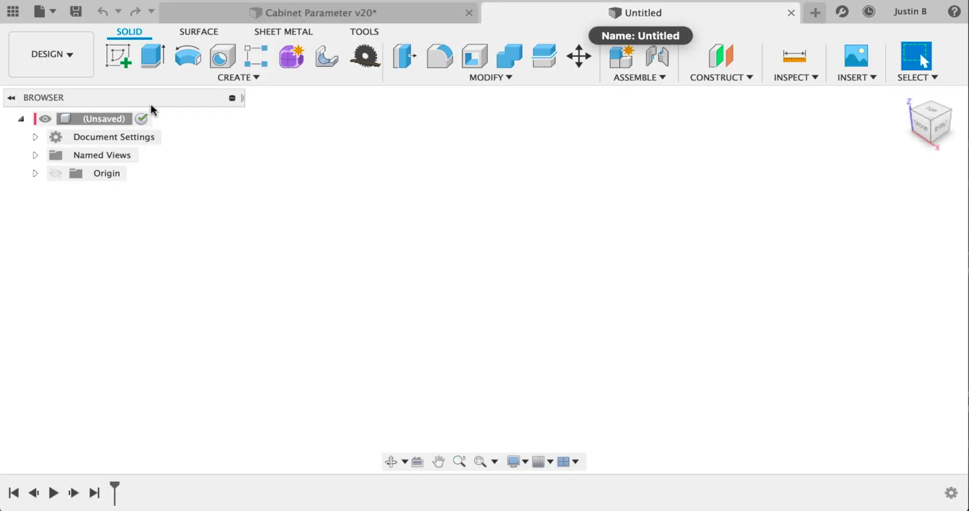
- Sketch a rectangle about 8.13 by 5.72 in on the front plane of the new untitled design and finish the sketch
click(118, 56)
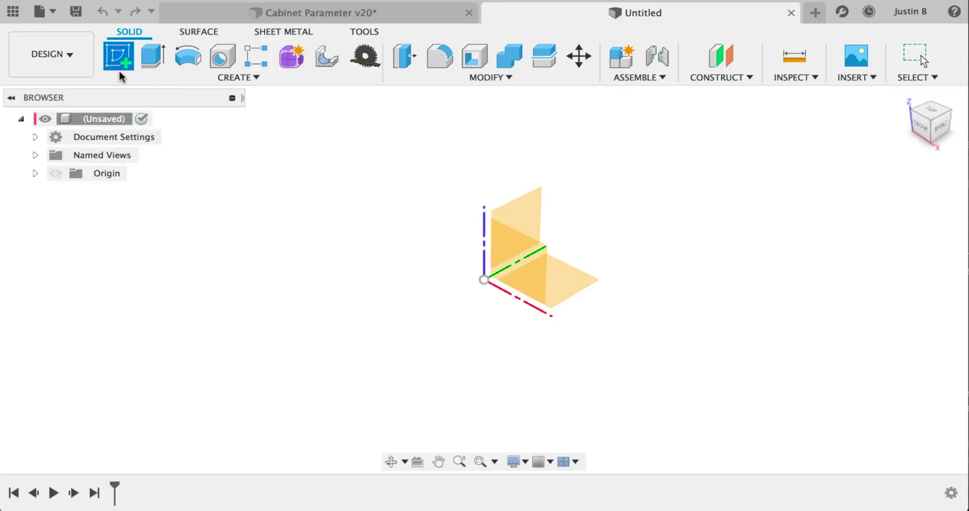
click(511, 271)
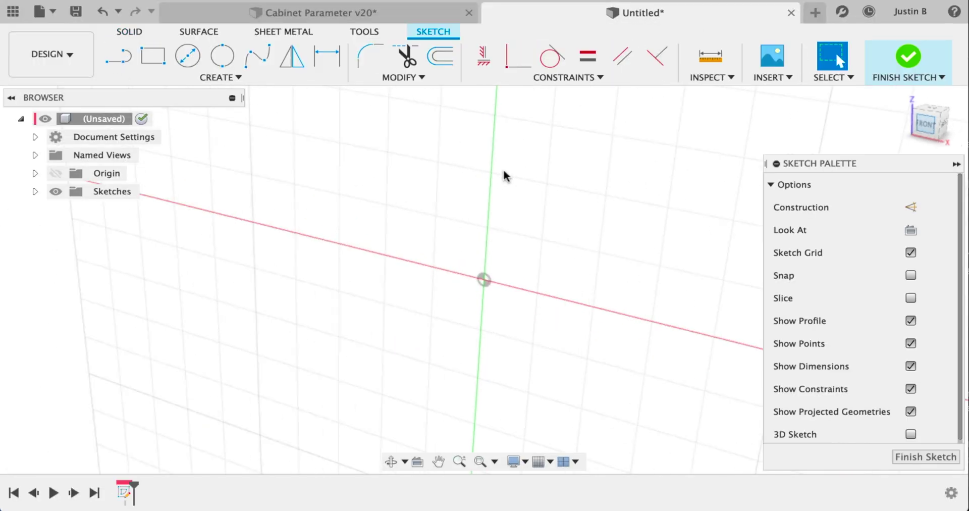
key(r)
click(409, 348)
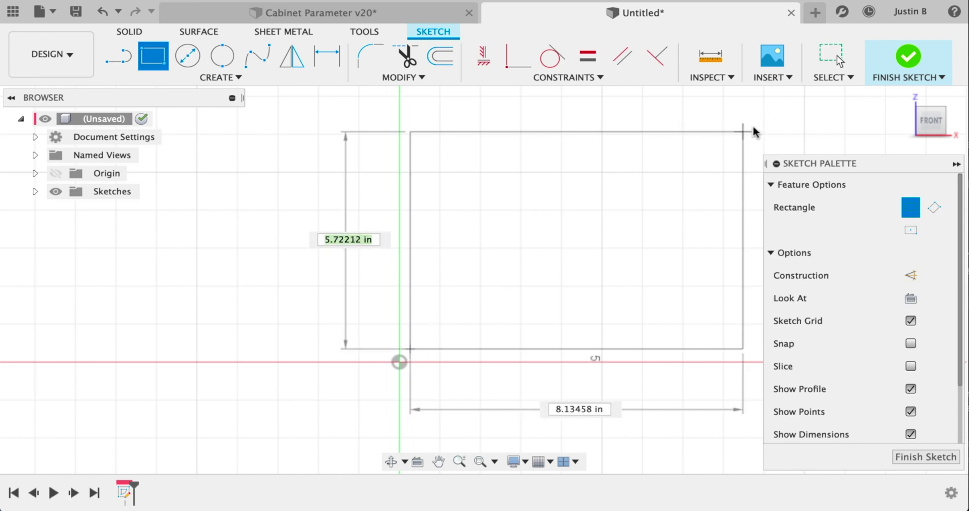
click(745, 132)
click(930, 120)
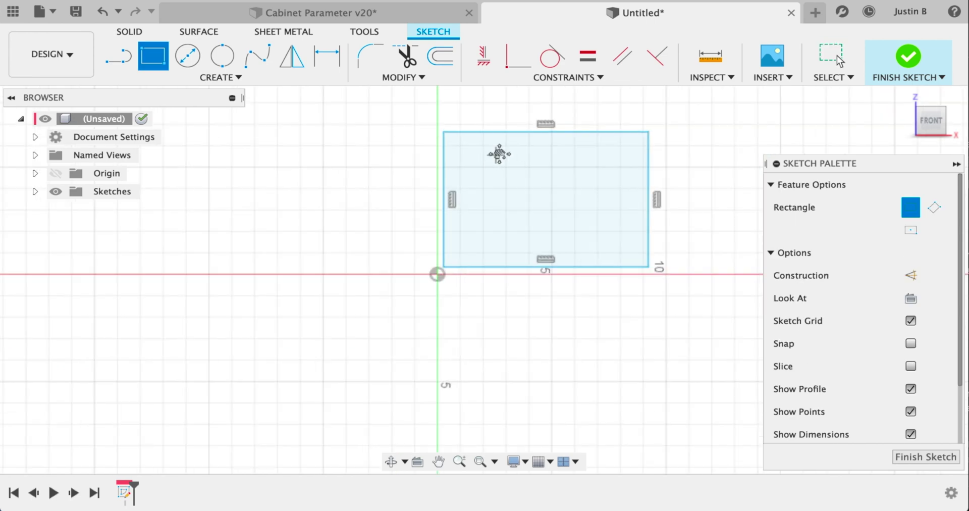
click(906, 57)
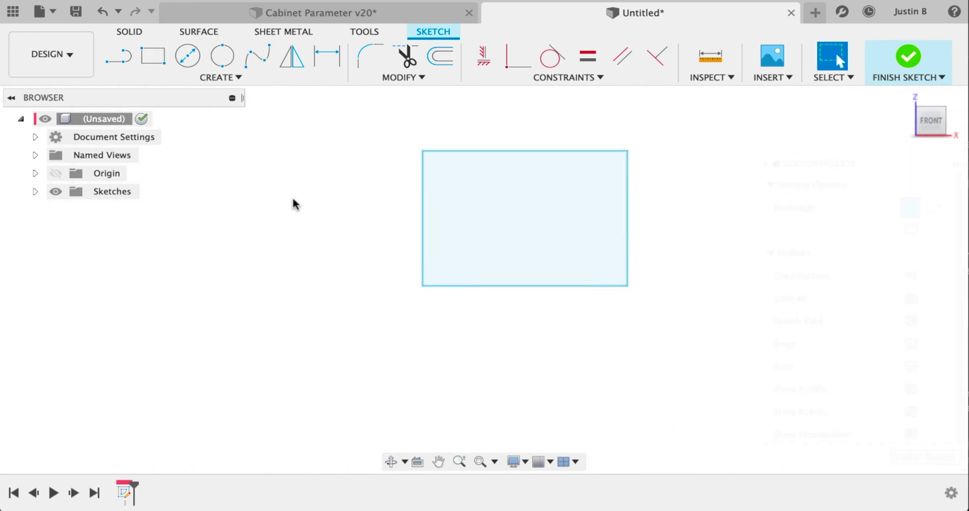
- Expand the Sketches folder and rename the new rectangle sketch as FRONT
click(35, 192)
double_click(123, 210)
text(BAS)
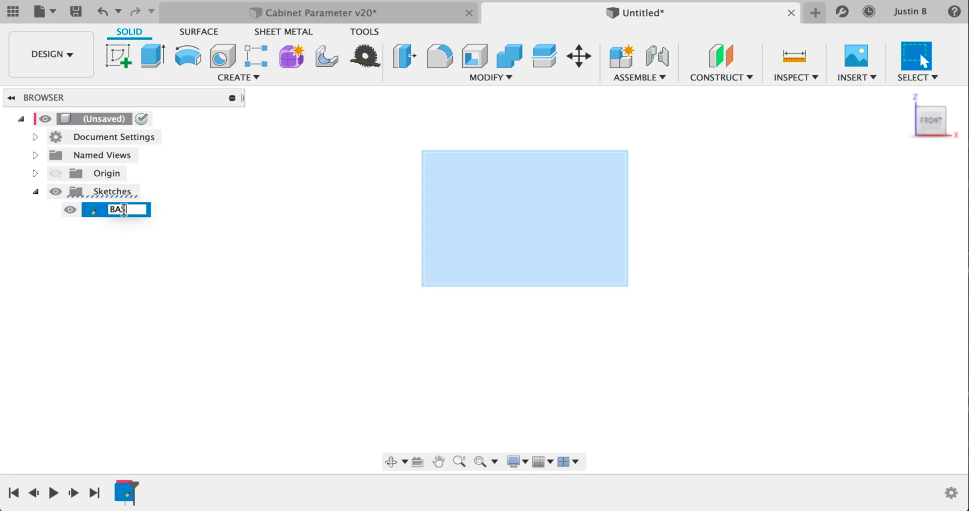
double_click(122, 210)
text(FRONT)
key(Return)
click(186, 208)
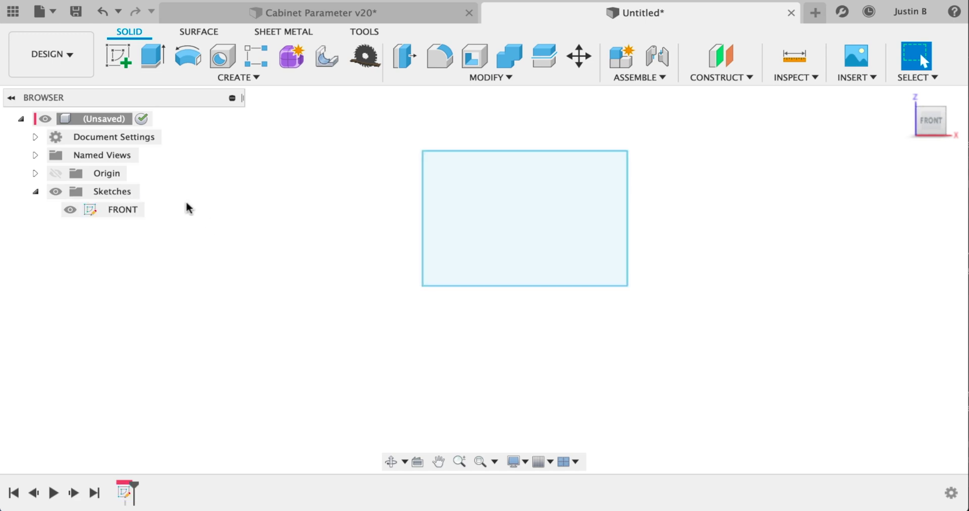
- Add a new component under the root and reactivate the root component
right_click(76, 115)
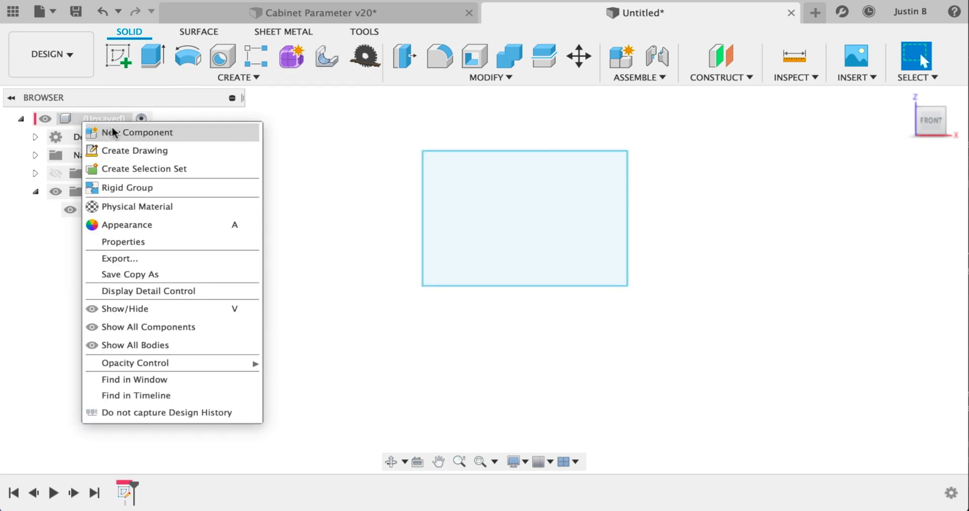
click(112, 72)
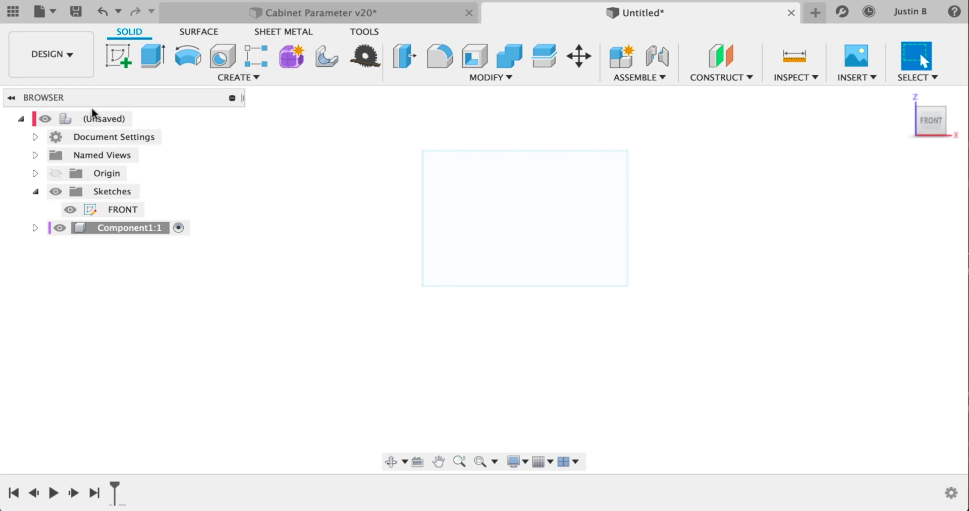
click(142, 119)
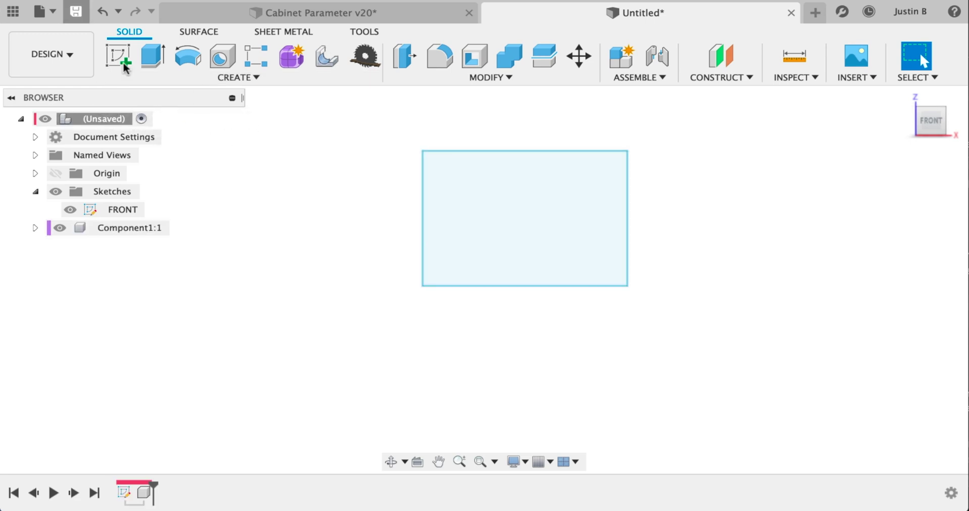
- Save the design as Parameter Walkthrough
key(ctrl+s)
text(PArameter Walkthrough)
key(Return)
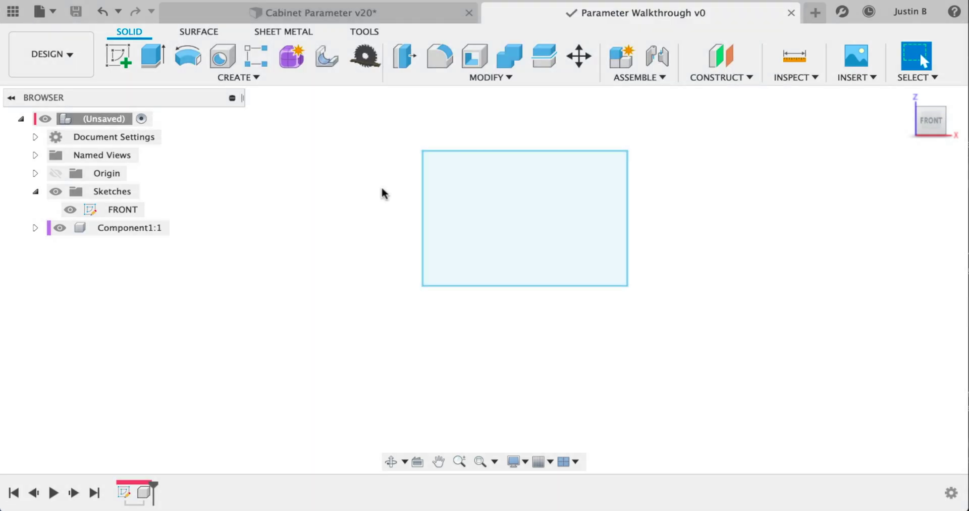
- Open the design parameters and add a unitless user parameter named width with the expression 48
shift+middle_drag(399, 192, 357, 173)
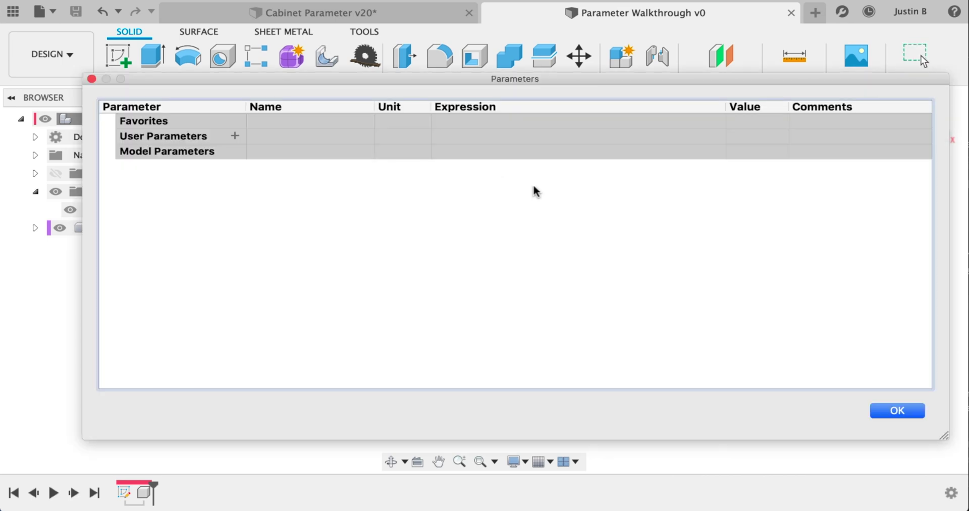
click(235, 136)
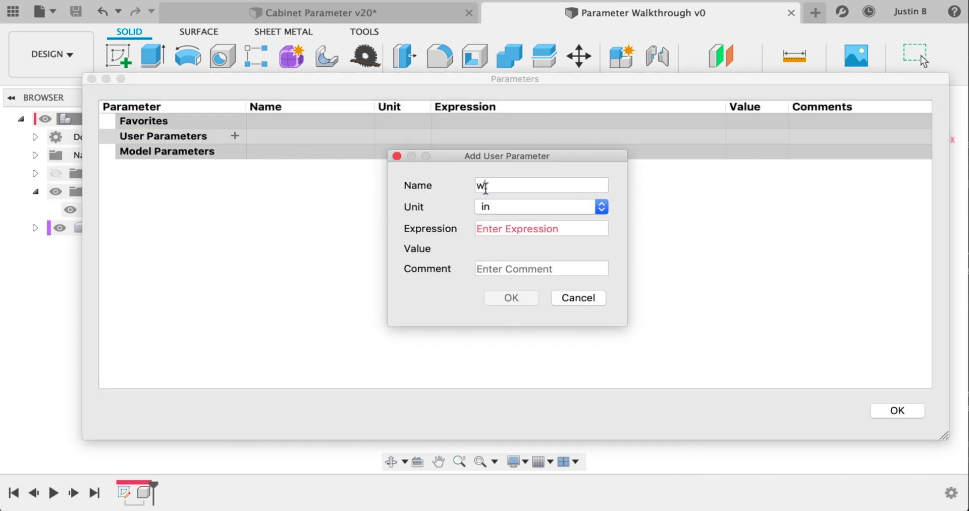
click(492, 207)
click(503, 92)
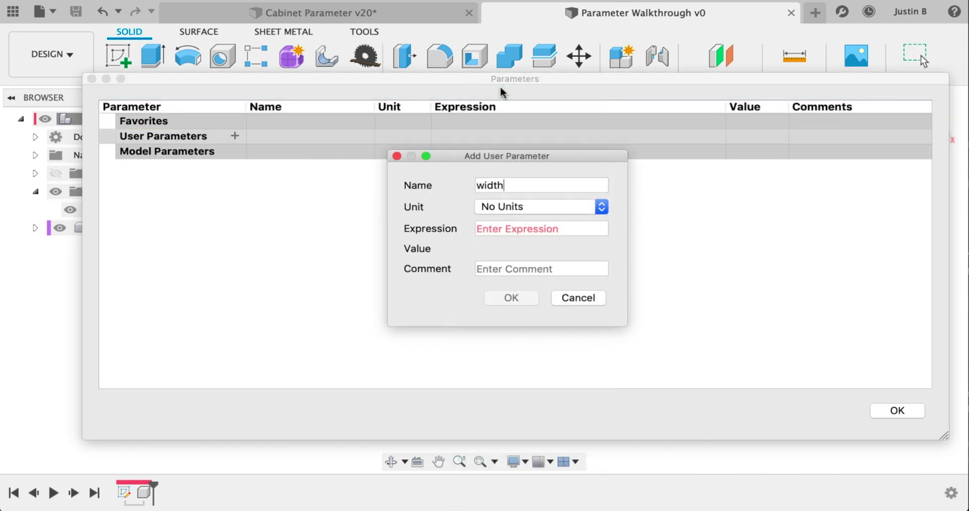
text(4)
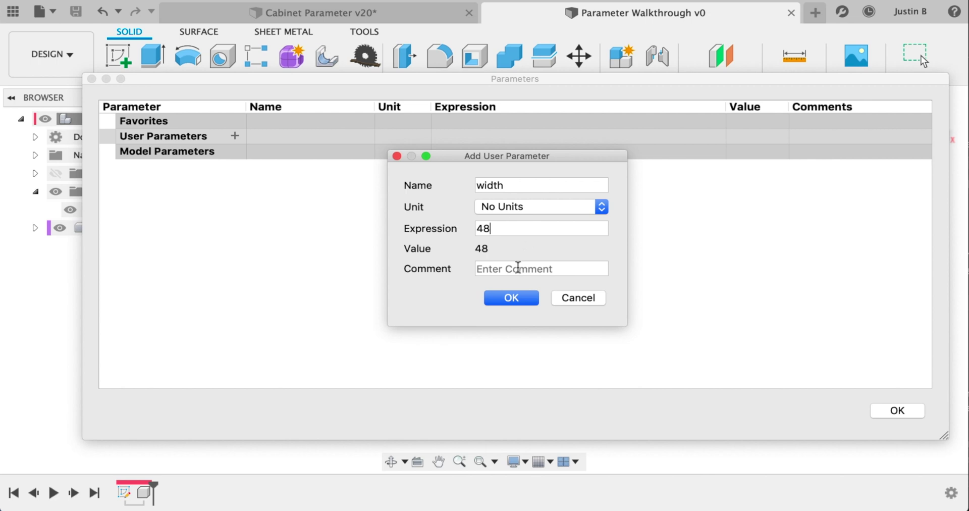
text(8)
click(511, 298)
- Add a user parameter named depth with no units and the expression 23
click(235, 136)
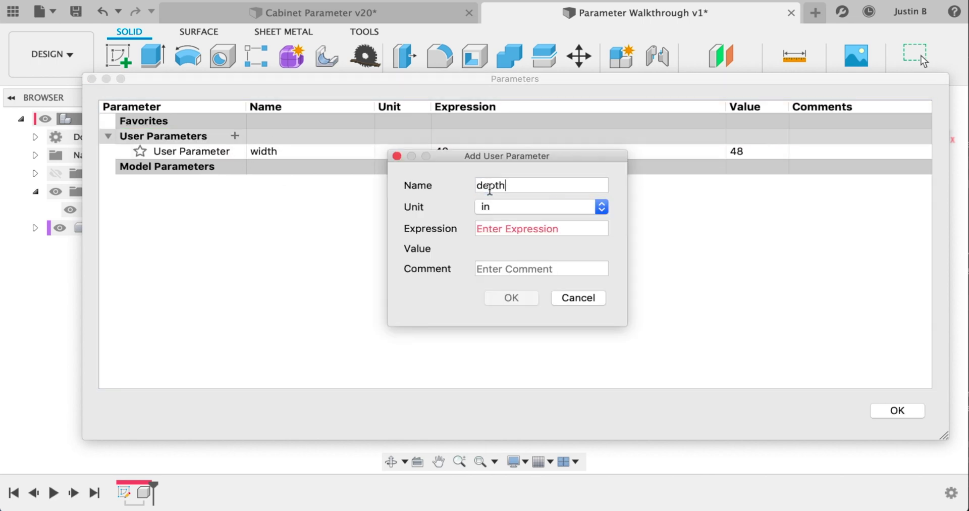
click(552, 208)
click(519, 90)
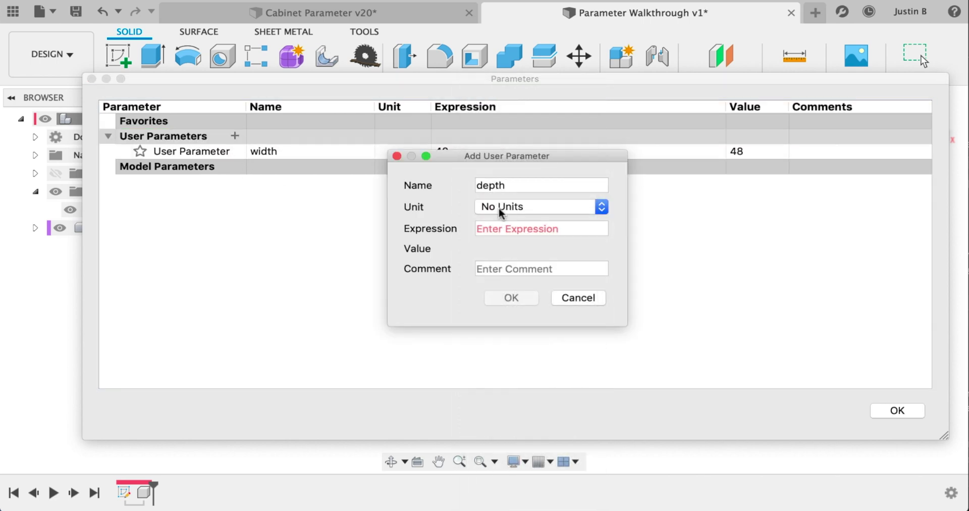
text(23)
click(519, 296)
- Add a user parameter named height with no units and the expression 32
click(235, 137)
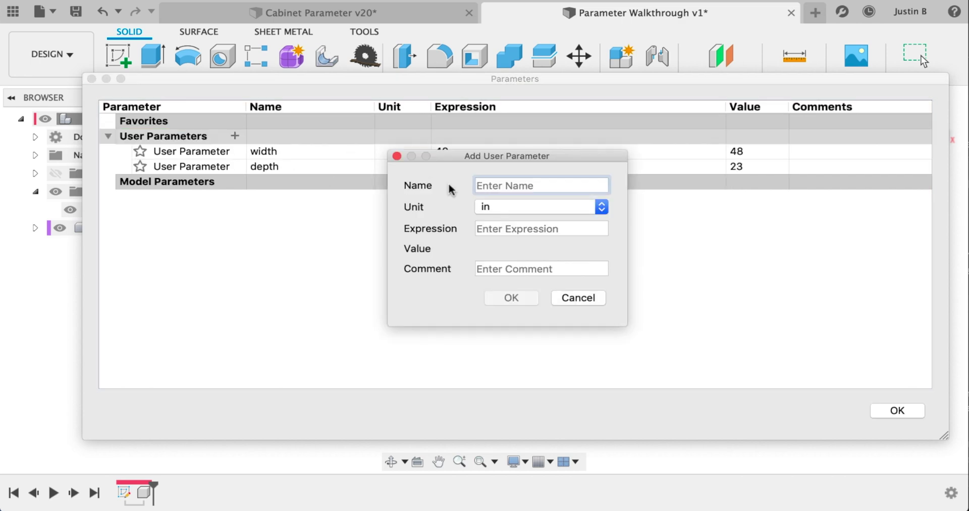
click(525, 208)
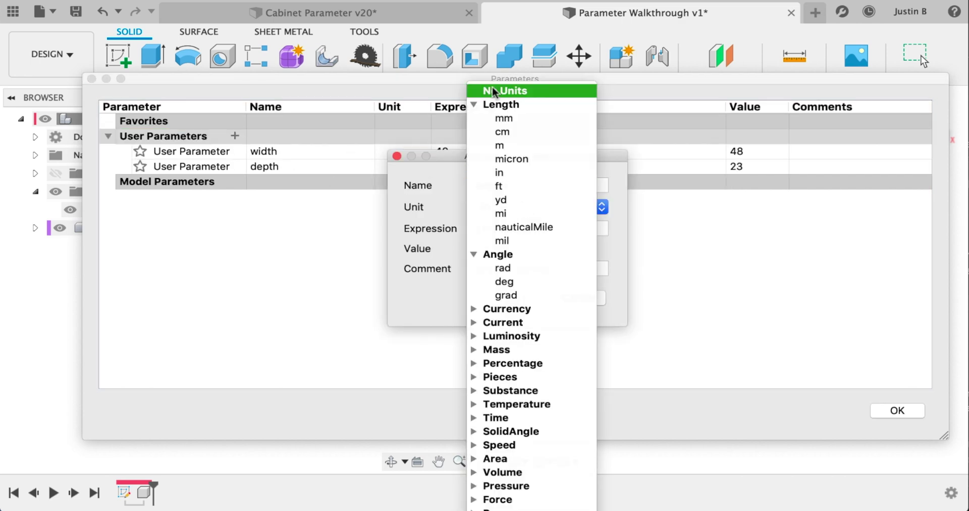
click(504, 93)
text(32)
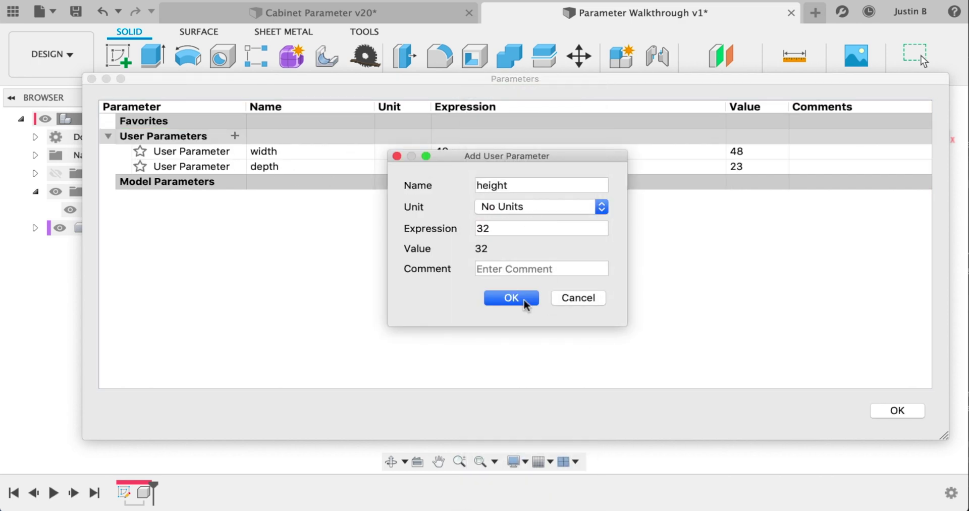
click(525, 298)
- Add a unitless user parameter named ply with the expression .72 and close the parameter table
click(235, 136)
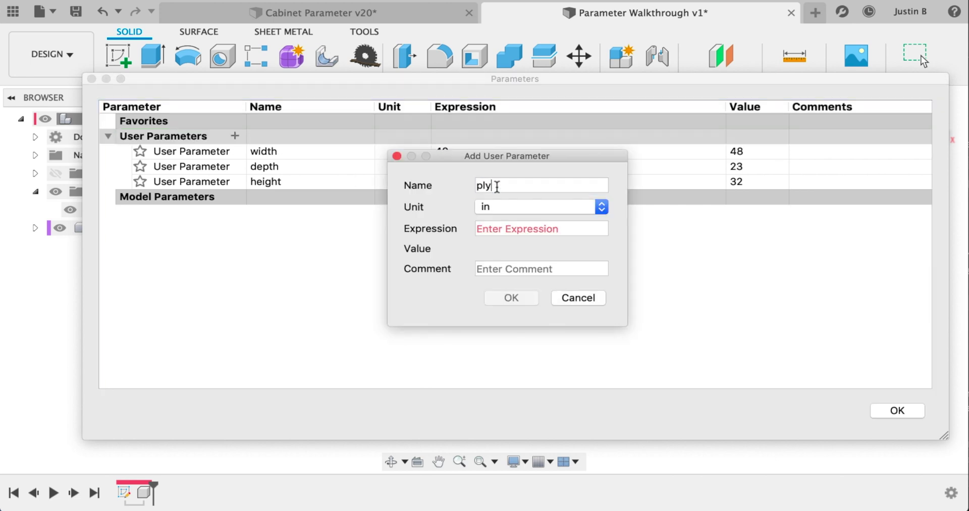
click(525, 228)
text(.72)
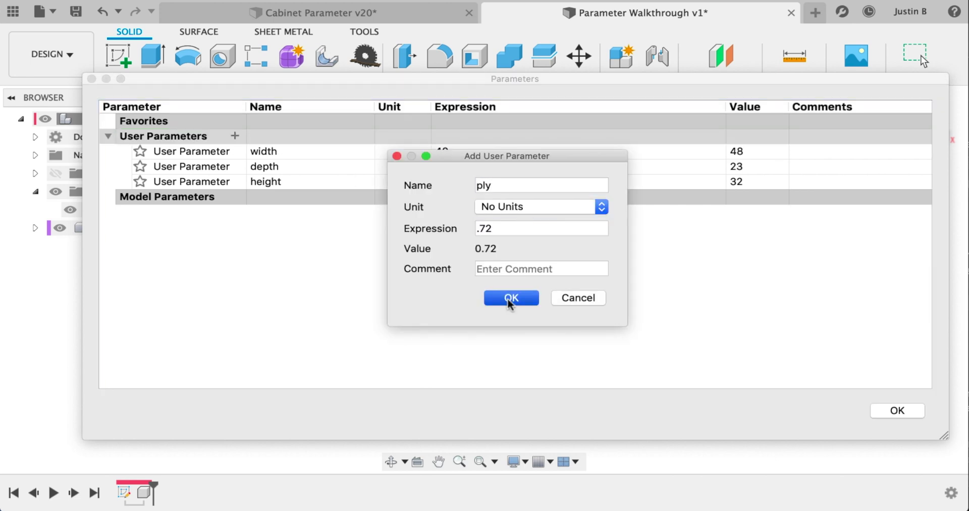
click(511, 298)
click(904, 411)
- Edit the FRONT sketch and dimension the rectangle's top edge with the expression width*1in
double_click(110, 214)
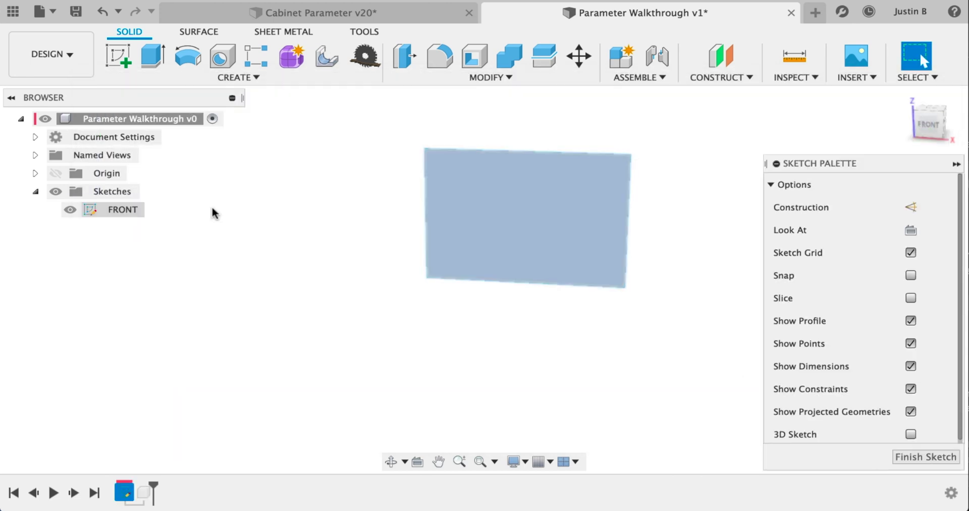
key(d)
click(479, 151)
click(538, 119)
text(width)
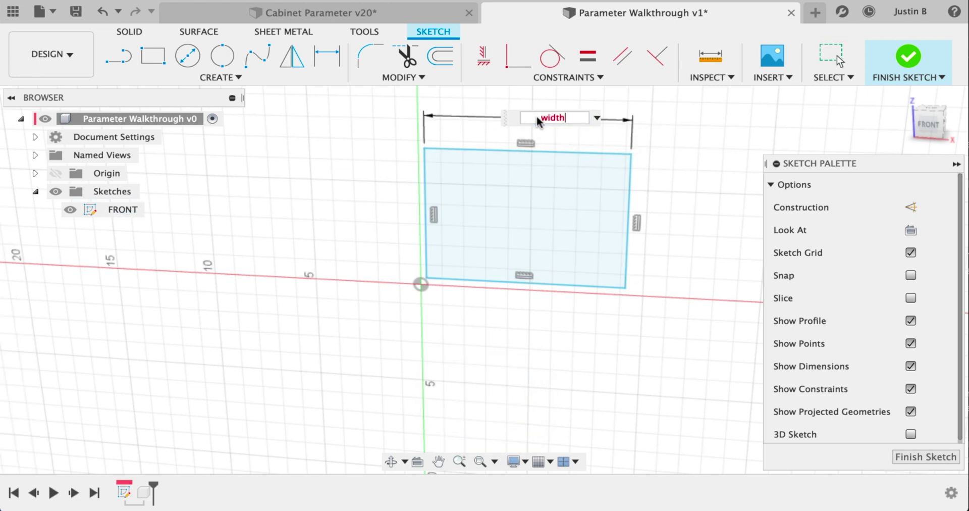
text(*1in)
key(Return)
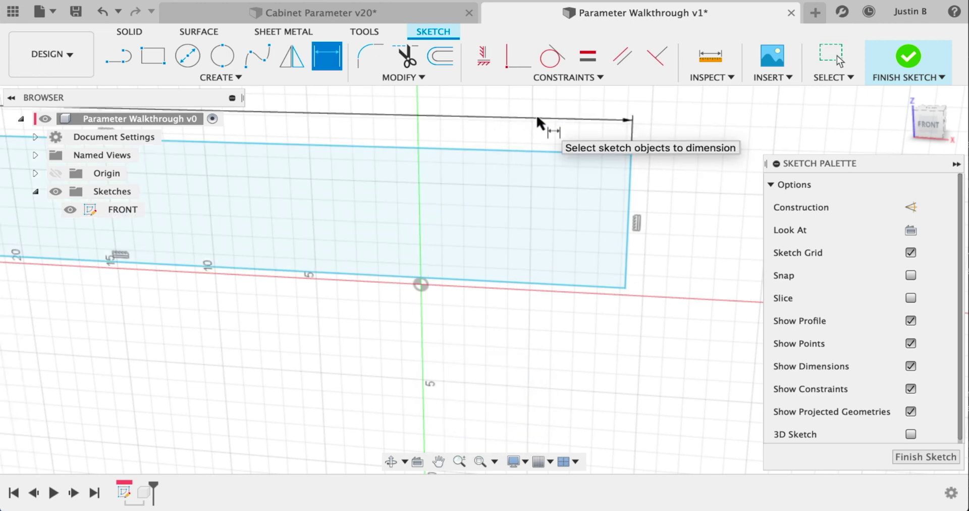
- Dimension the rectangle's left edge with an expression that converts the height parameter to inches
scroll(497, 196, down, 5)
key(d)
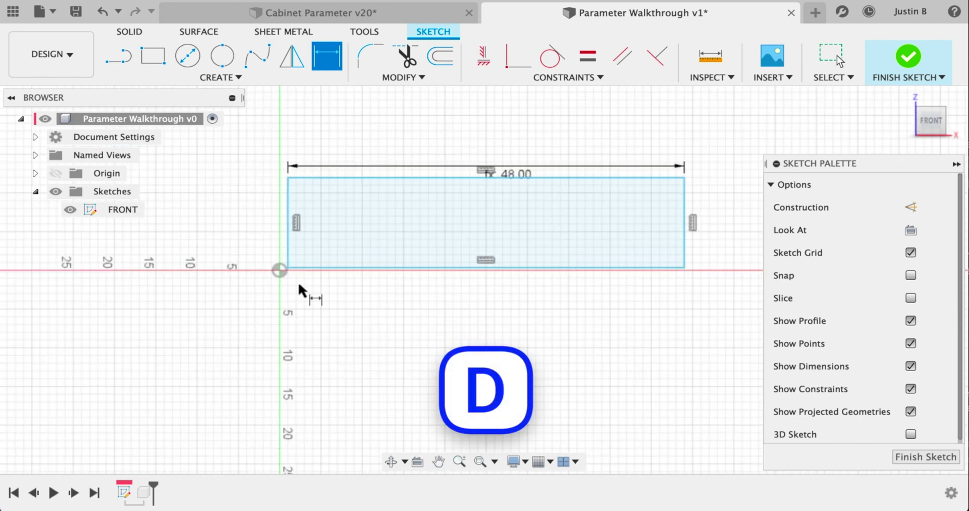
click(288, 215)
click(238, 232)
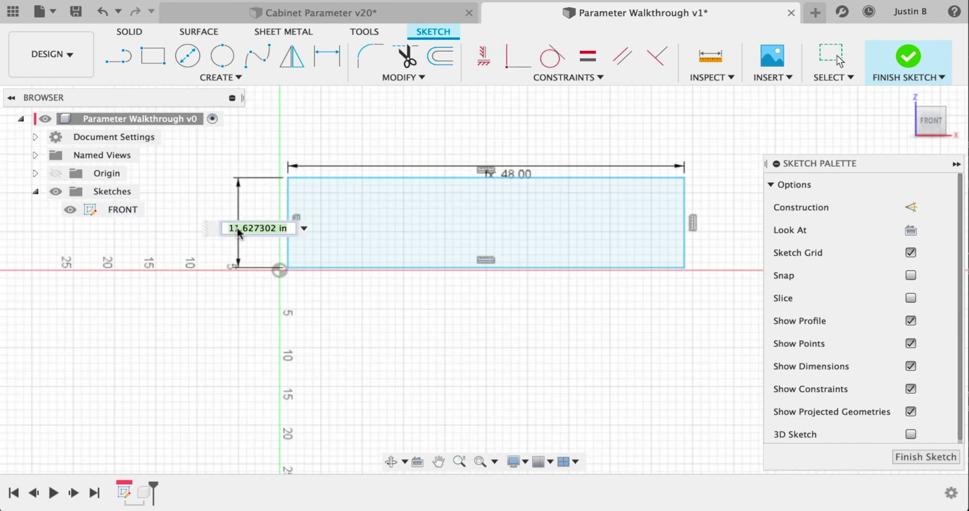
text(height*)
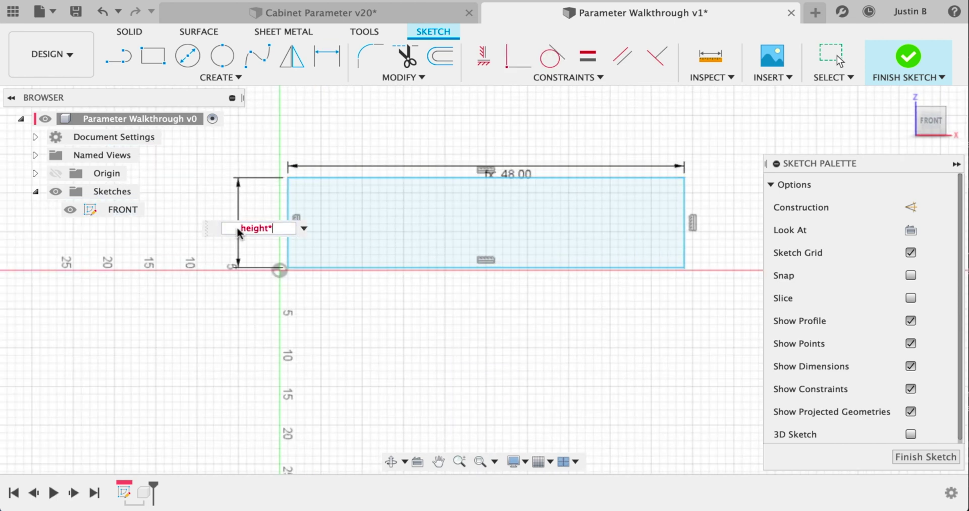
key(Return)
key(Escape)
- Offset all four sides of the rectangle inward by the ply parameter
drag(368, 412, 382, 264)
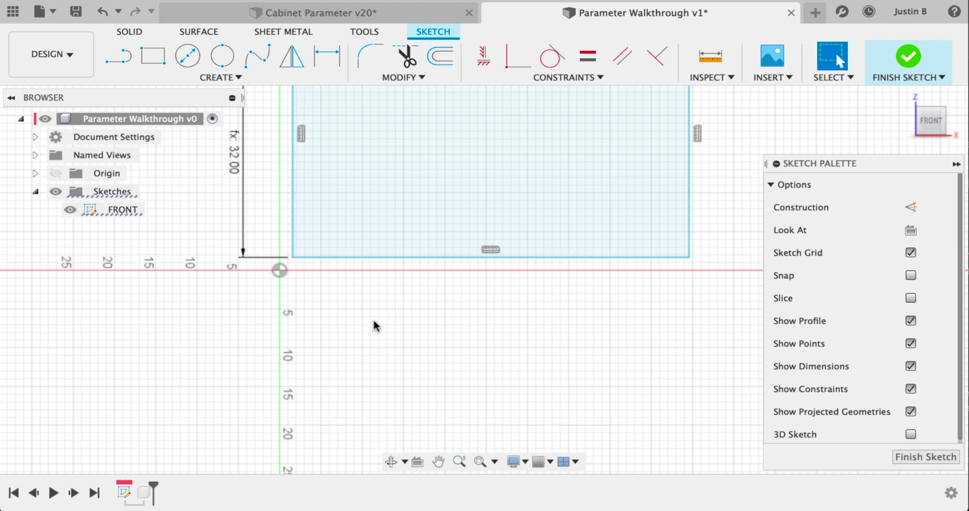
scroll(374, 321, down, 3)
middle_drag(391, 203, 400, 243)
drag(462, 179, 459, 163)
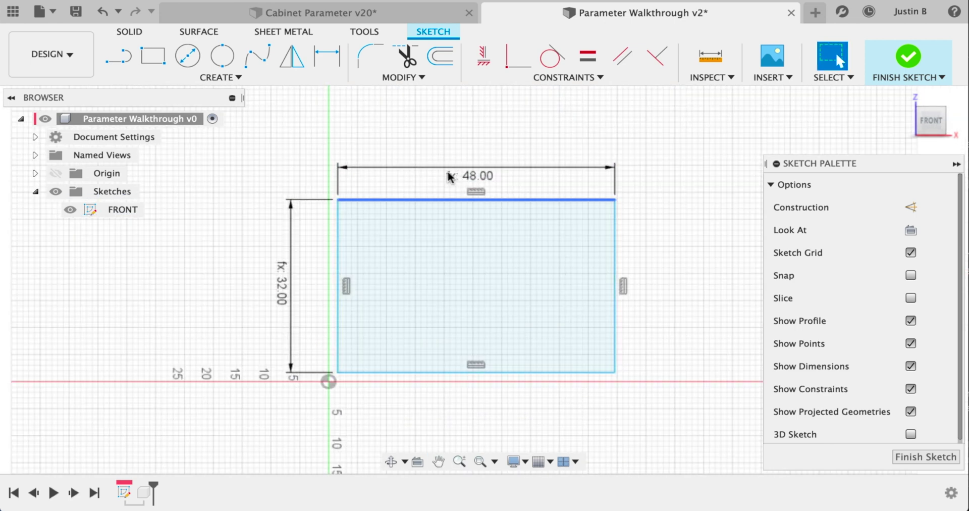
key(o)
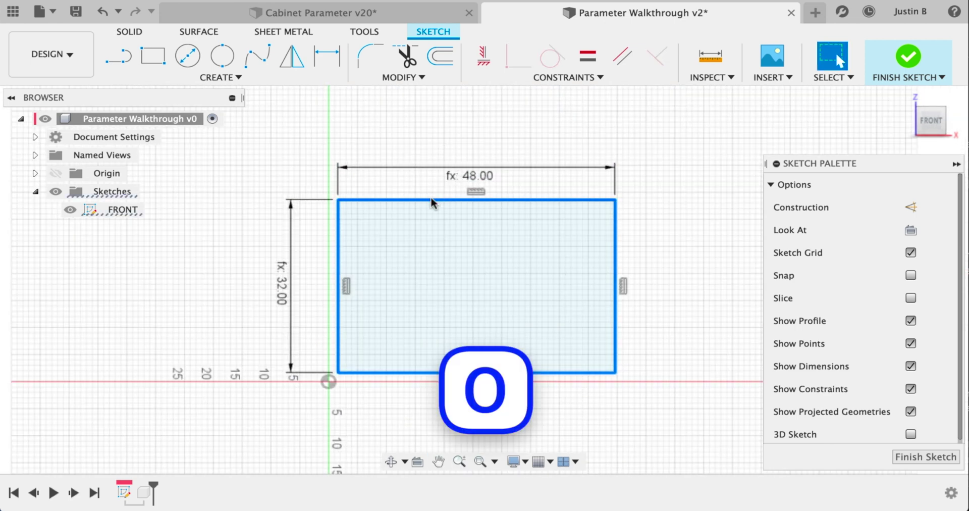
drag(703, 230, 558, 225)
text(p)
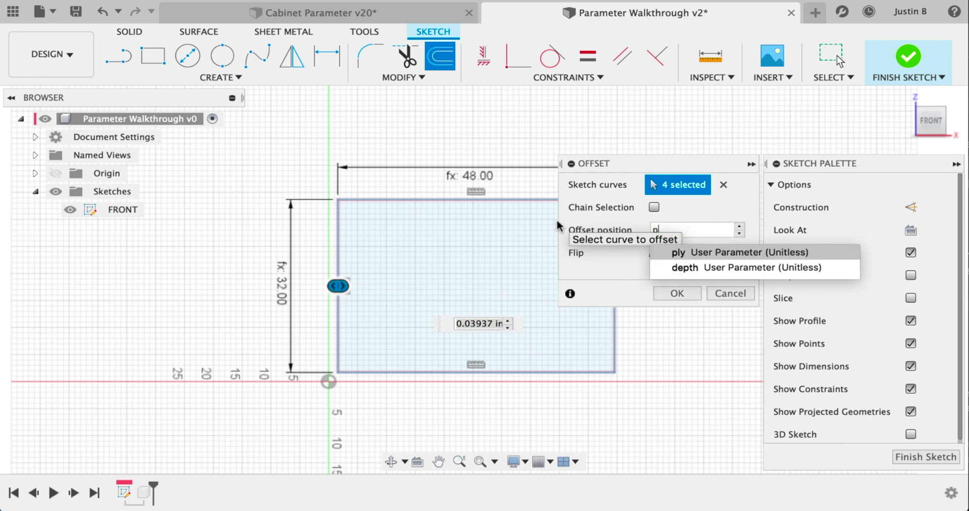
text(ly)
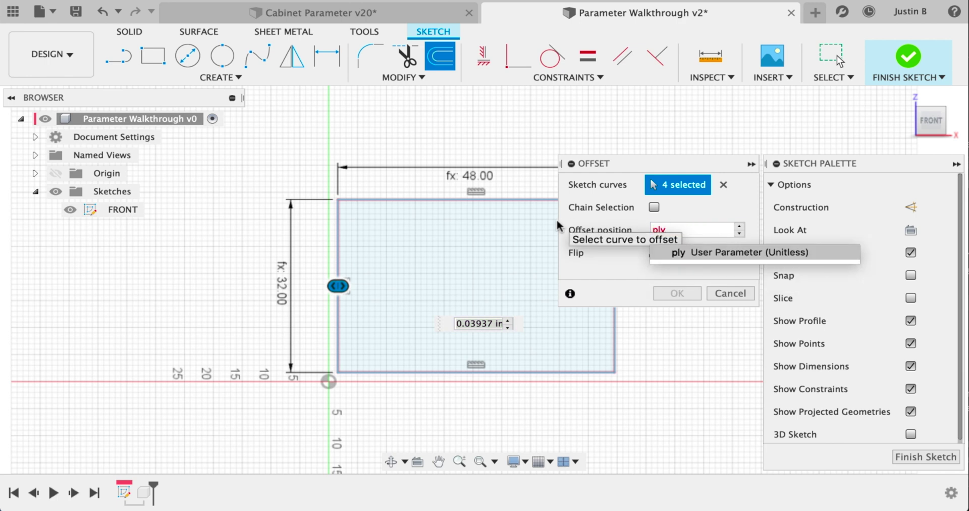
key(Return)
key(Return)
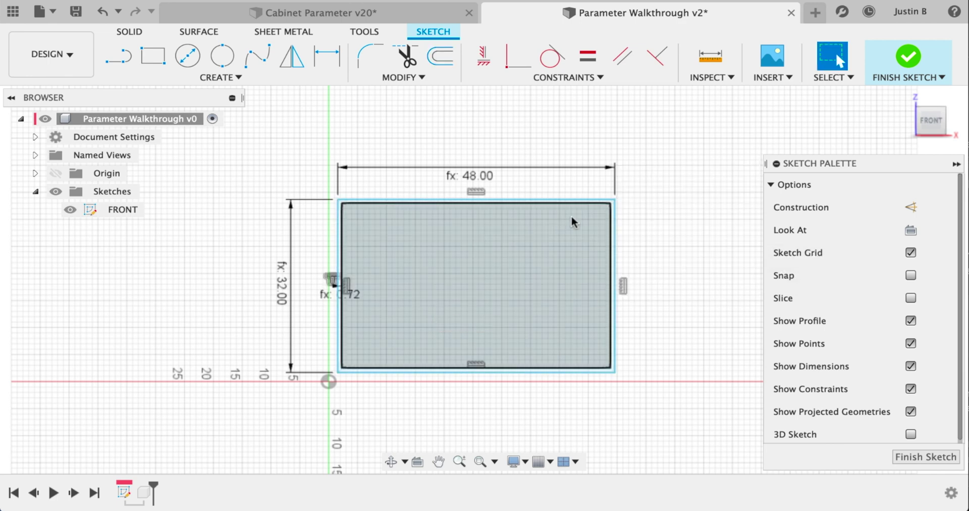
- Draw short lines from the inner rectangle's upper-right corner to the outer rectangle's top and right edges
key(l)
scroll(612, 214, up, 5)
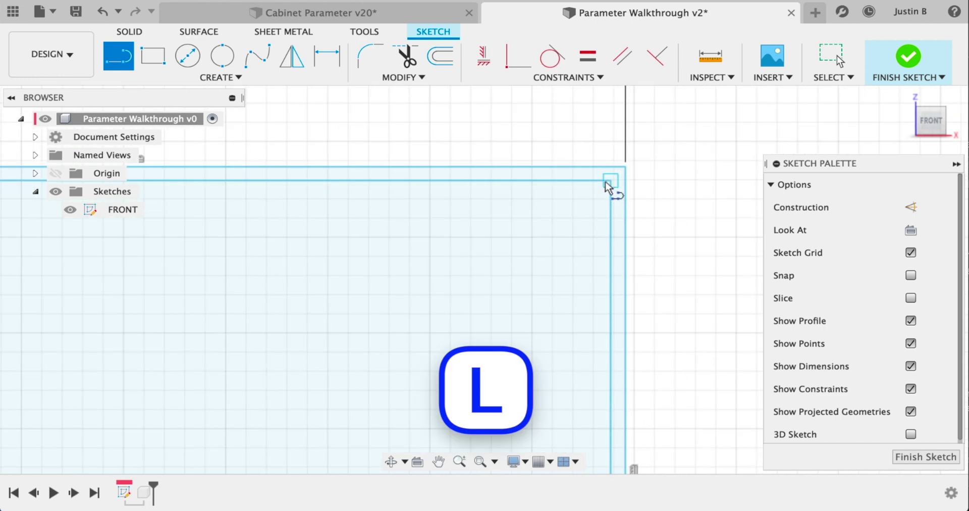
click(608, 171)
click(607, 169)
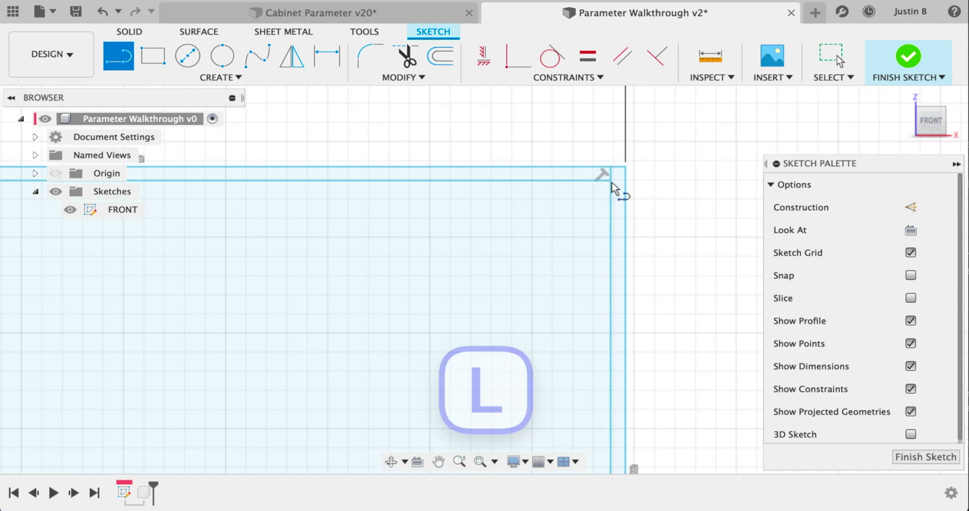
click(610, 180)
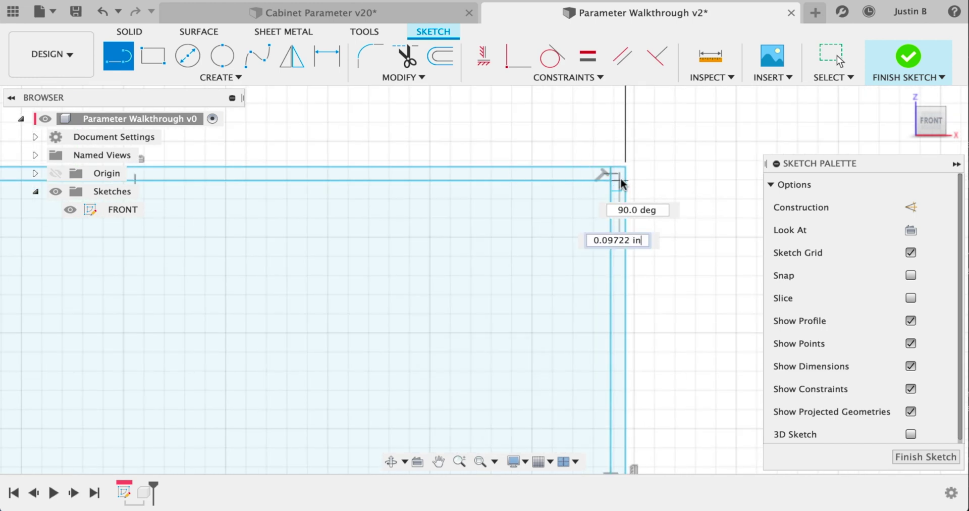
click(625, 180)
- Connect the inner rectangle's lower-right corner to the outer rectangle's bottom and right edges with short lines
scroll(662, 197, down, 3)
scroll(666, 182, down, 2)
scroll(636, 378, up, 5)
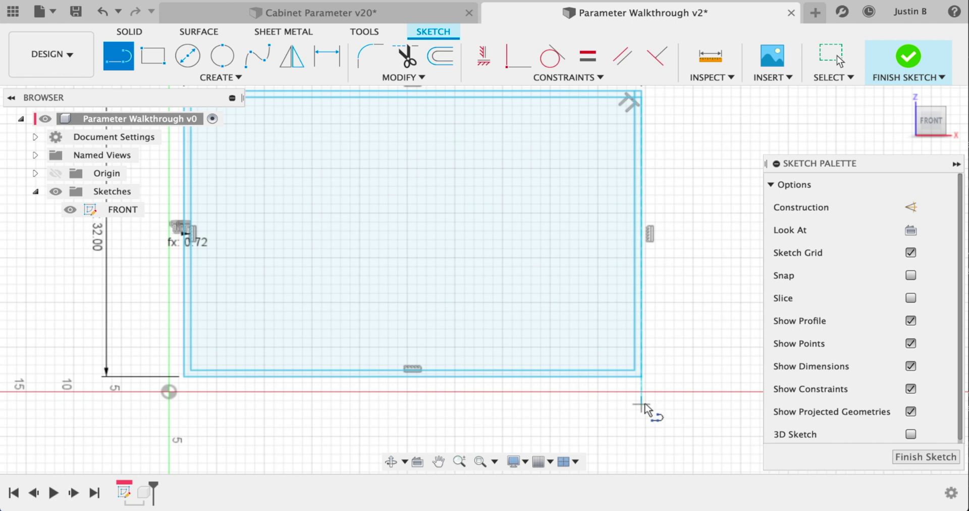
click(626, 355)
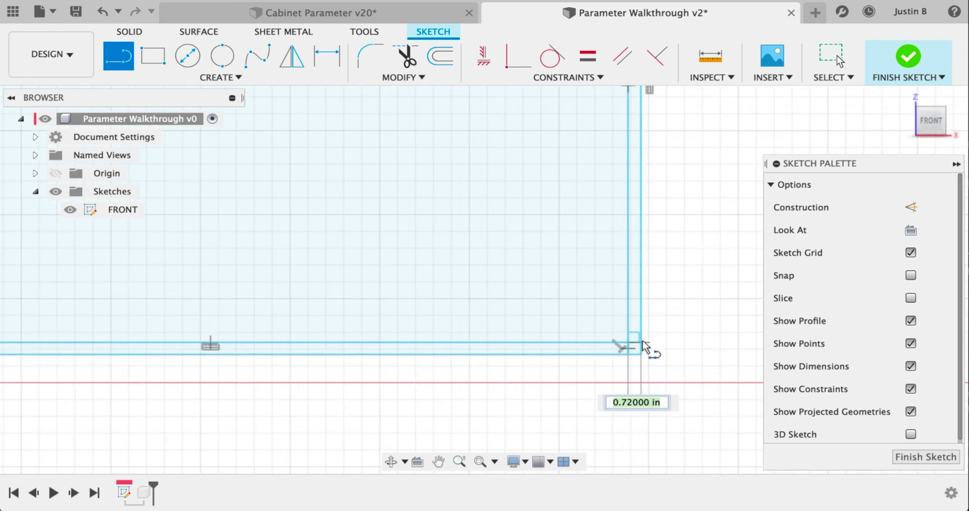
- Connect the inner rectangle's lower-left corner to the outer rectangle's left and bottom edges with short lines
scroll(651, 351, down, 3)
scroll(252, 368, up, 5)
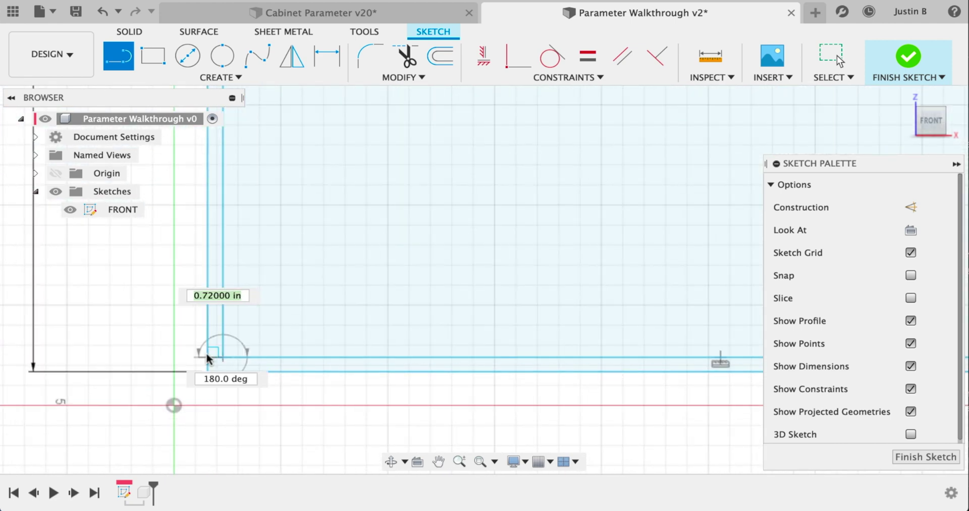
click(222, 357)
click(223, 357)
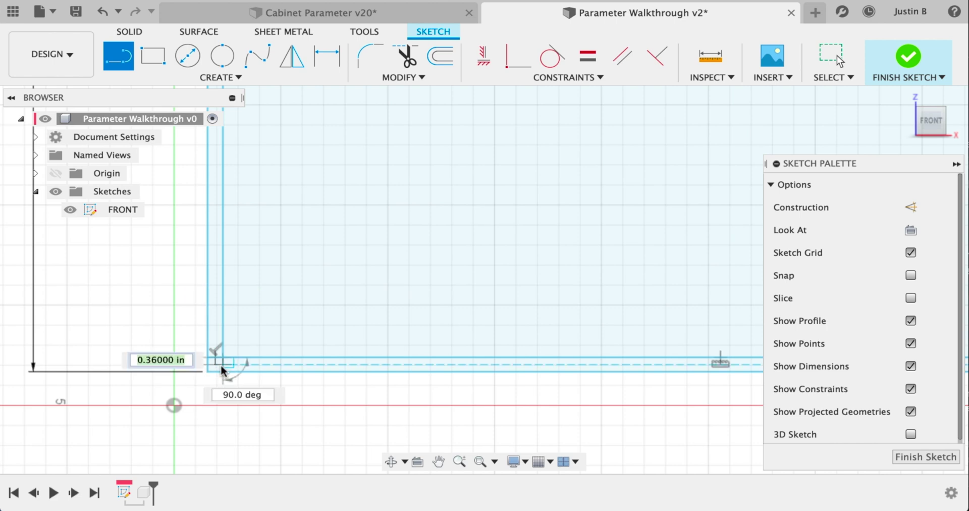
click(223, 372)
- Connect the inner rectangle's upper-left corner to the outer rectangle's left and top edges with short lines
scroll(270, 388, down, 3)
middle_drag(221, 227, 231, 443)
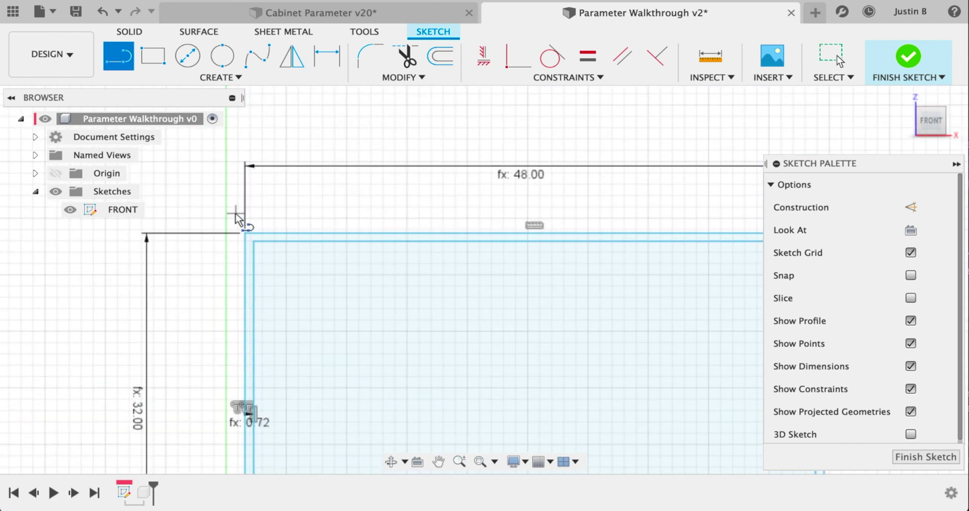
scroll(239, 224, up, 3)
click(265, 253)
click(249, 253)
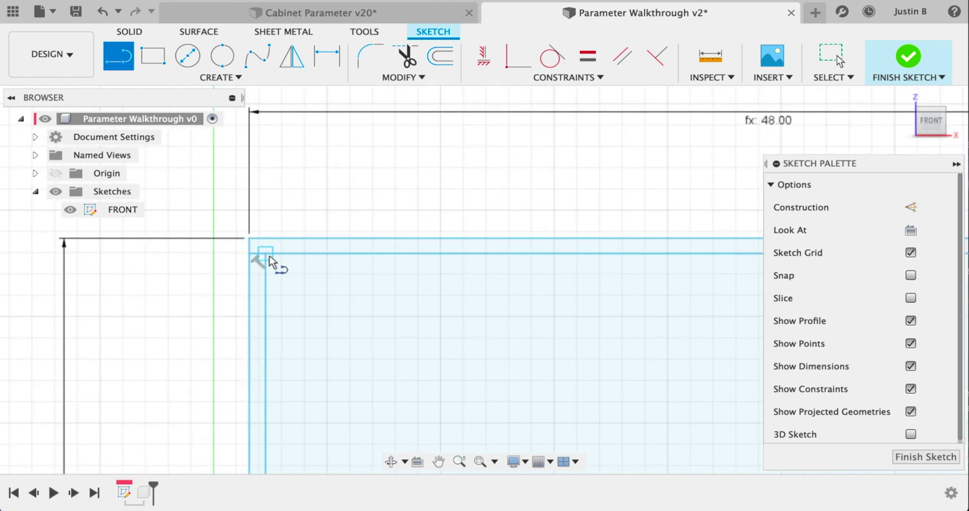
click(265, 253)
click(265, 238)
- Draw a vertical line between the midpoints of the outer rectangle's top and bottom edges and convert it to construction
scroll(292, 237, down, 3)
scroll(310, 214, down, 3)
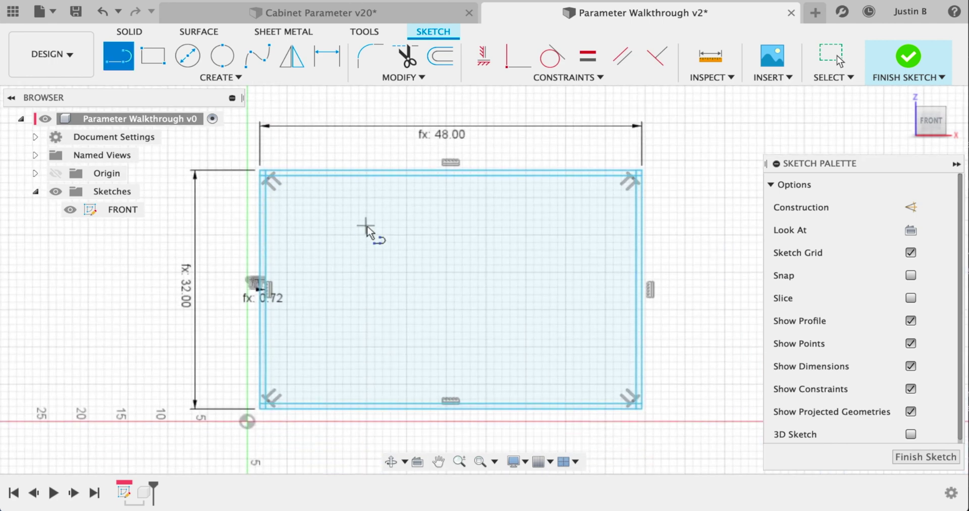
click(451, 172)
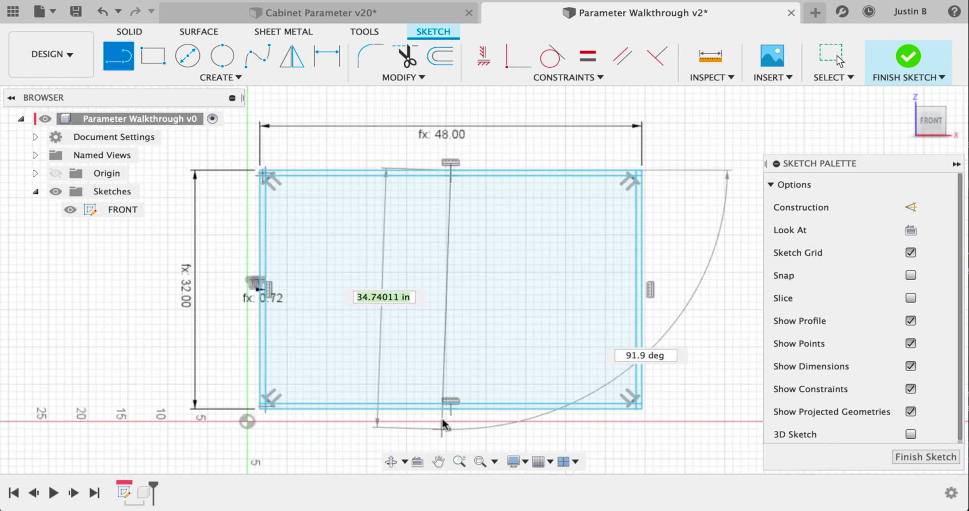
click(451, 408)
key(Escape)
click(453, 362)
key(x)
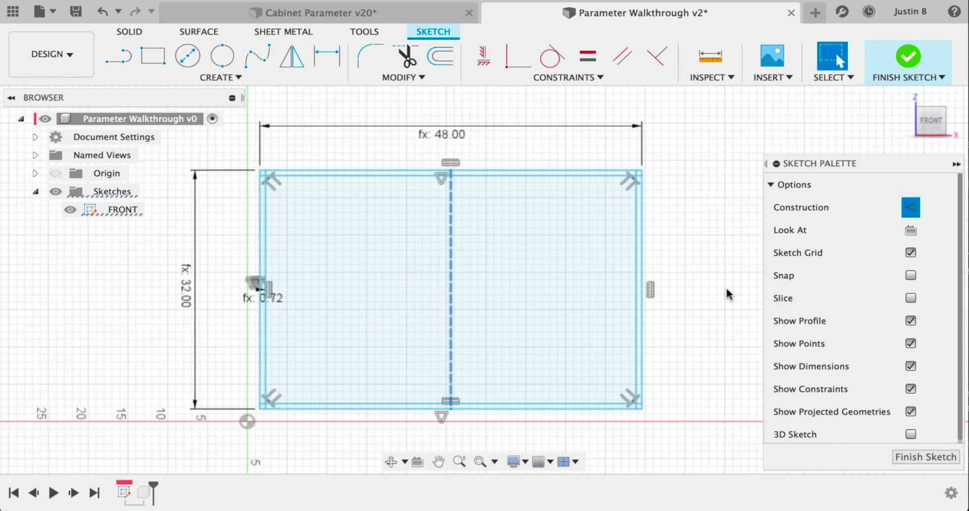
- Offset the outer rectangle inward by ply/2
click(711, 277)
double_click(576, 173)
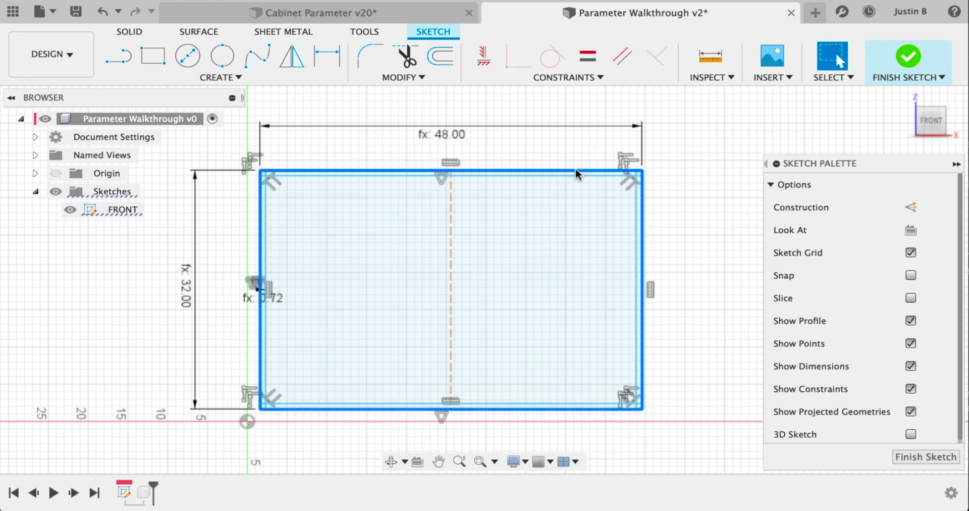
key(o)
triple_click(696, 230)
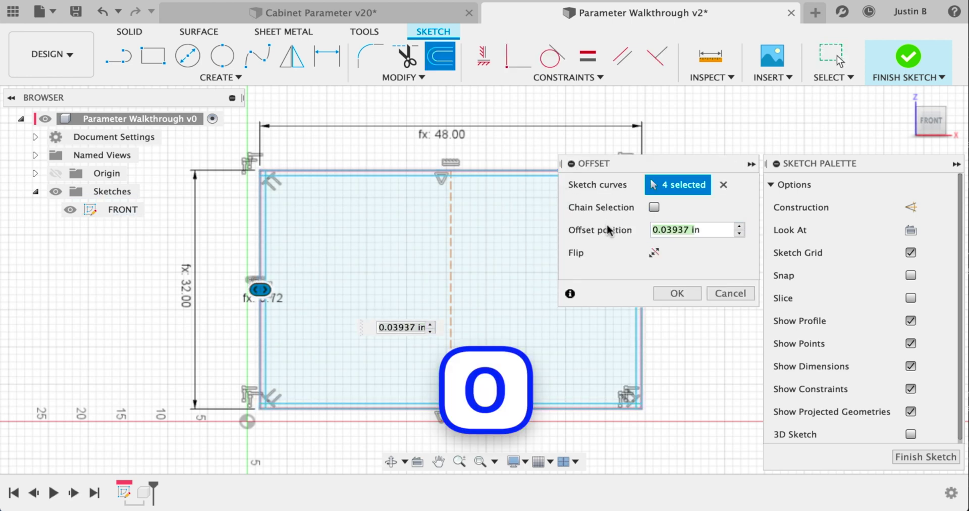
text(ply/2)
key(Return)
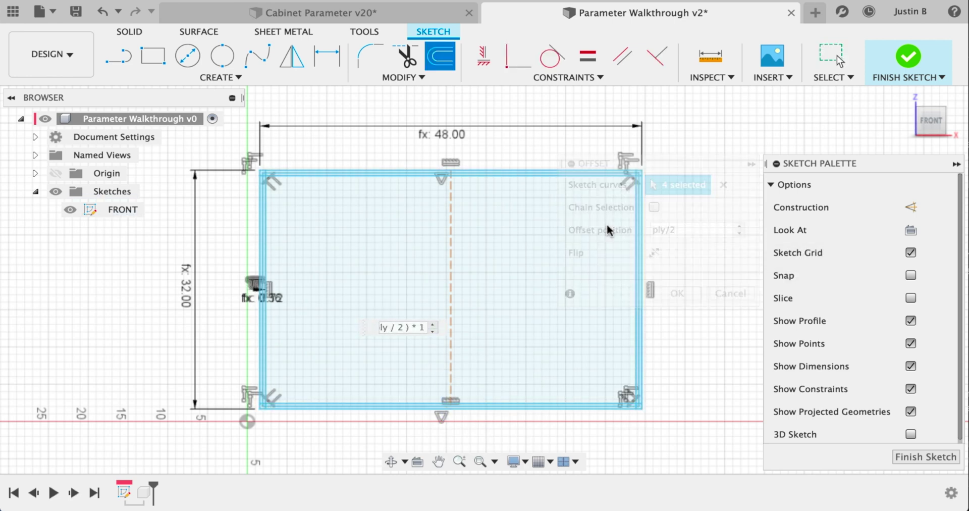
- Offset the outer rectangle's left edge outward by ply/2
scroll(260, 162, up, 5)
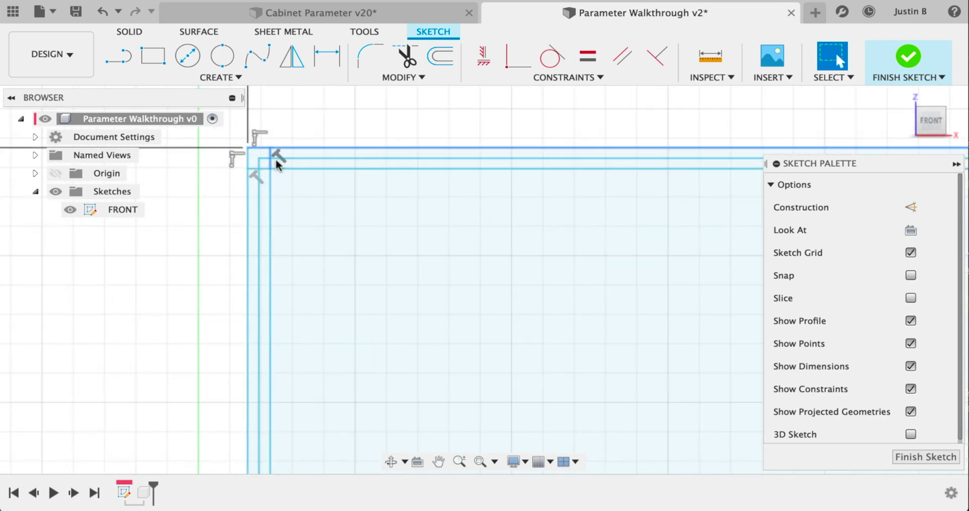
scroll(268, 182, down, 3)
scroll(267, 219, up, 2)
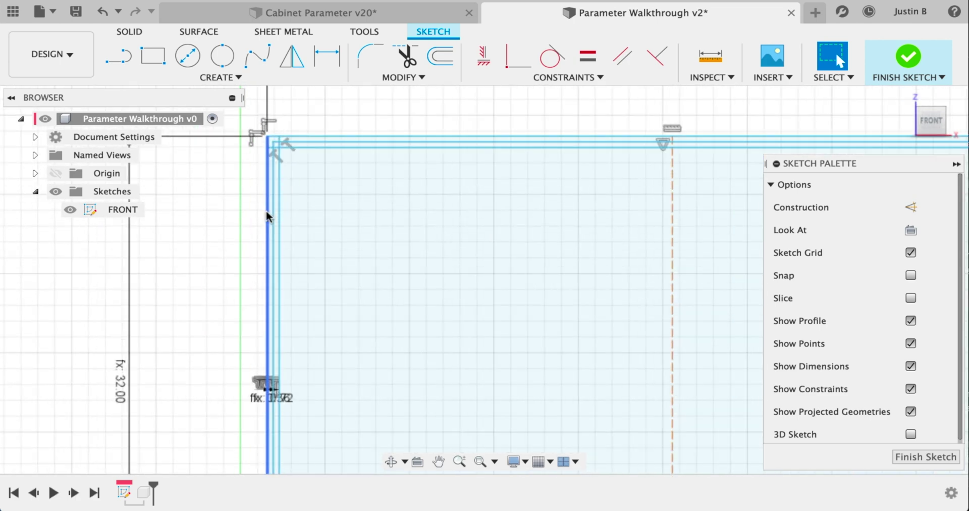
click(267, 217)
key(o)
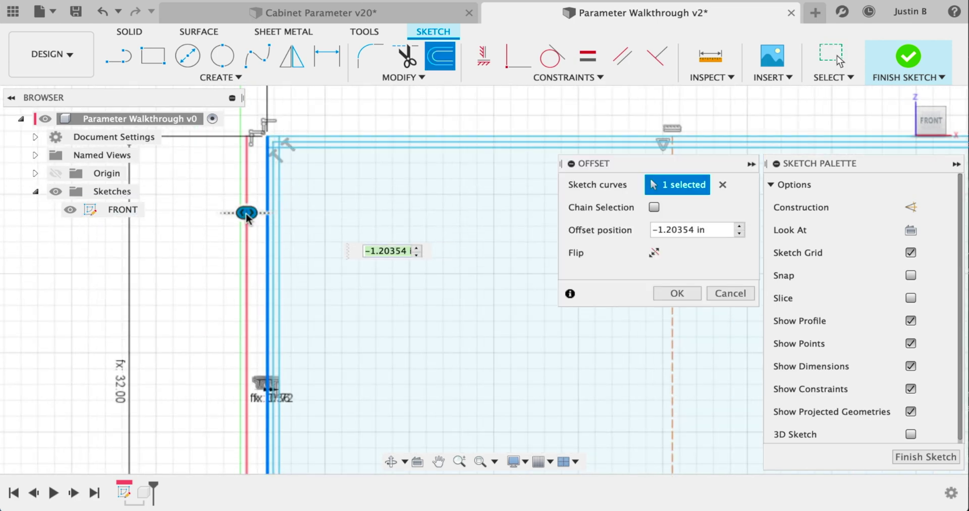
text(ply/2)
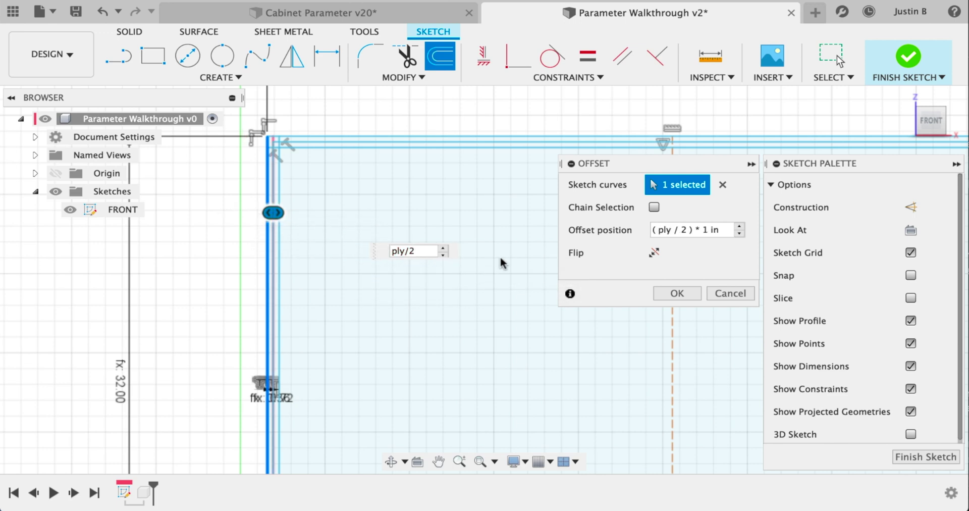
click(654, 254)
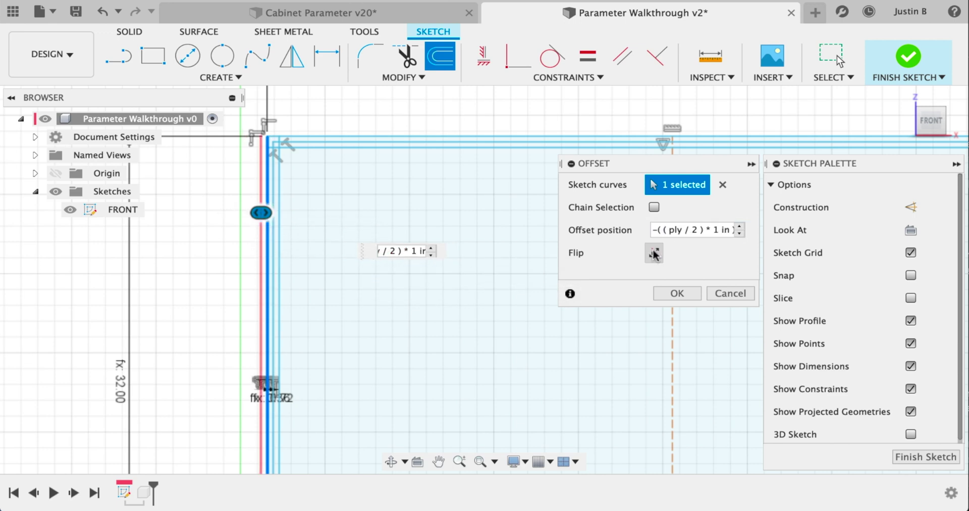
click(677, 293)
scroll(443, 240, down, 5)
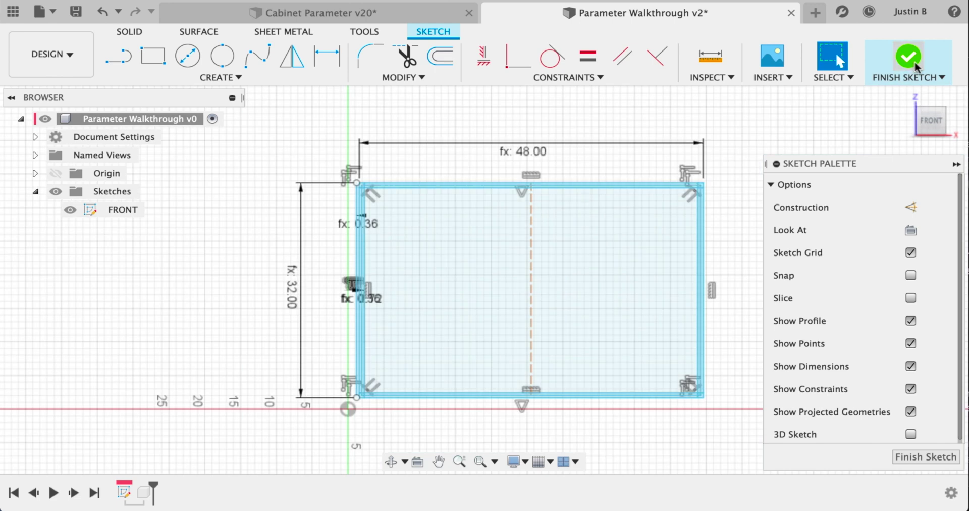
- Finish the sketch and add a unitless user parameter named bays with the value 3
click(915, 63)
key(shift+p)
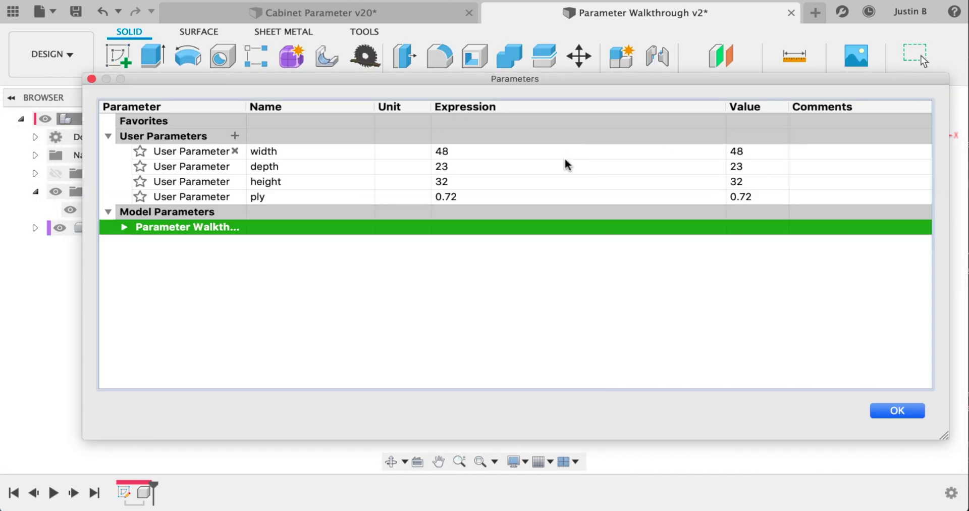
click(235, 135)
click(541, 207)
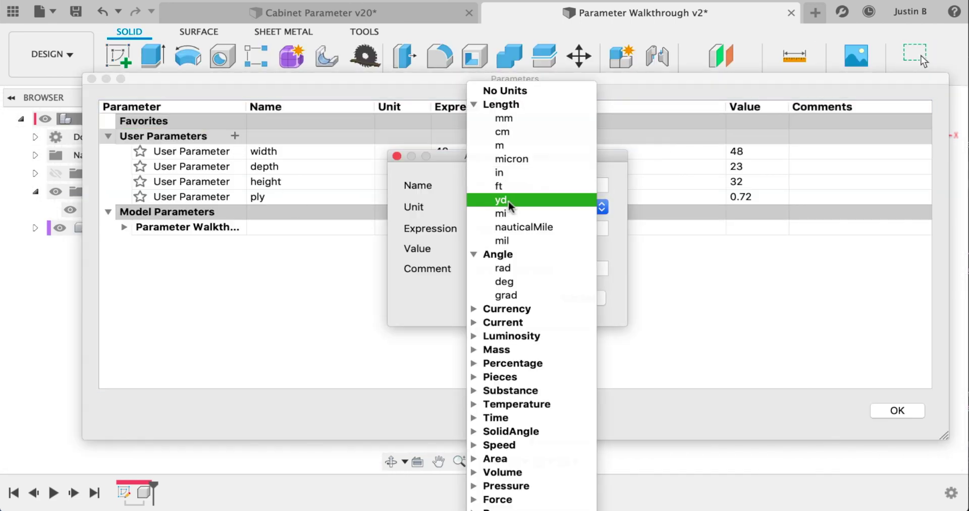
click(503, 92)
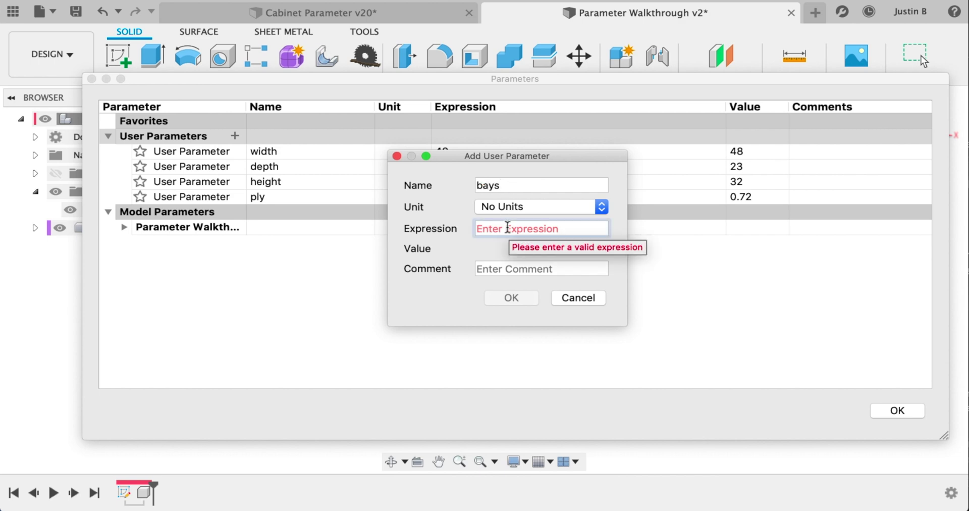
click(511, 298)
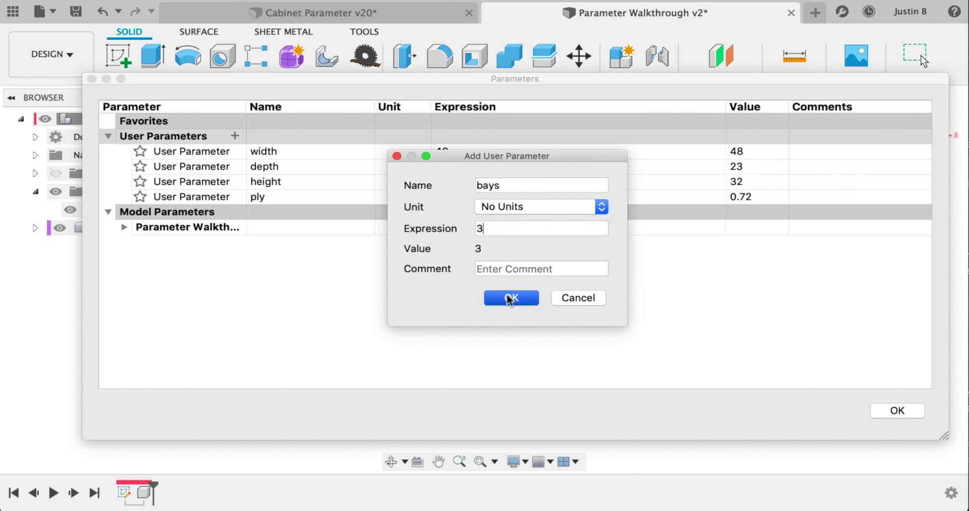
- Add a unitless user parameter named bayWidth with the expression width/bays and close the parameters
click(235, 136)
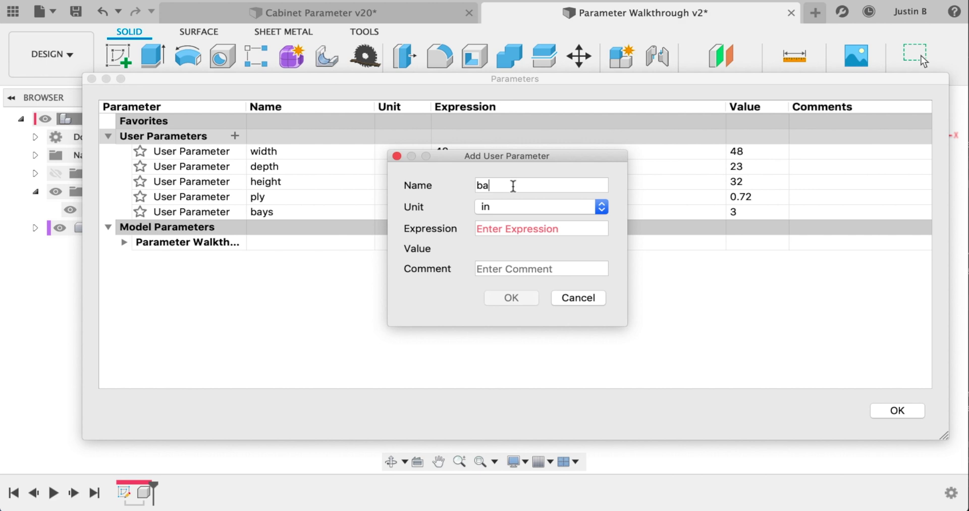
click(494, 208)
click(500, 90)
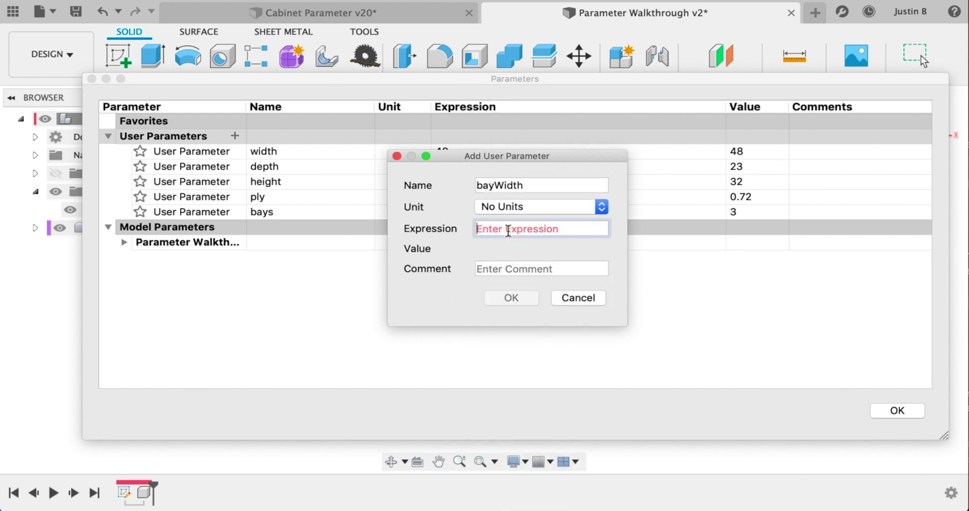
text(width/bays)
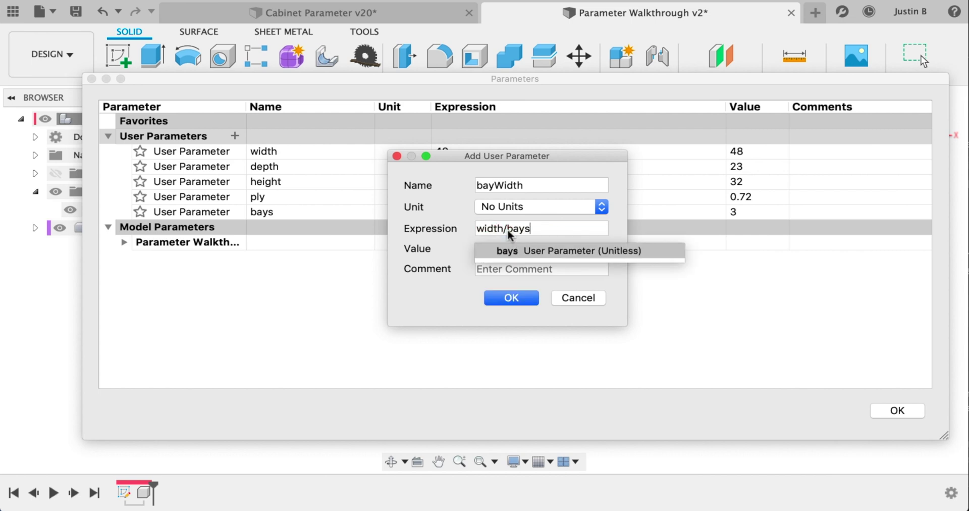
click(511, 298)
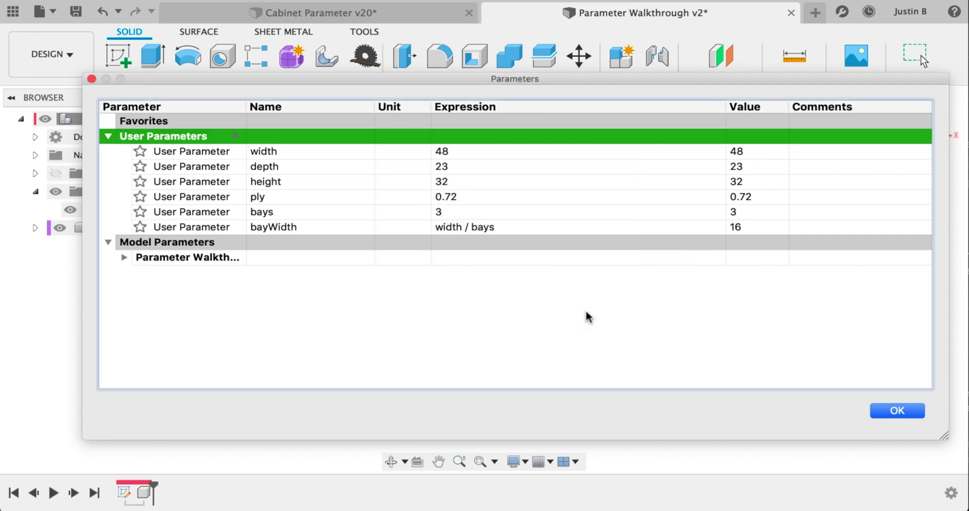
click(897, 411)
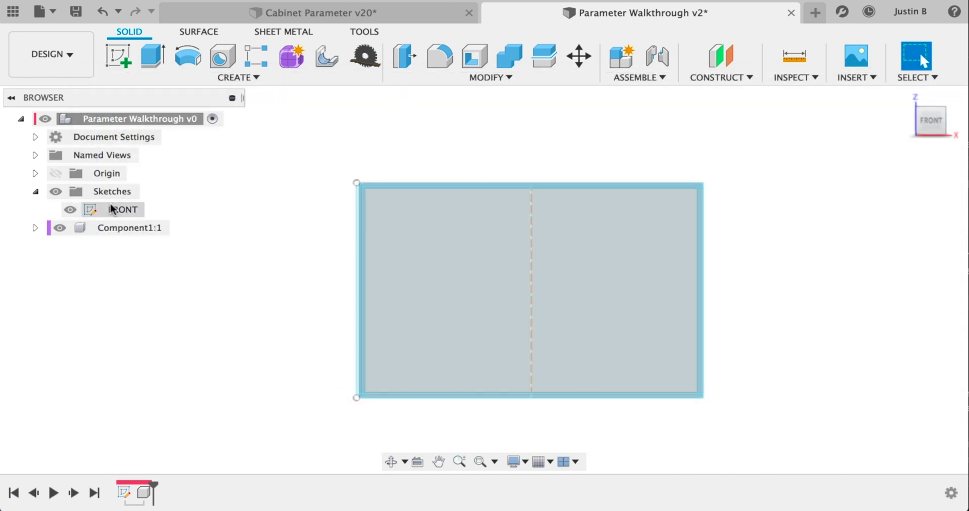
- Reopen the FRONT sketch and choose the two vertical ply/2 offset lines flanking the outer rectangle's left edge for a rectangular pattern
double_click(112, 209)
click(221, 78)
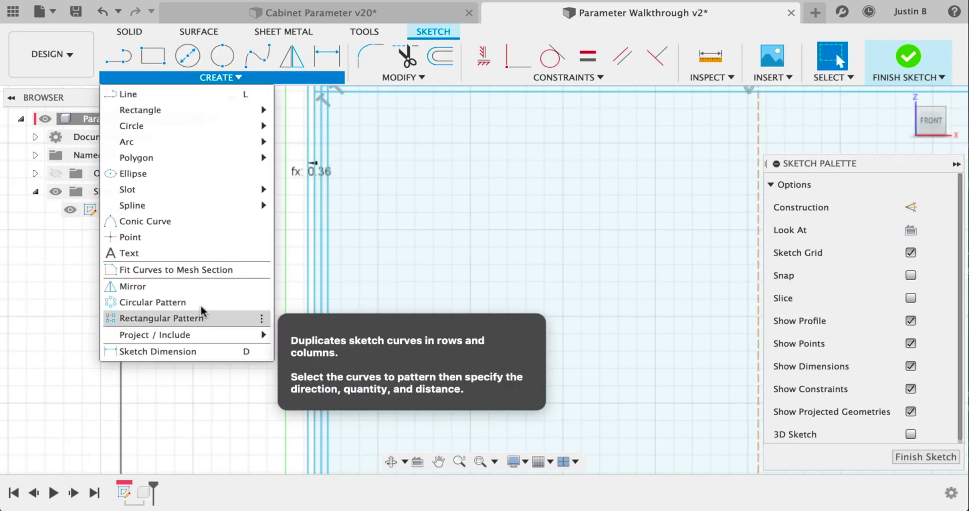
click(202, 317)
click(308, 233)
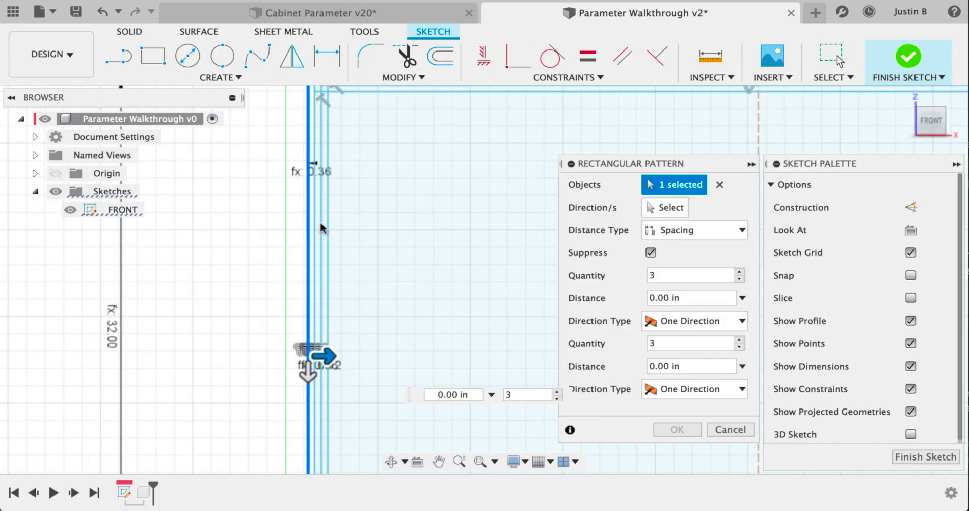
click(322, 223)
scroll(322, 225, down, 3)
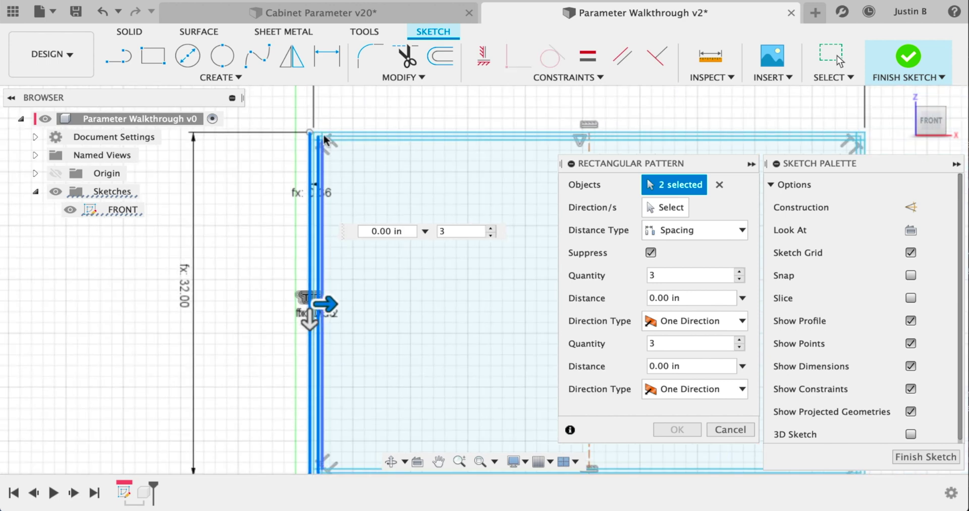
scroll(318, 140, up, 8)
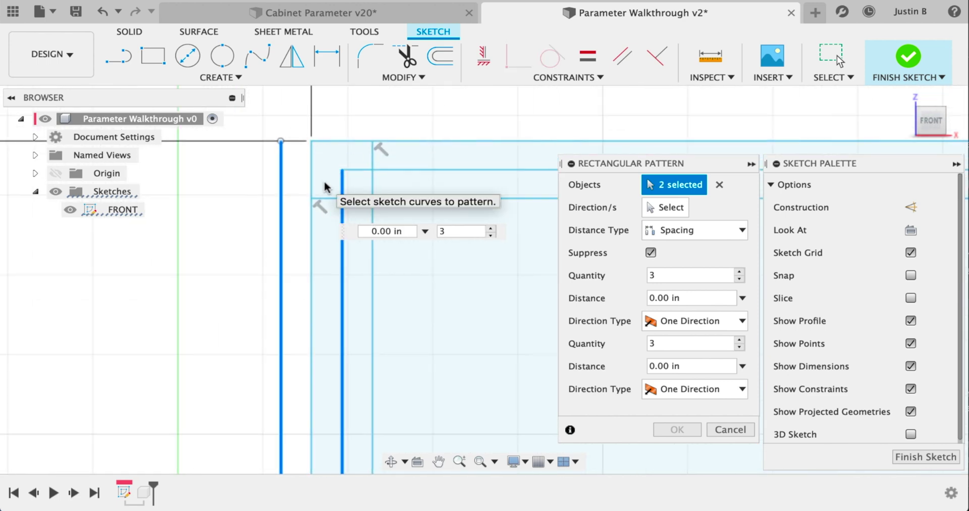
scroll(302, 162, down, 3)
scroll(301, 163, down, 3)
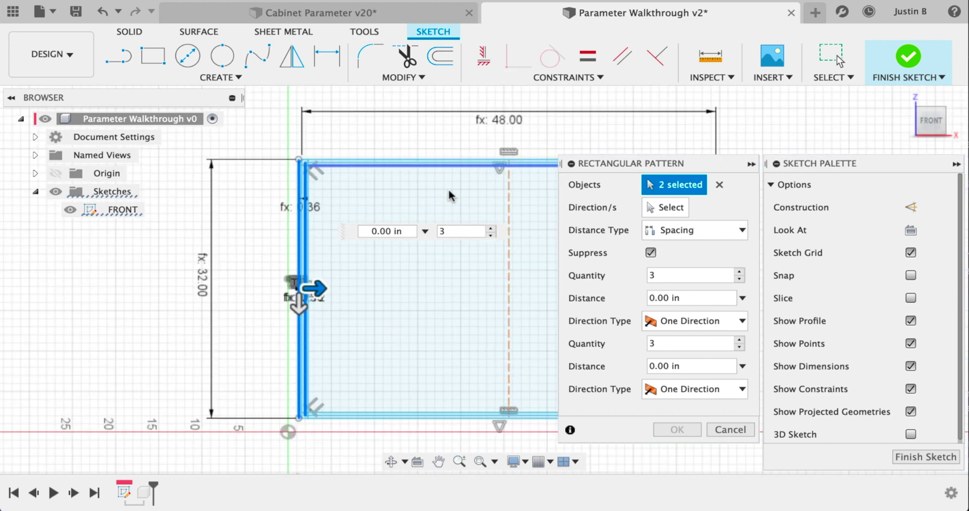
- Set the pattern direction along the outer rectangle's top edge, with quantity bays and spacing bayWidth*1in
click(656, 206)
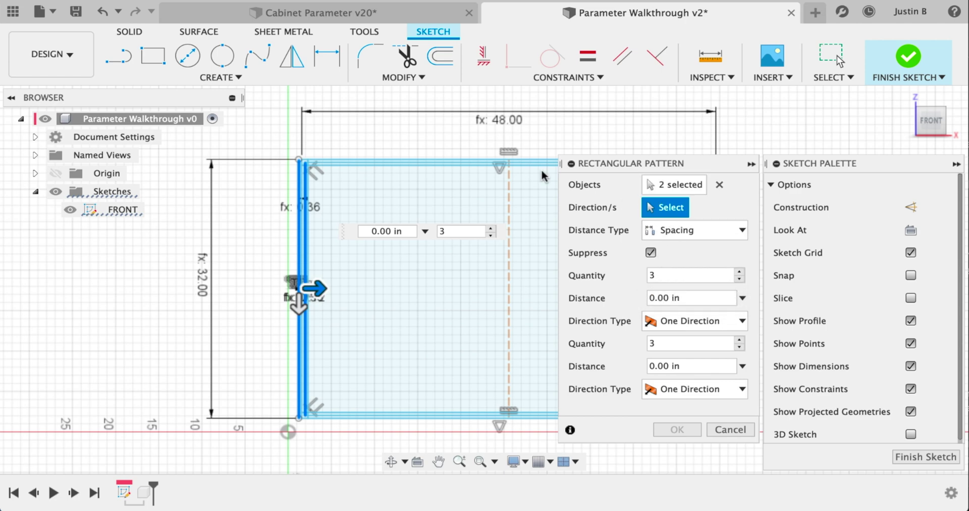
click(485, 166)
click(661, 275)
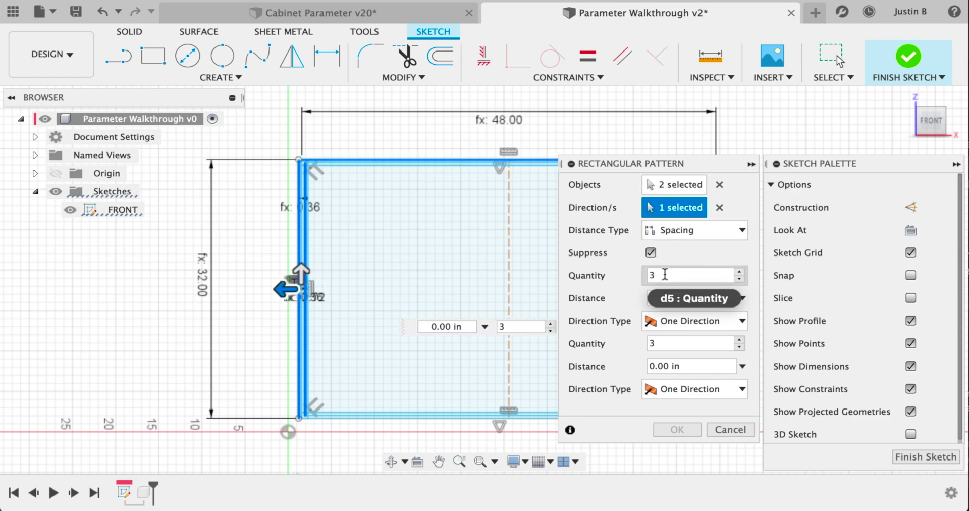
double_click(652, 275)
text(bays)
key(Tab)
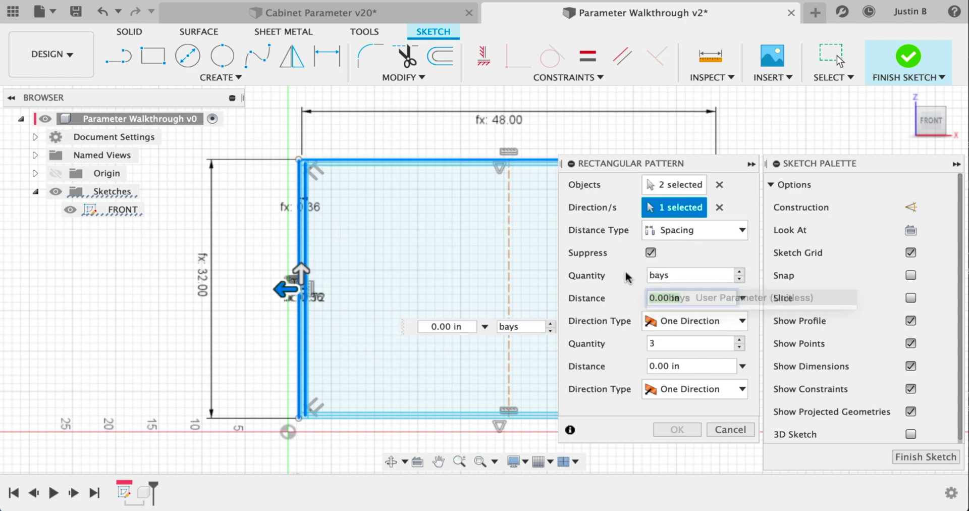
text(bay)
key(Return)
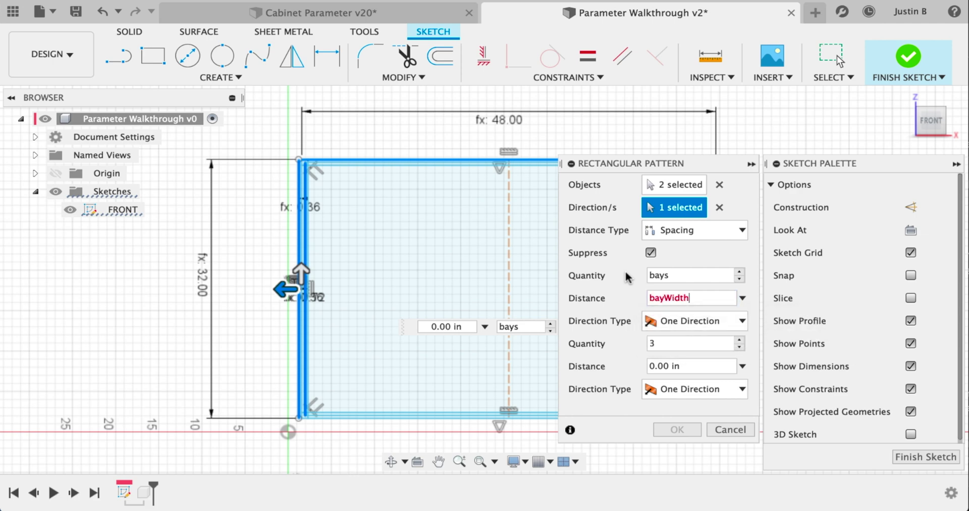
text(*1in)
- Set the pattern's second-direction quantity to 1, reverse the spacing to -bayWidth*1in and create the pattern
drag(662, 343, 634, 329)
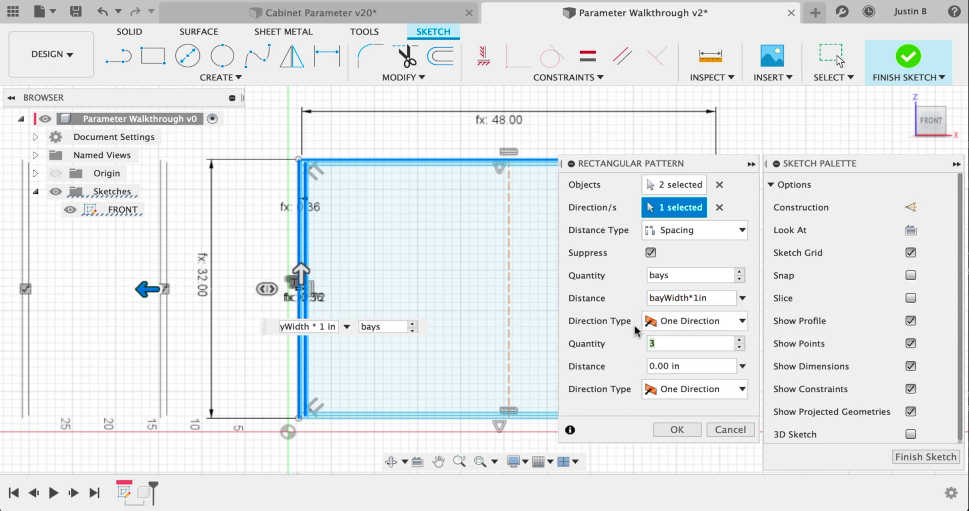
text(1)
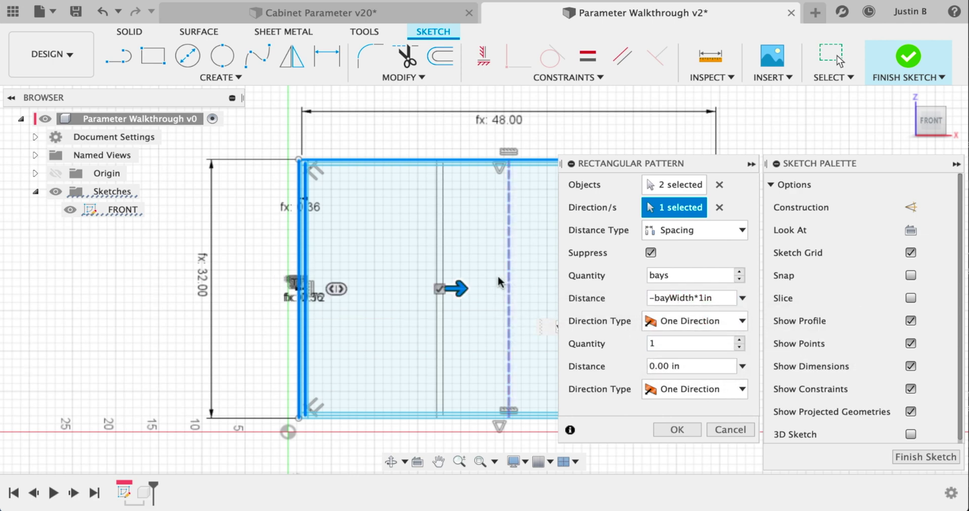
scroll(451, 262, down, 3)
mouse_move(487, 261)
middle_down()
mouse_move(320, 237)
mouse_move(363, 232)
middle_up()
scroll(383, 232, up, 3)
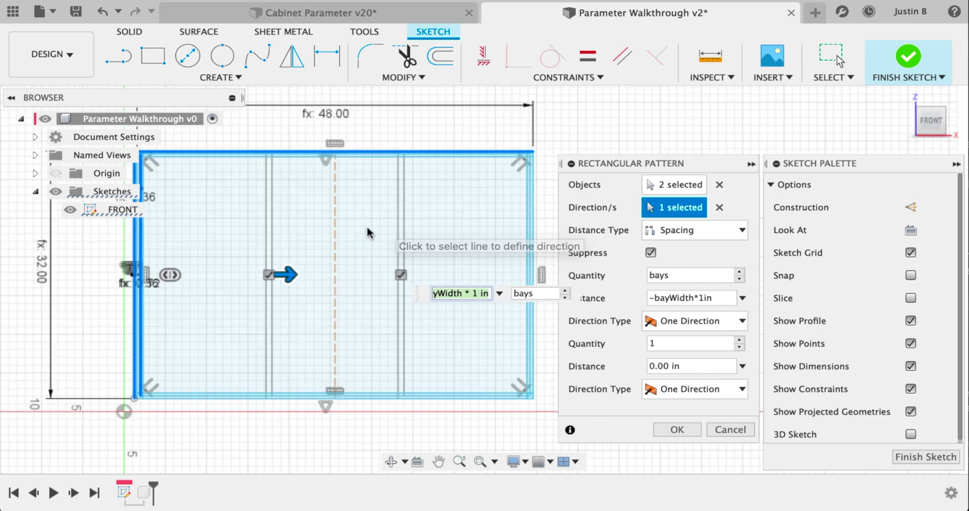
scroll(404, 177, up, 4)
scroll(404, 155, down, 3)
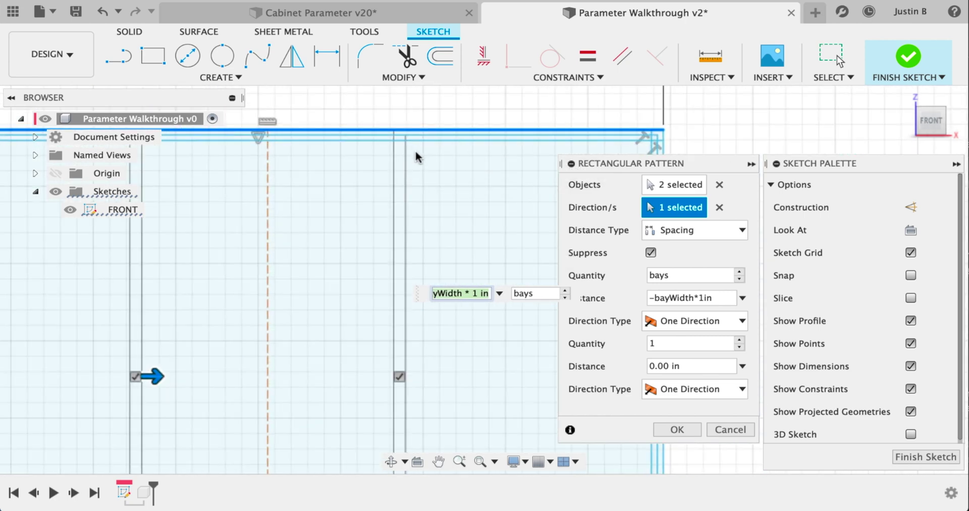
click(677, 429)
- Finish the FRONT sketch, then rename the component CASE and make it active
middle_drag(412, 284, 511, 207)
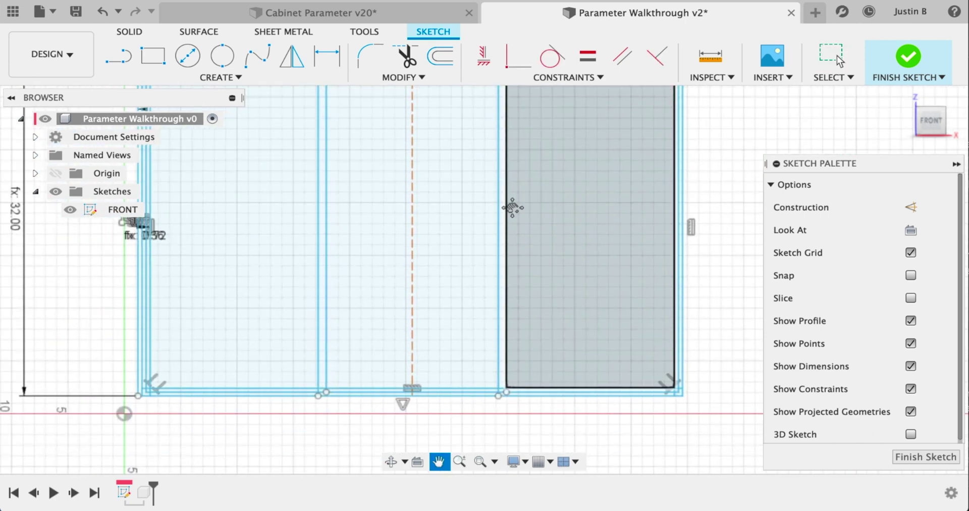
middle_drag(377, 310, 445, 323)
scroll(449, 328, down, 3)
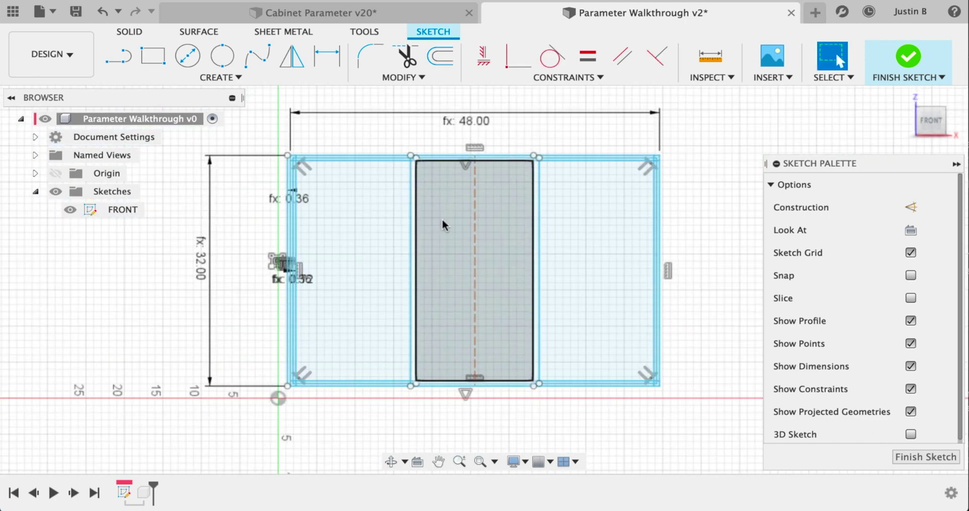
click(907, 57)
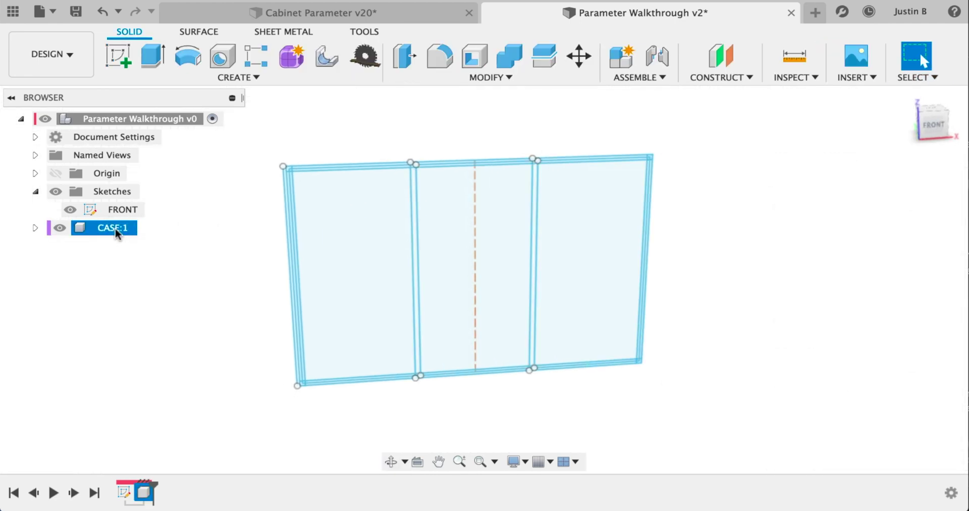
click(146, 228)
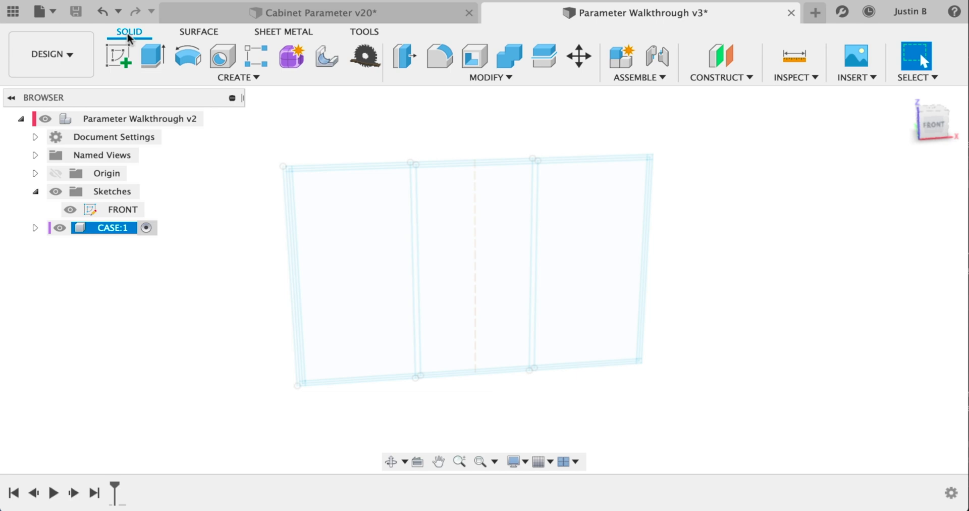
click(147, 56)
scroll(275, 168, up, 5)
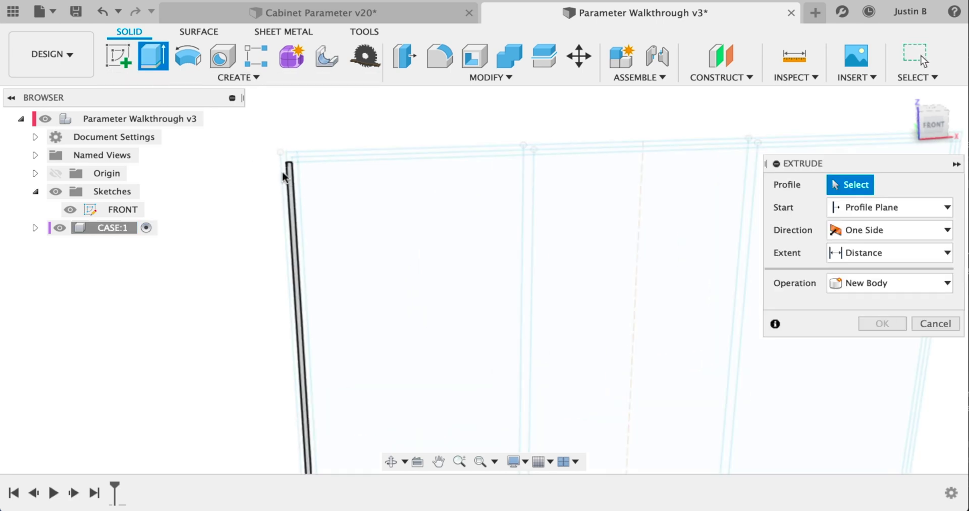
scroll(283, 166, up, 3)
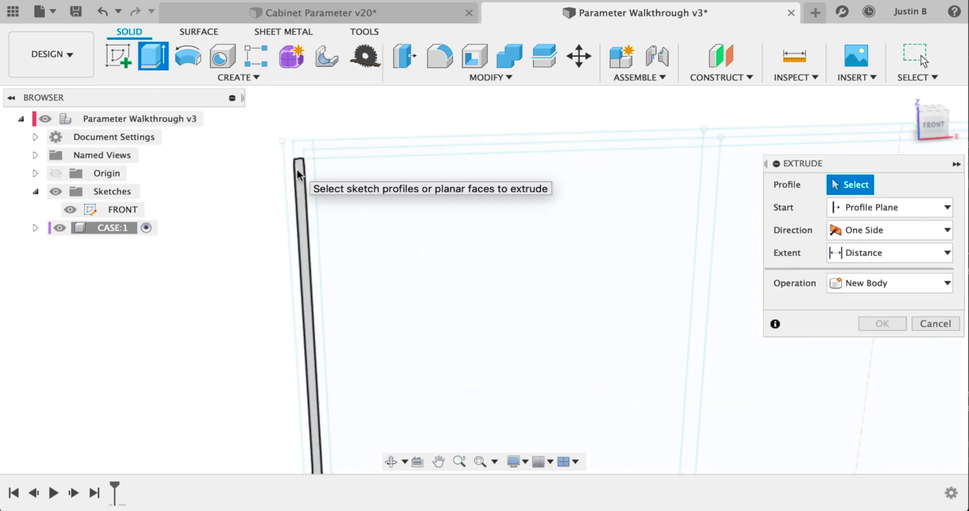
key(Escape)
- Reopen the FRONT sketch and draw 0.36 in vertical lines from the middle offset rectangle's two left corners to the outer edges
double_click(114, 209)
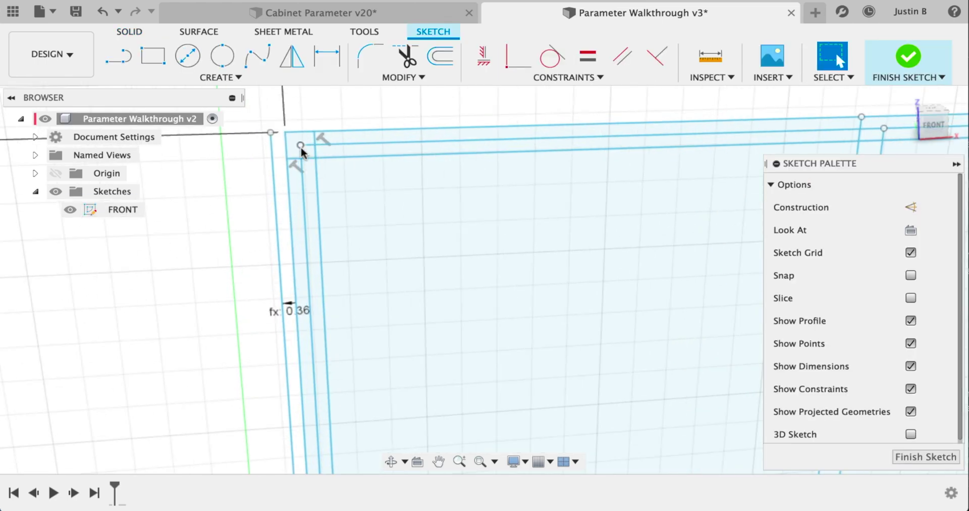
key(l)
click(302, 151)
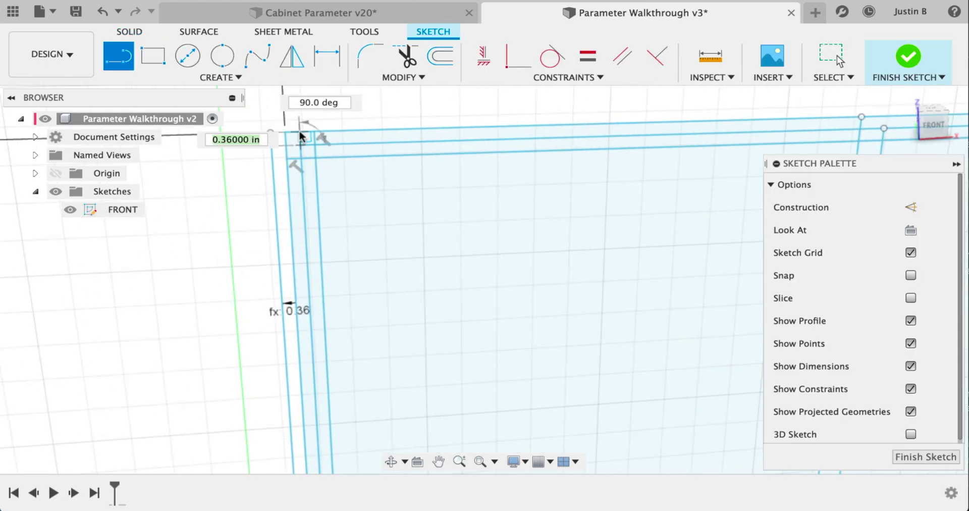
scroll(303, 144, down, 5)
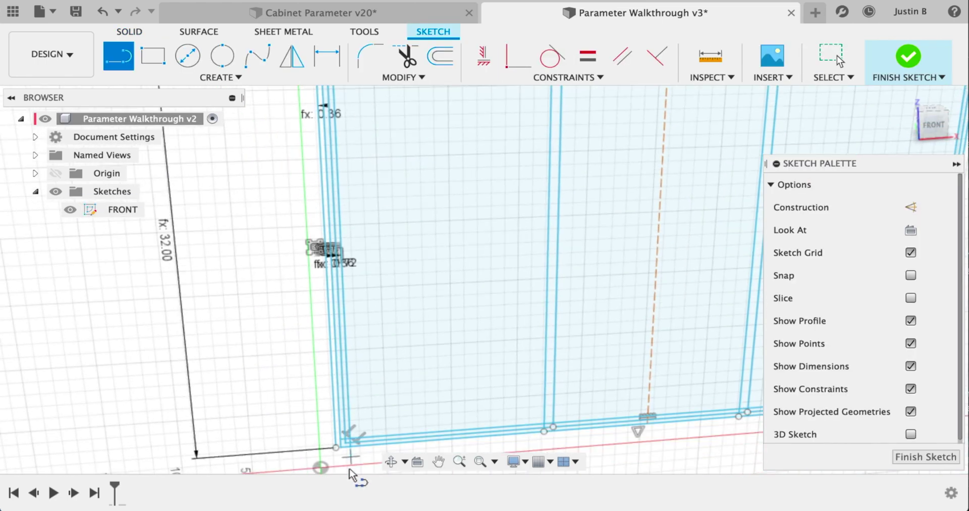
scroll(353, 445, up, 5)
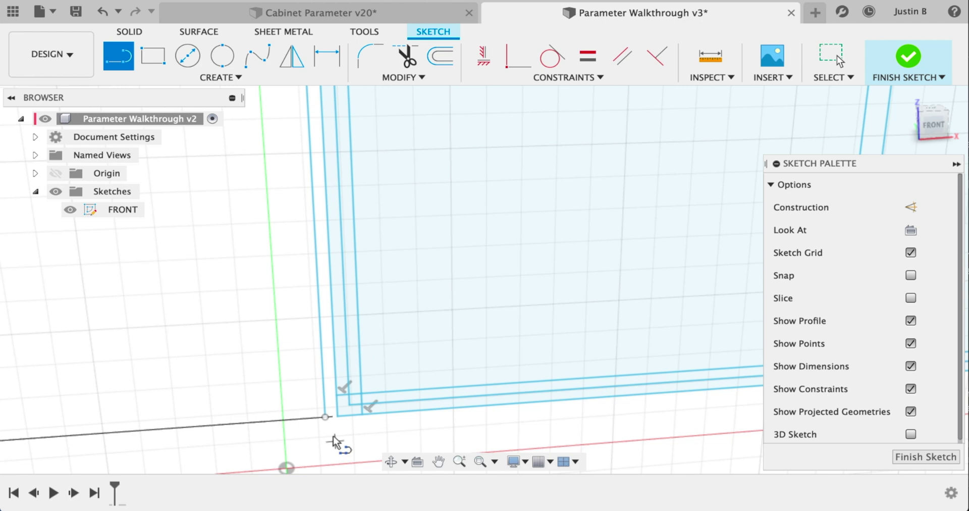
click(356, 410)
- Draw matching 0.36 in vertical lines from the middle offset rectangle's two right corners to the outer edges
scroll(362, 384, down, 5)
middle_drag(487, 333, 184, 347)
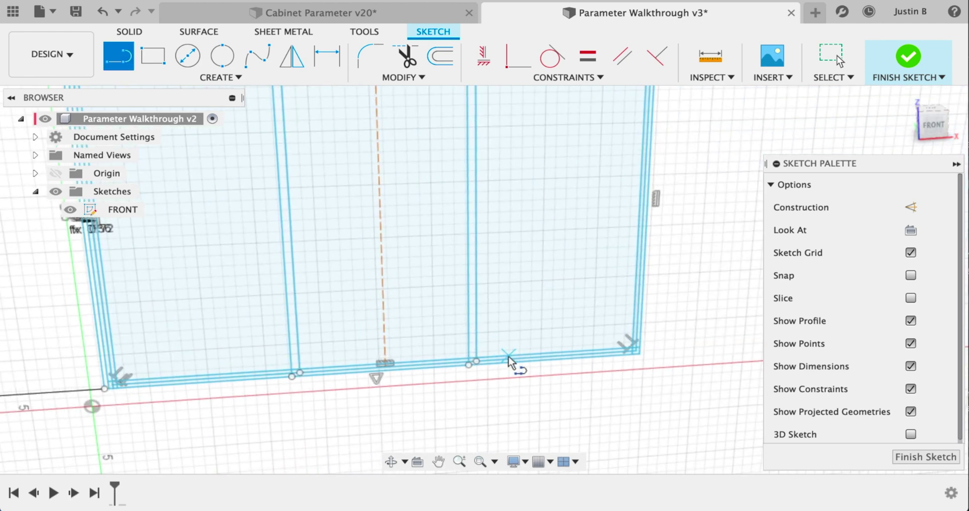
scroll(646, 365, up, 8)
click(627, 344)
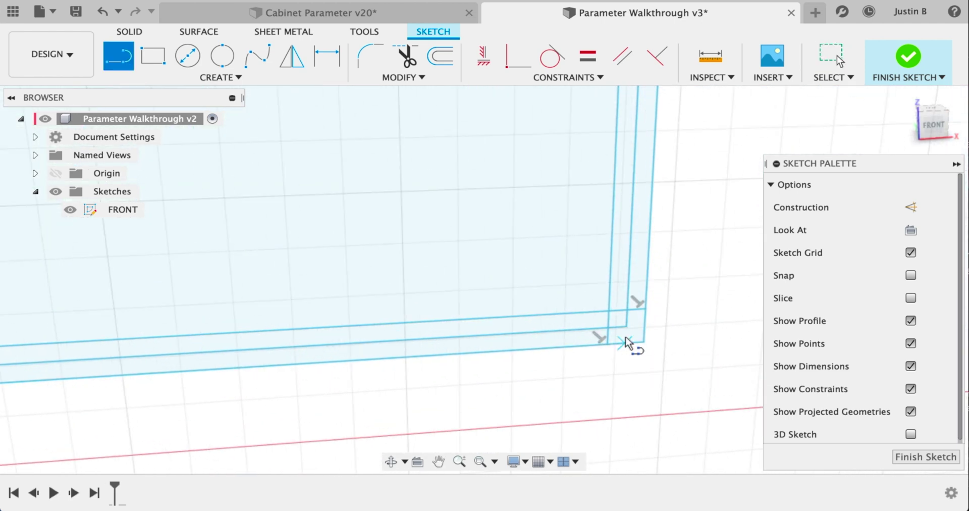
scroll(631, 354, down, 8)
scroll(623, 172, up, 8)
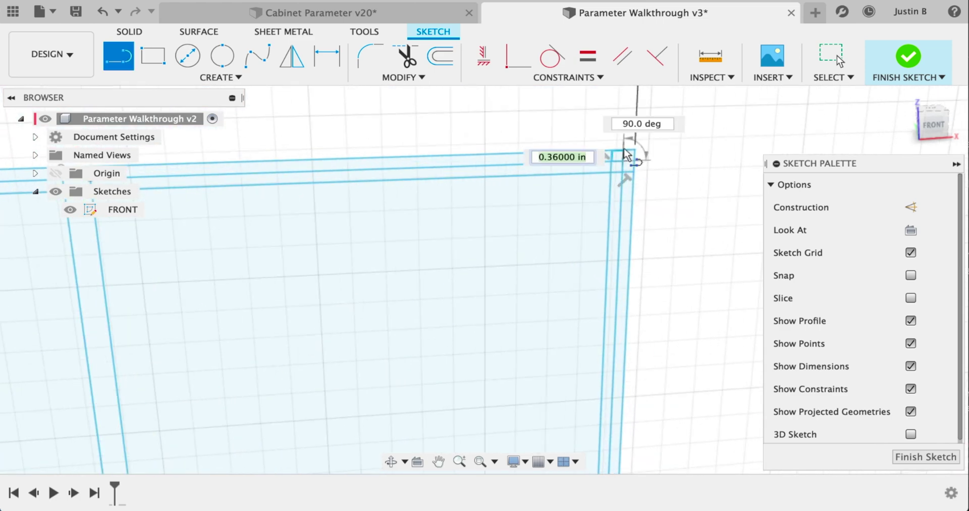
click(641, 162)
scroll(642, 169, down, 6)
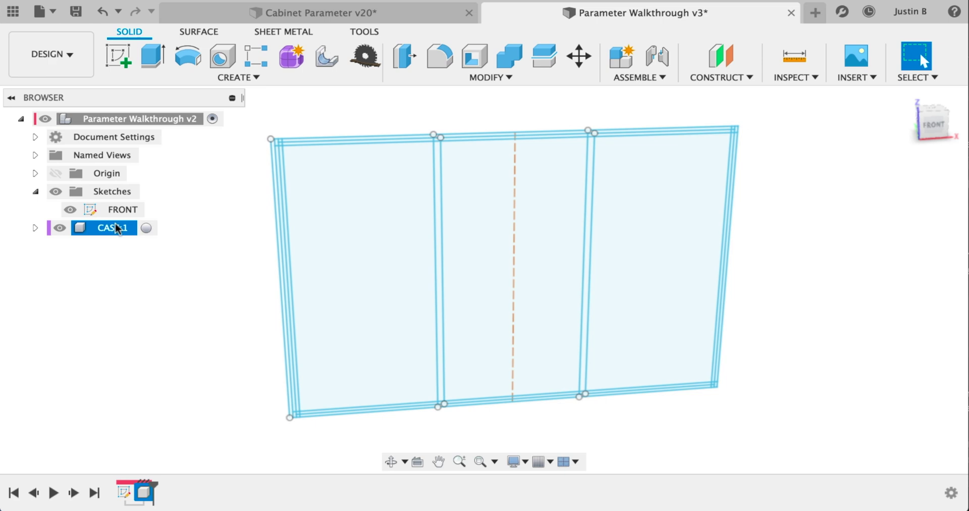
- Extrude the four FRONT profiles forming the left side panel by depth*1in as a new body in CASE
key(e)
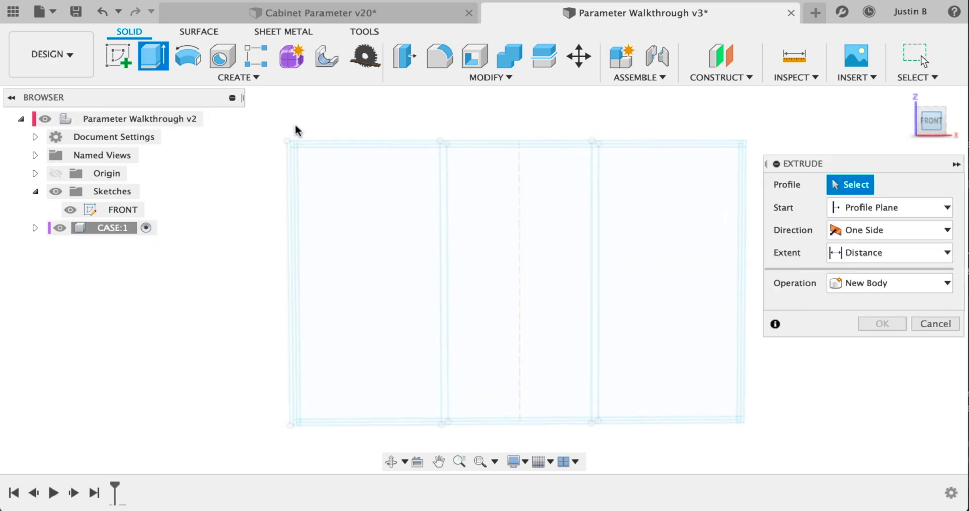
scroll(283, 136, up, 5)
click(292, 164)
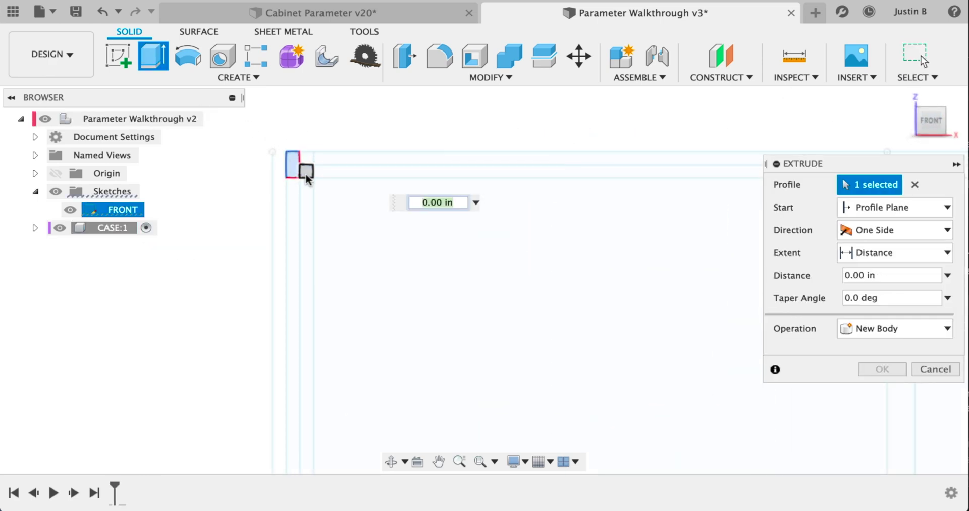
click(301, 185)
click(304, 175)
click(303, 196)
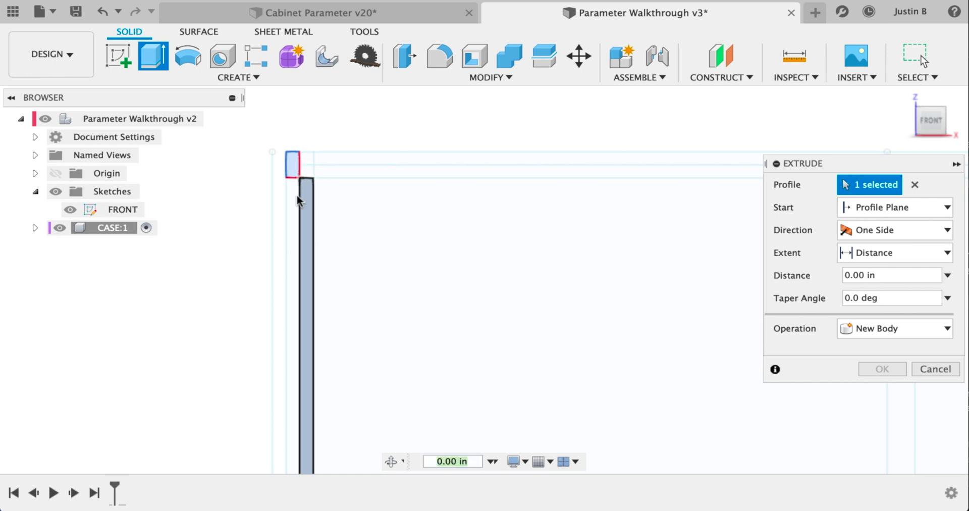
click(297, 194)
scroll(334, 155, down, 4)
scroll(336, 157, down, 3)
scroll(333, 454, up, 5)
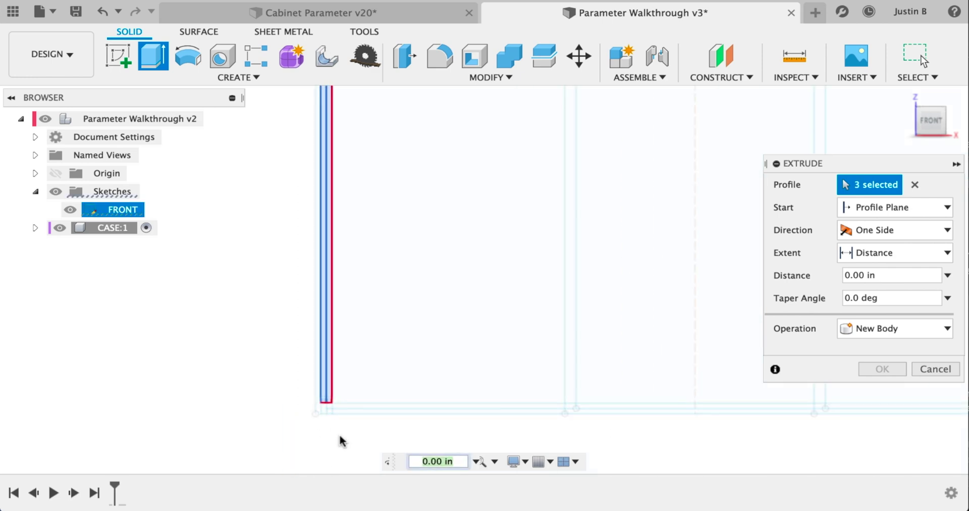
click(306, 391)
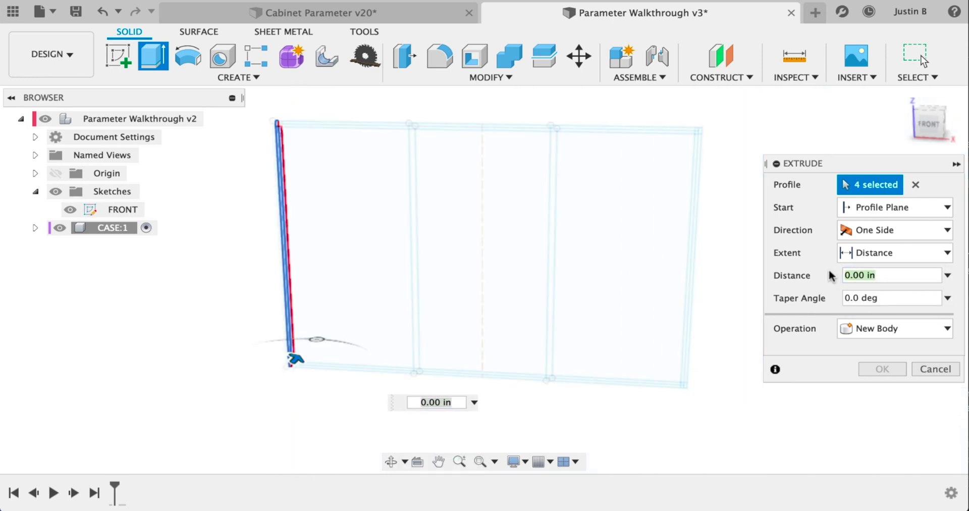
text(de)
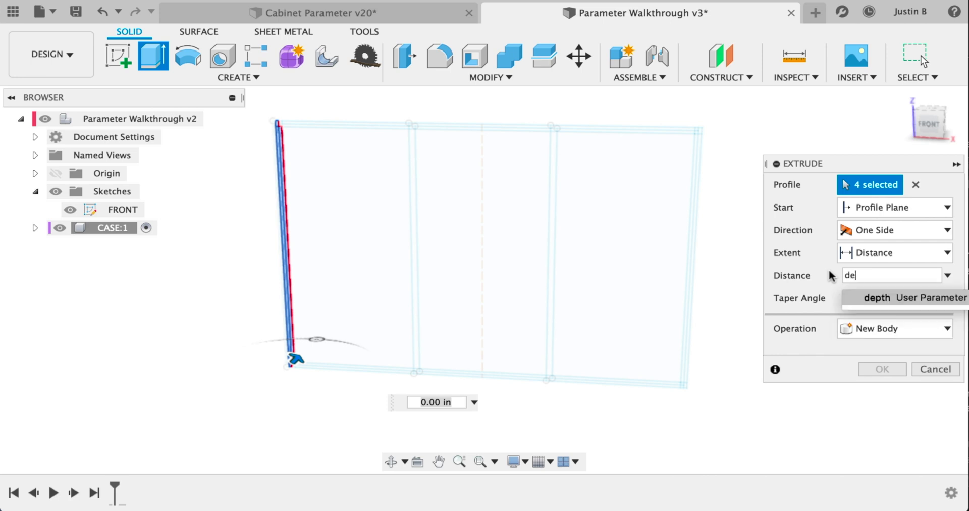
text(pth*1in)
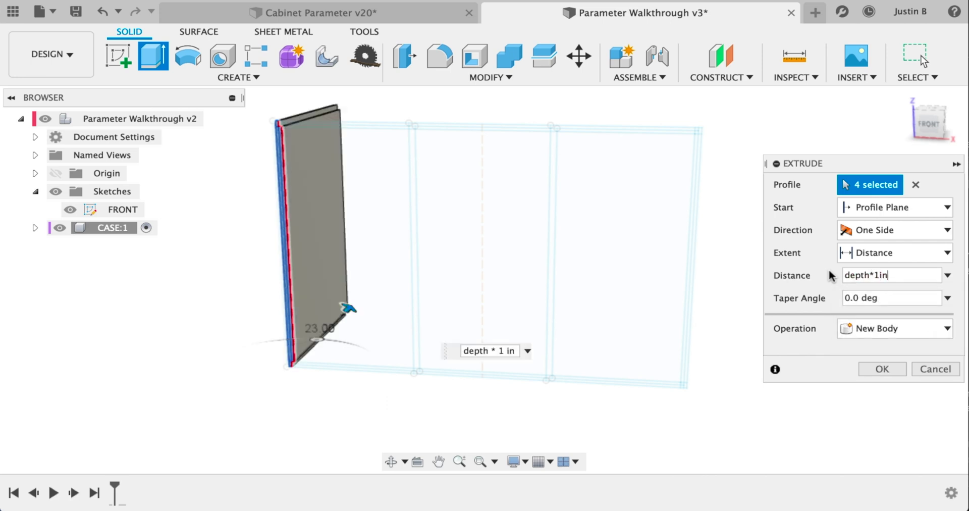
click(883, 368)
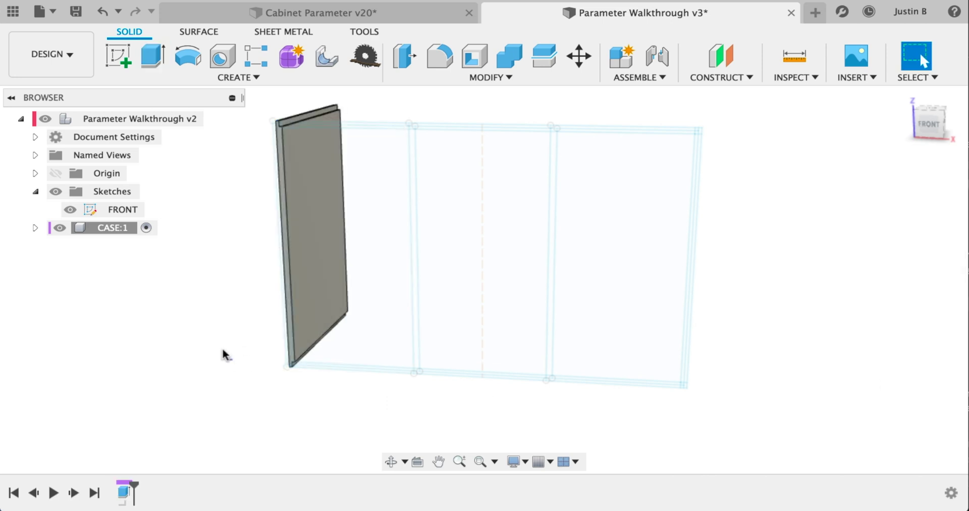
- Activate the top-level component and create a plane offset -(width/2)*1in from the left side panel's outer face
click(212, 118)
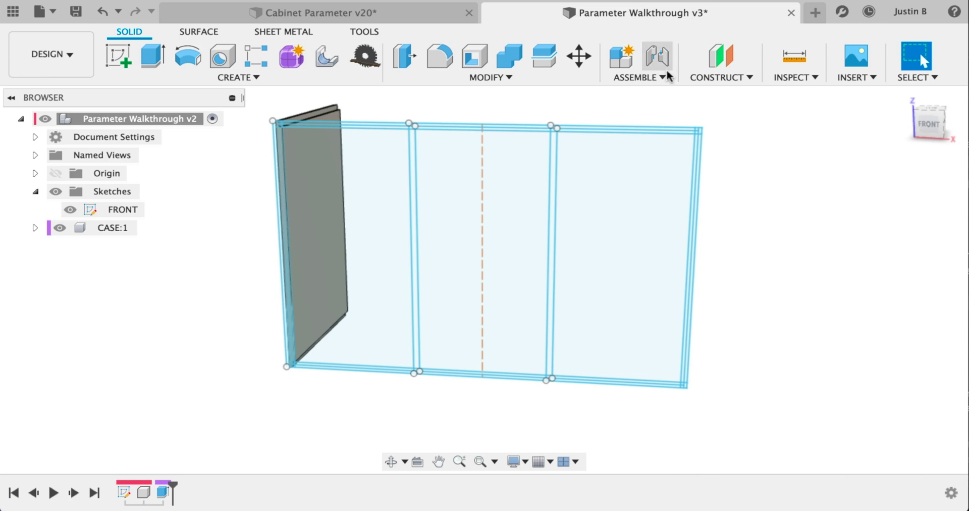
click(709, 77)
click(691, 93)
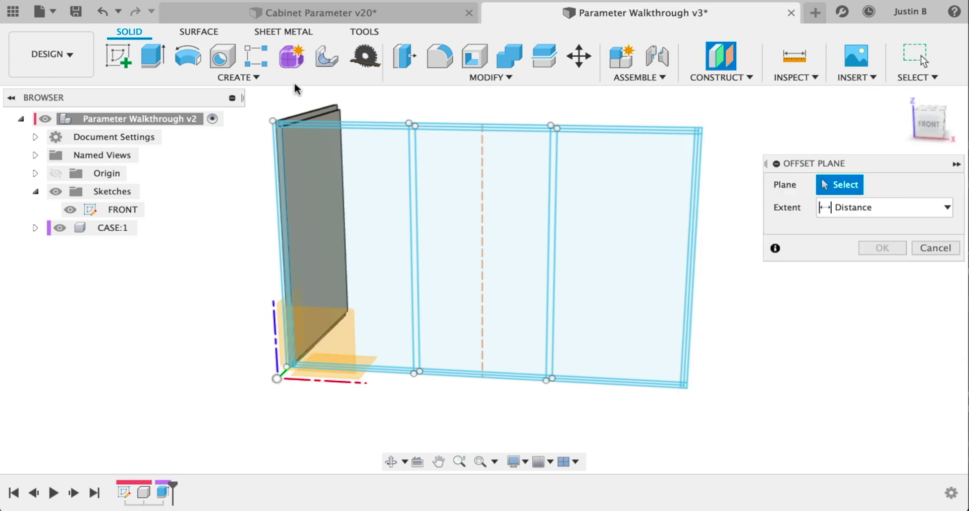
shift+middle_drag(245, 290, 295, 228)
click(312, 236)
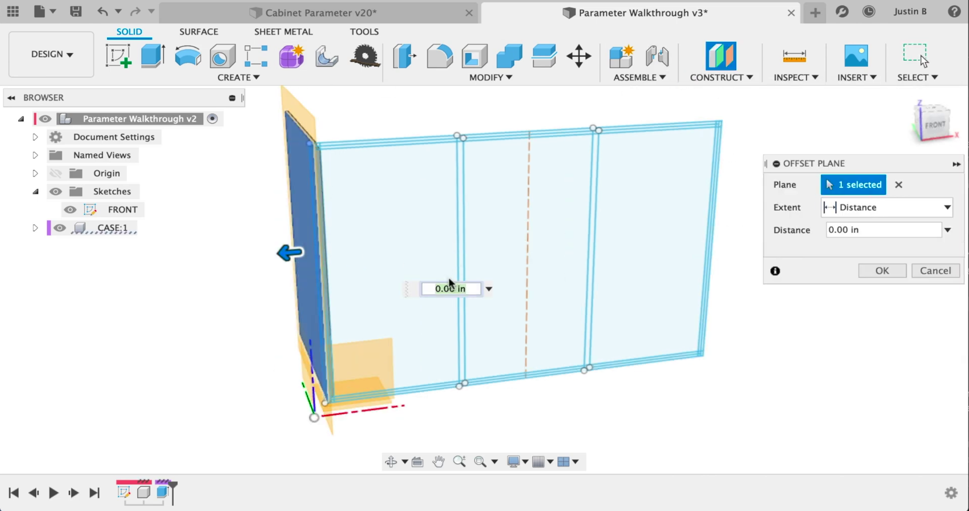
text(width/2)
key(Return)
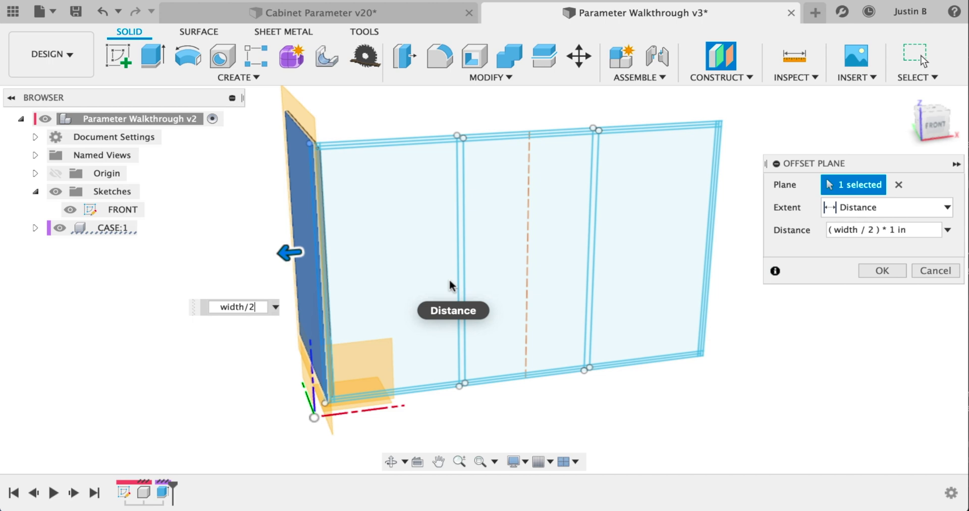
click(829, 230)
text(-()
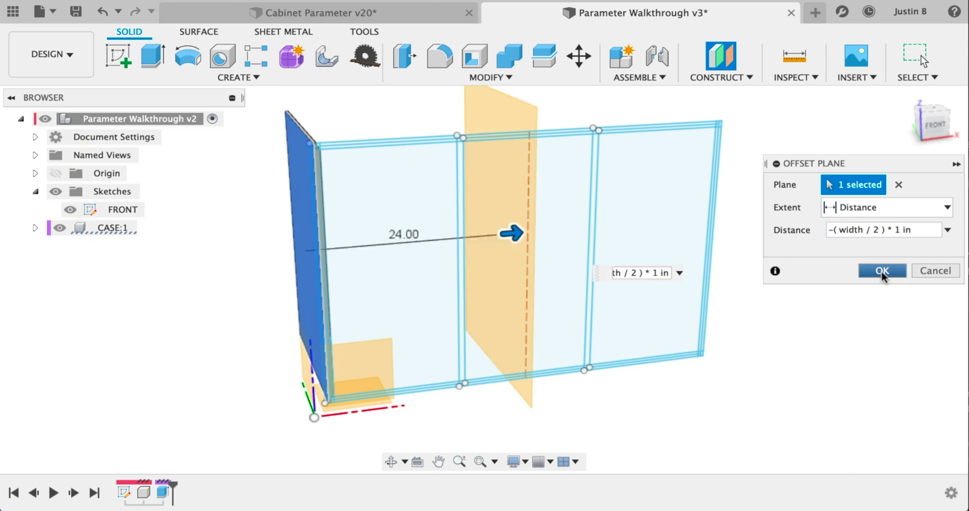
click(882, 271)
- Rename the new construction plane MID and make the CASE component active again
shift+middle_drag(243, 318, 98, 259)
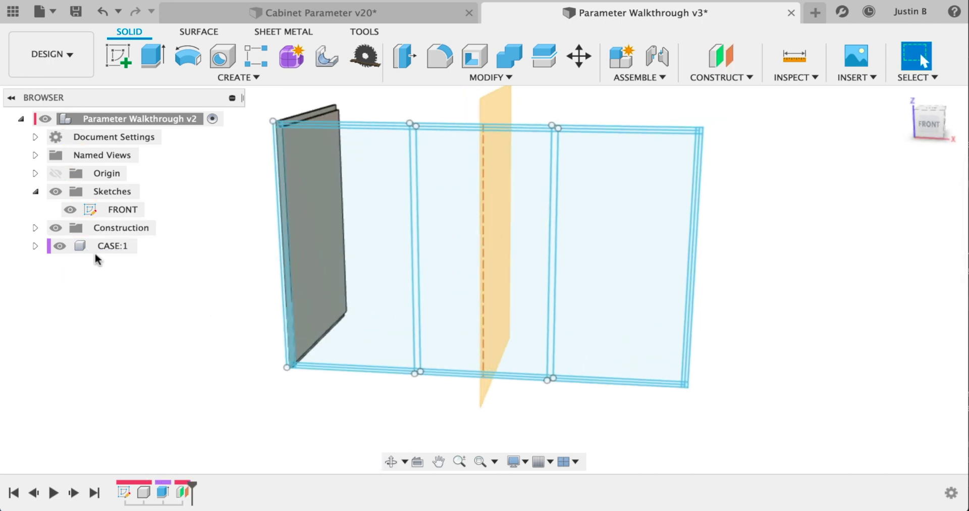
double_click(126, 247)
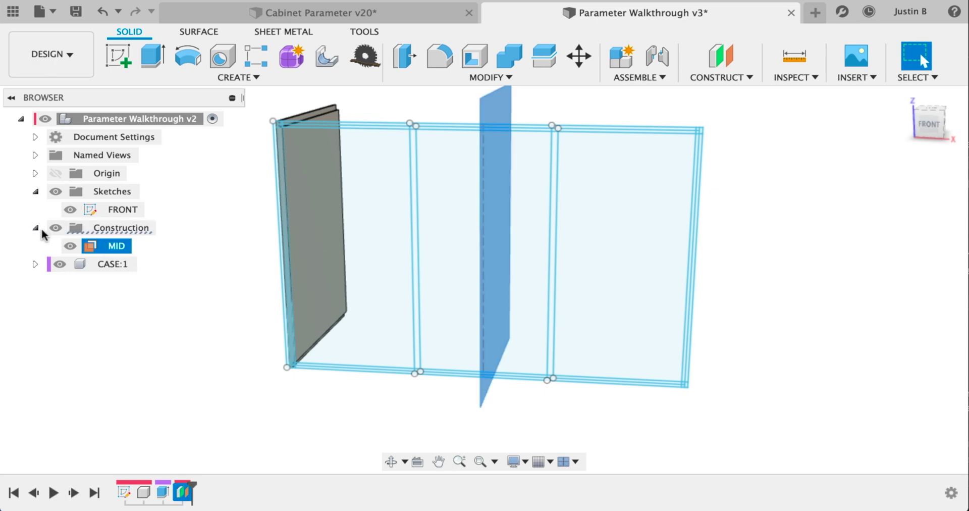
click(101, 266)
click(146, 264)
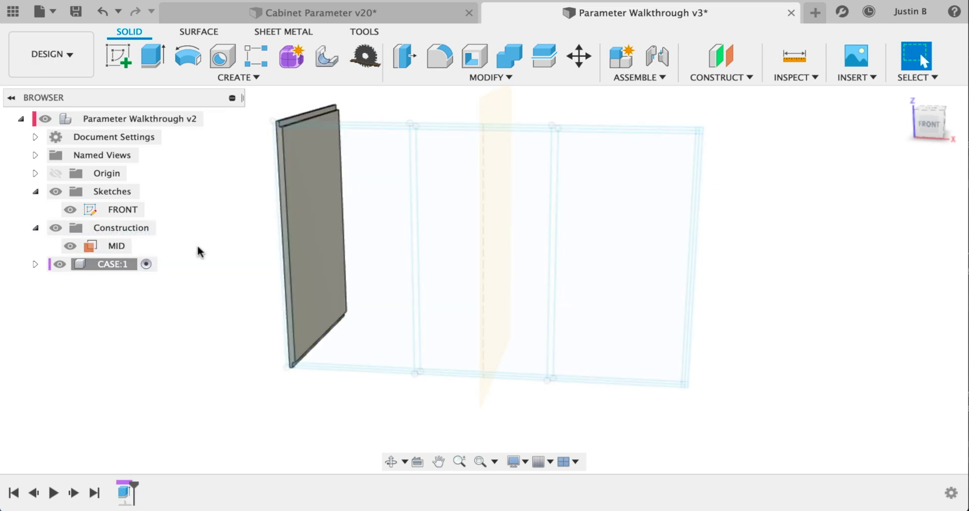
- Start an extrusion and choose the bottom panel's profiles from its left end rabbet through the first bay and divider
click(149, 66)
scroll(316, 359, up, 5)
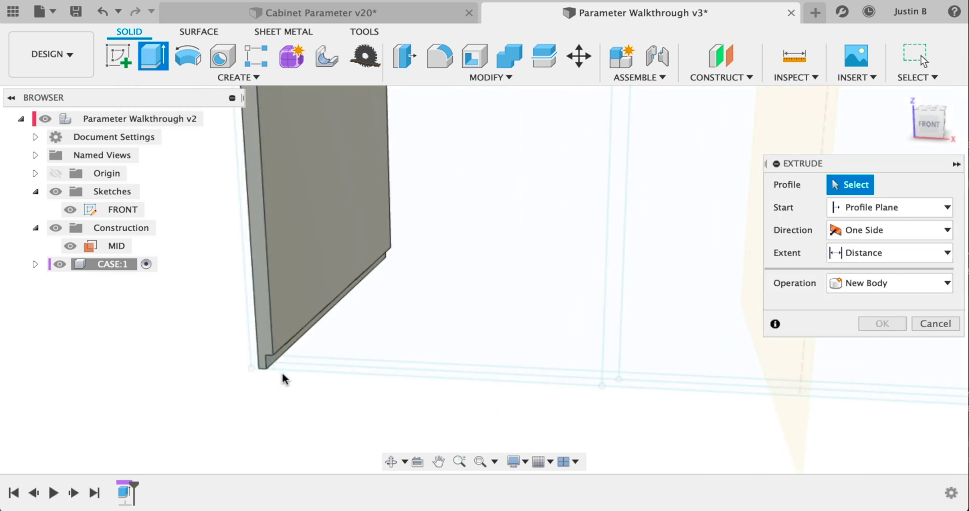
drag(927, 129, 937, 132)
click(258, 373)
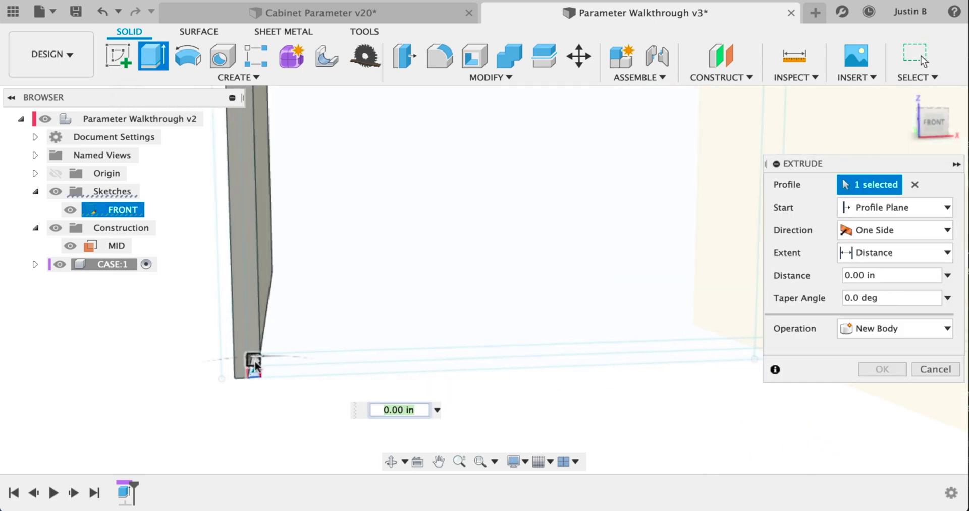
click(257, 362)
click(275, 362)
click(284, 369)
scroll(284, 374, down, 2)
click(591, 353)
click(606, 358)
middle_drag(629, 387, 353, 373)
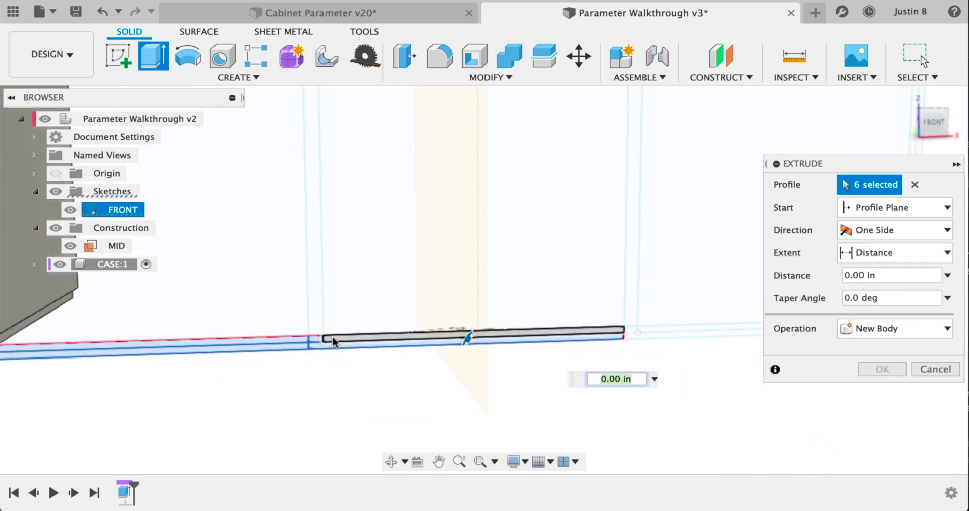
- Add the bottom panel's remaining profiles across the middle and right bays up to its right end rabbet
click(331, 339)
middle_drag(604, 329, 331, 355)
click(511, 344)
click(525, 331)
scroll(518, 357, down, 2)
scroll(583, 331, up, 2)
click(582, 333)
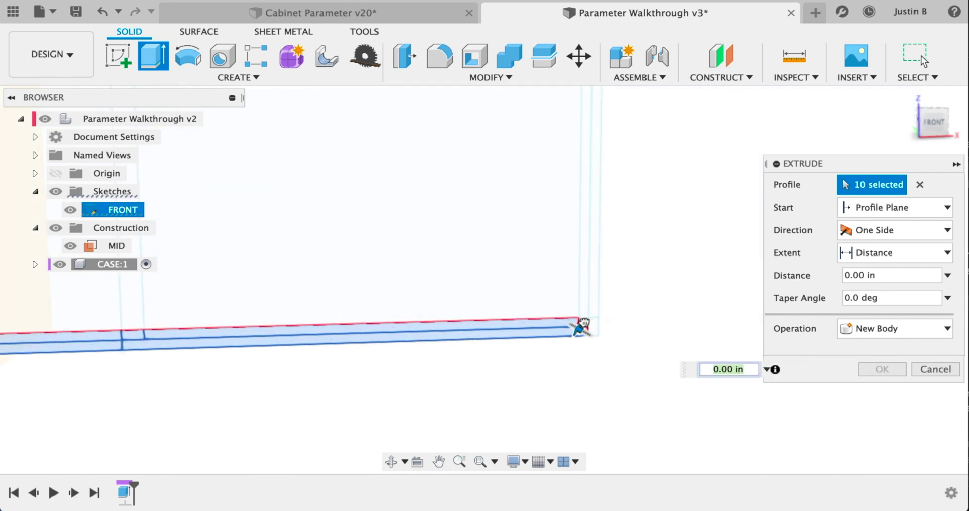
scroll(581, 328, up, 1)
click(588, 327)
- Set the bottom panel's extrusion distance to depth*1in and its operation to New Body
click(898, 275)
text(DEPTH)
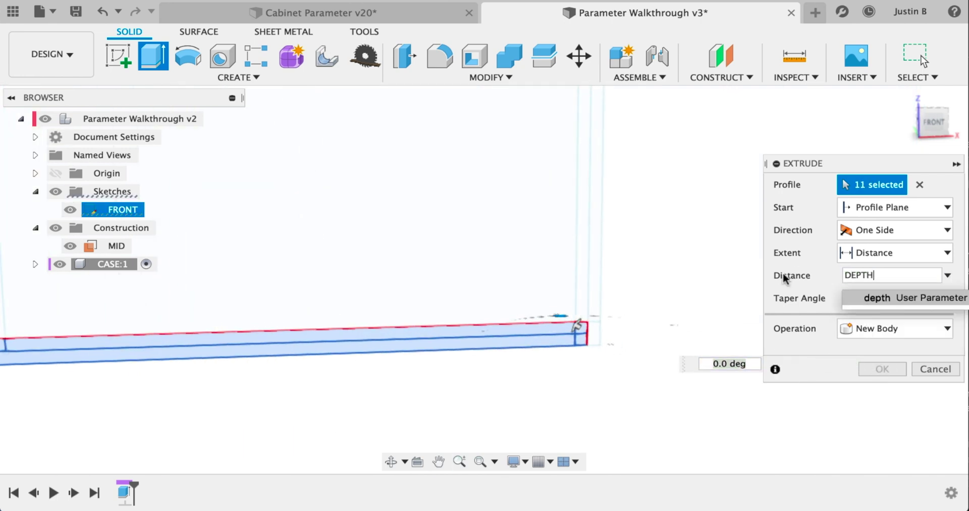
key(Return)
text(*1in)
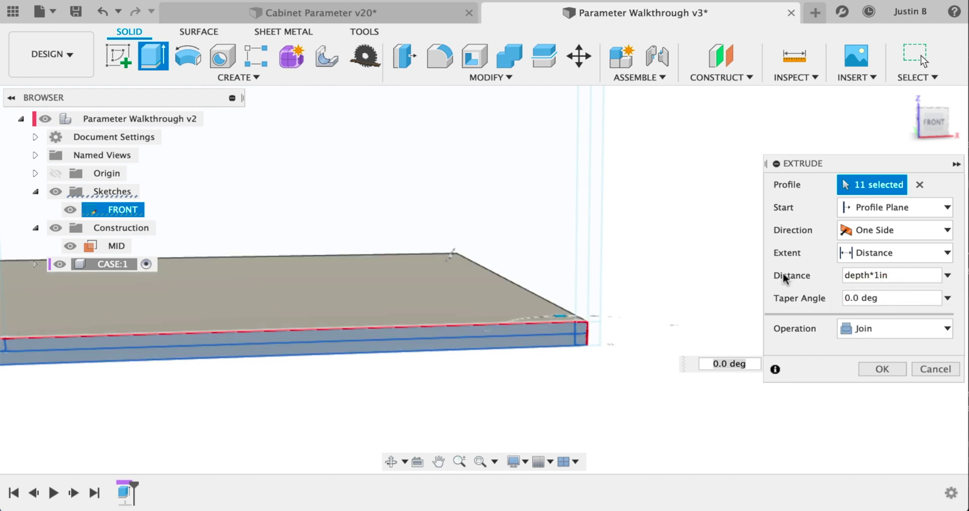
click(867, 333)
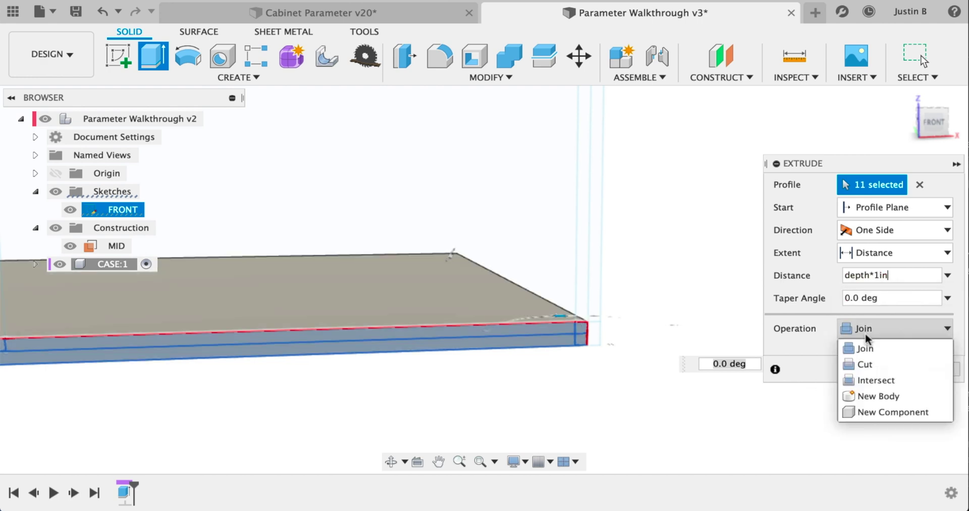
click(878, 396)
- Edit the bottom panel's extrusion to include the missed profile at the first bay divider
scroll(666, 309, down, 5)
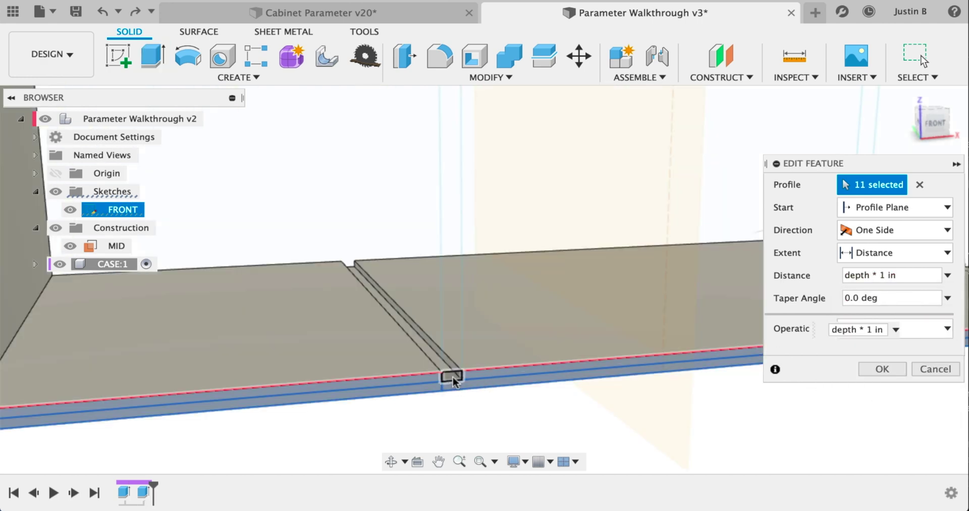
click(448, 377)
click(879, 368)
scroll(394, 399, down, 3)
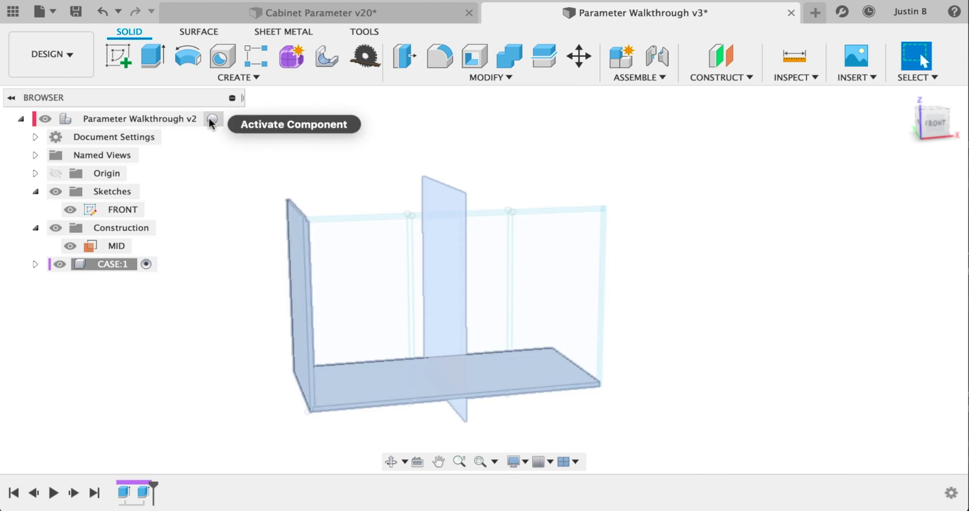
- Activate the top-level component and create a new component named DIVIDERS under it
click(212, 119)
right_click(182, 122)
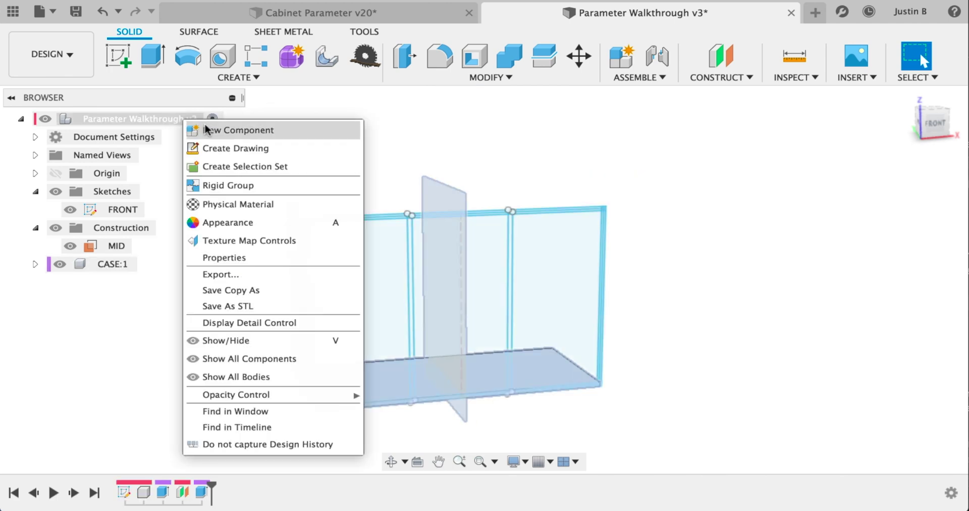
click(190, 127)
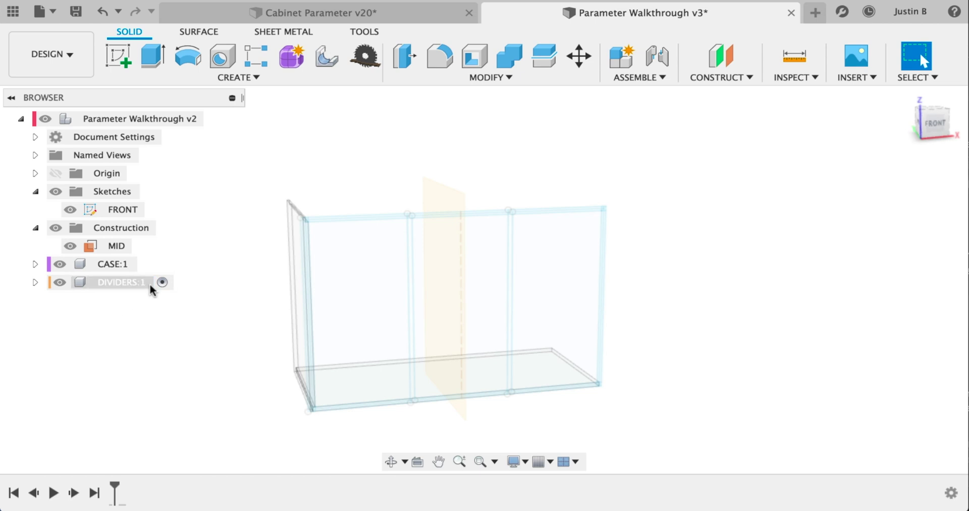
- Start an extrusion and select the first divider's three FRONT sketch profiles, including its small end profiles in the top and bottom panels
click(153, 56)
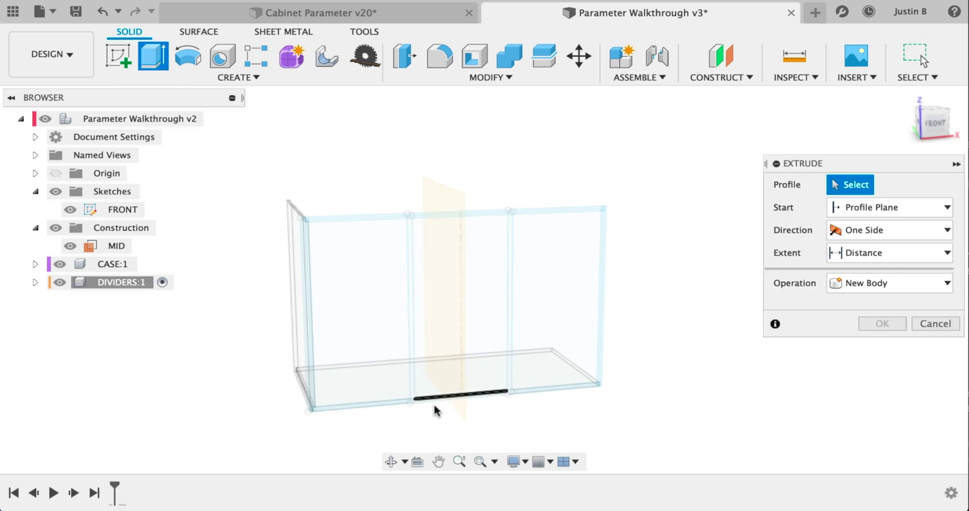
scroll(404, 409, up, 5)
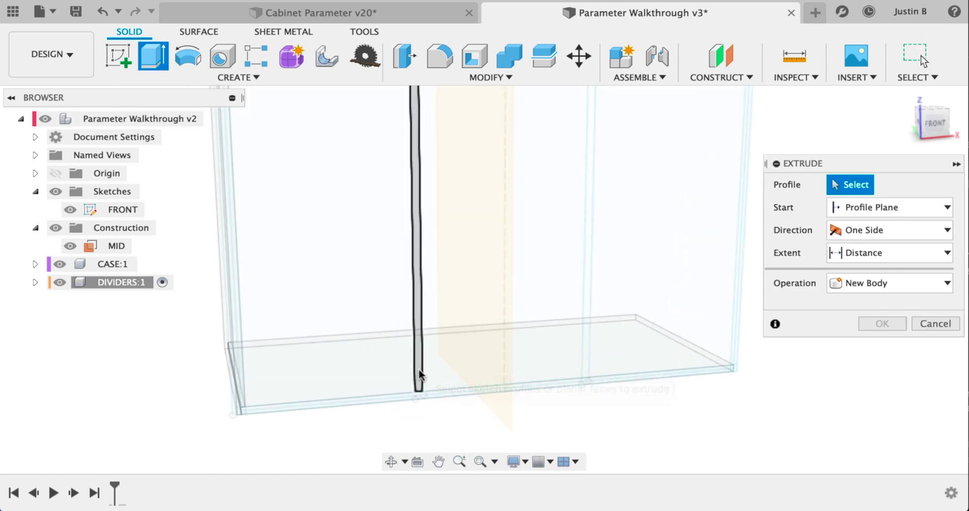
click(419, 369)
scroll(419, 369, down, 3)
scroll(411, 185, up, 4)
scroll(412, 187, up, 2)
click(420, 207)
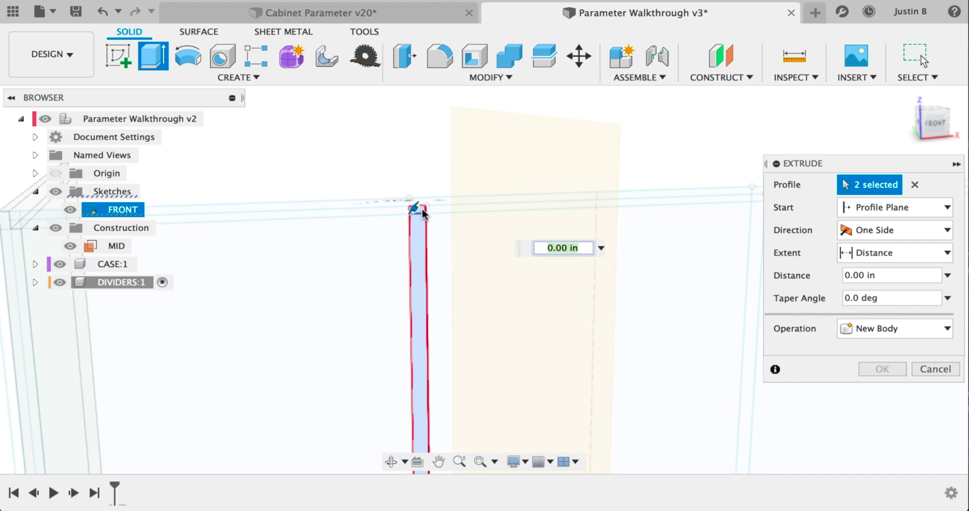
scroll(424, 212, down, 4)
scroll(461, 340, up, 3)
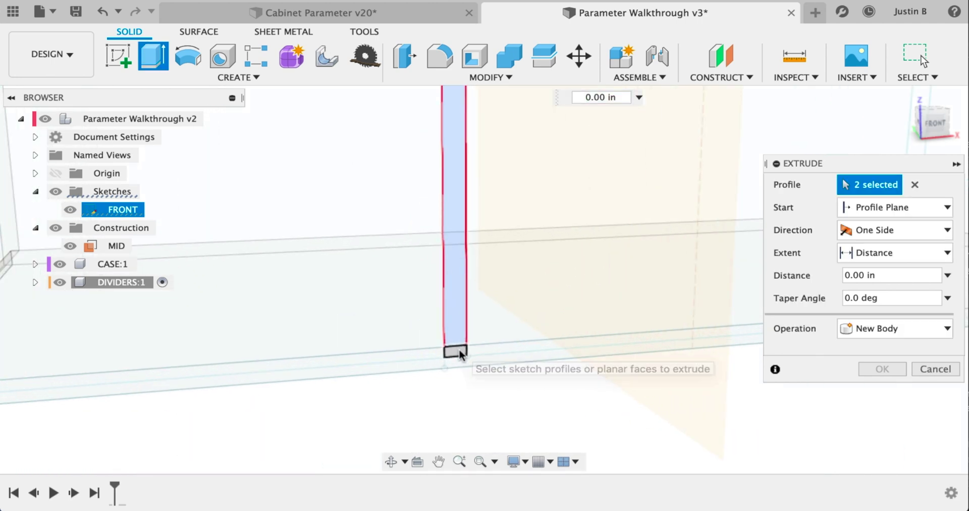
click(586, 344)
scroll(663, 311, down, 2)
- Set the first divider's extrusion distance to depth*1in and create it as a new body
click(863, 275)
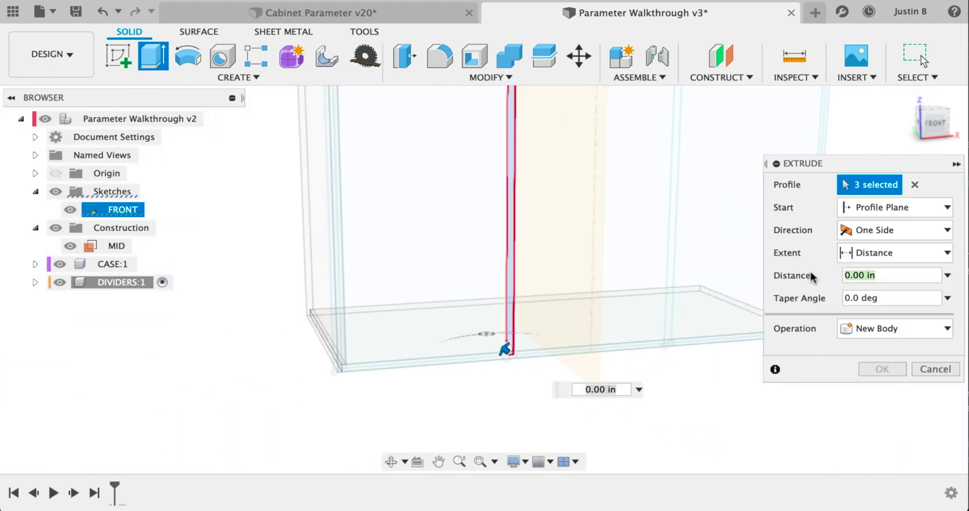
text(DE)
key(Return)
key(BackSpace)
text(*1IN)
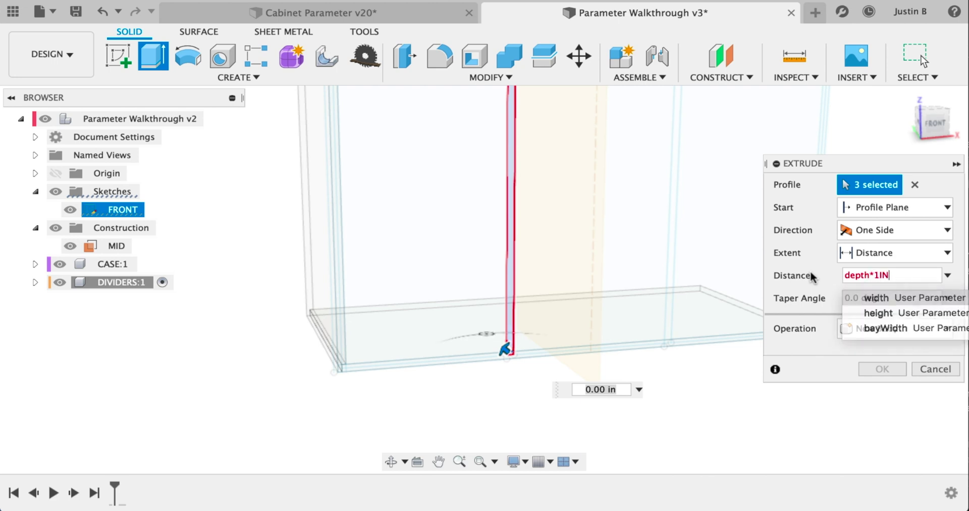
click(882, 369)
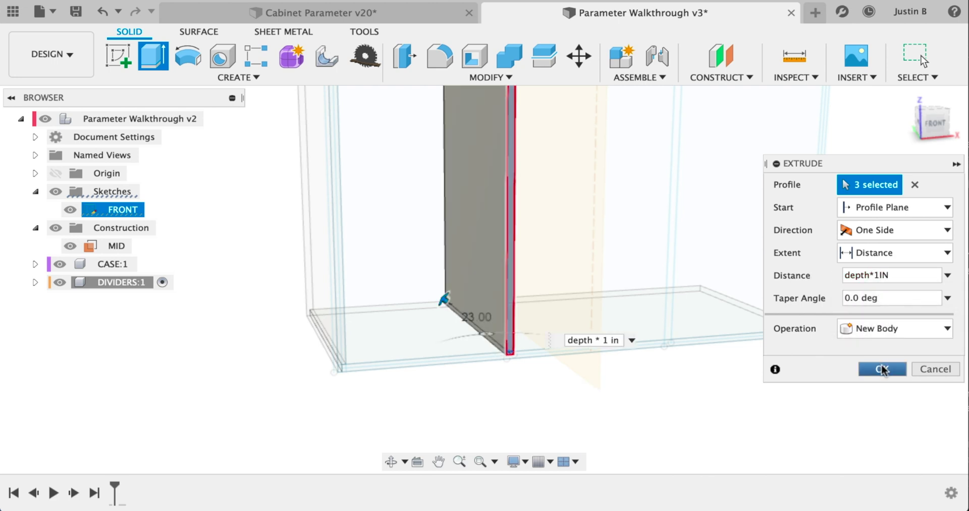
- Activate the top-level component, hide the sketches, and cut the divider out of the bottom panel with Combine, keeping the tool body
scroll(573, 337, down, 3)
middle_drag(578, 260, 518, 284)
click(212, 118)
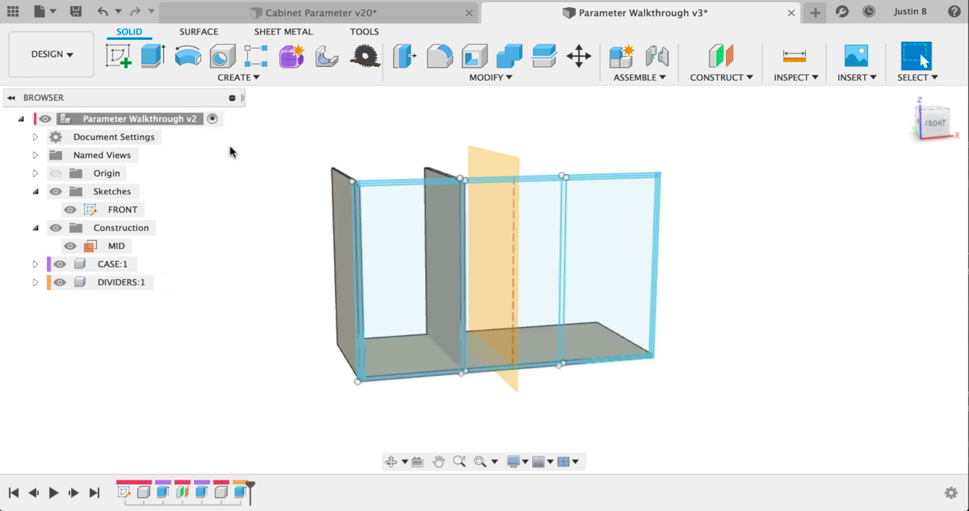
click(444, 78)
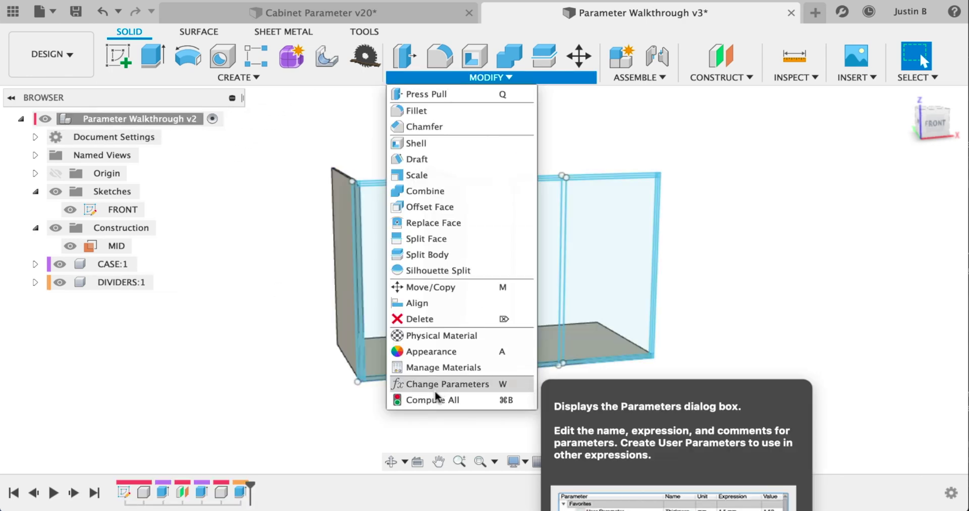
click(424, 192)
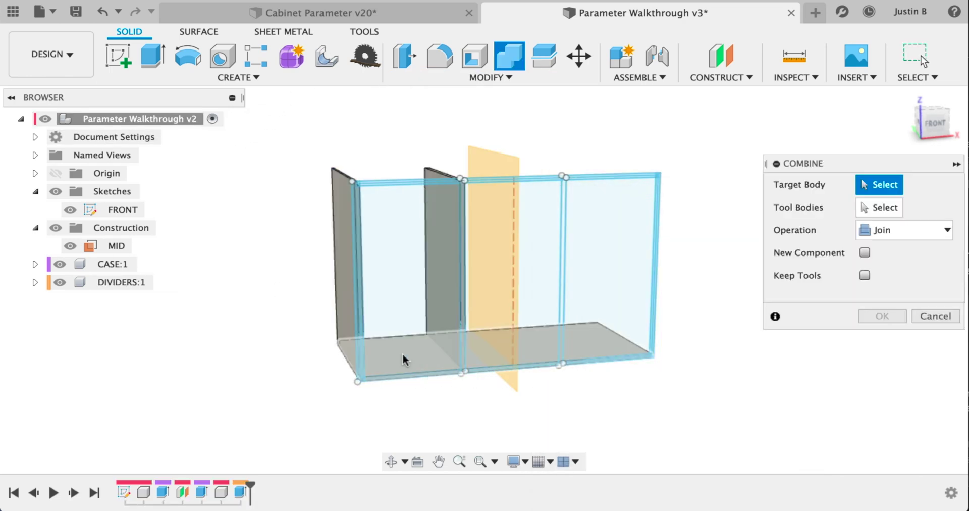
click(56, 192)
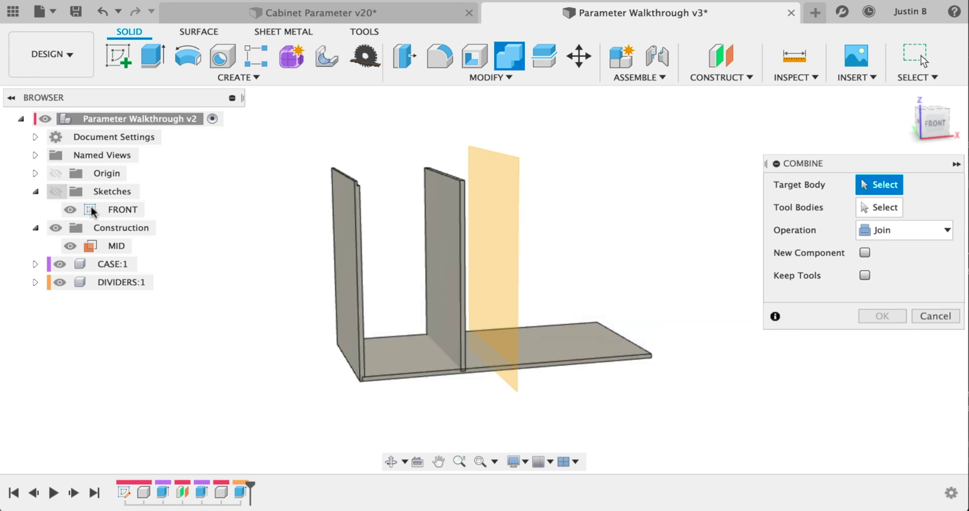
click(427, 364)
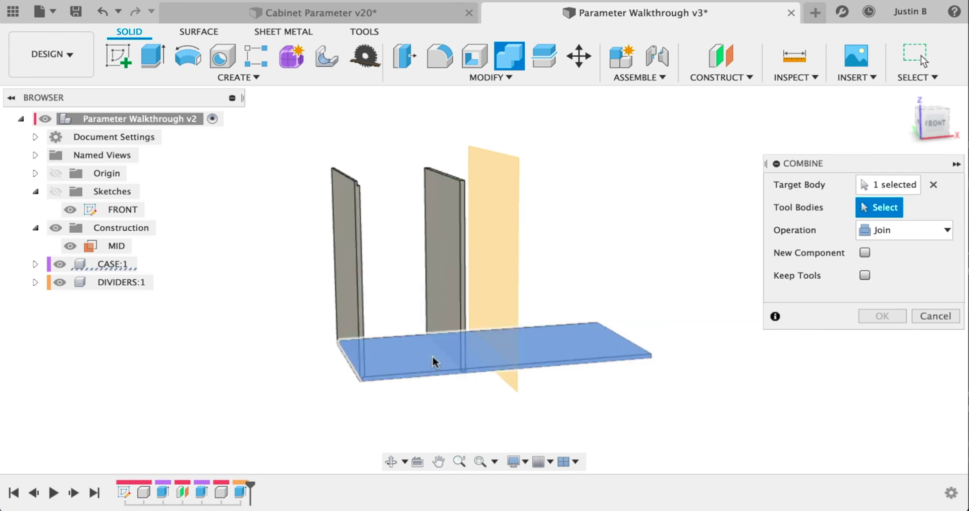
click(452, 231)
click(878, 233)
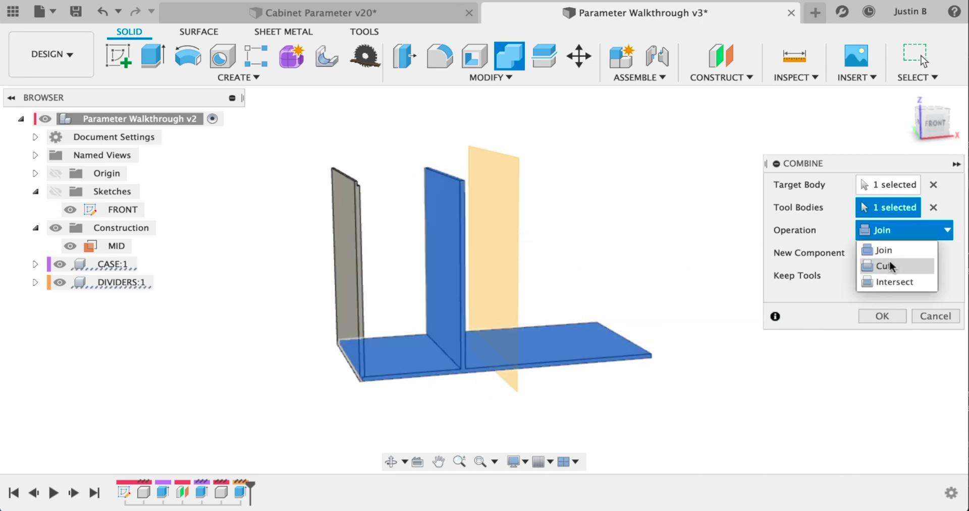
click(890, 266)
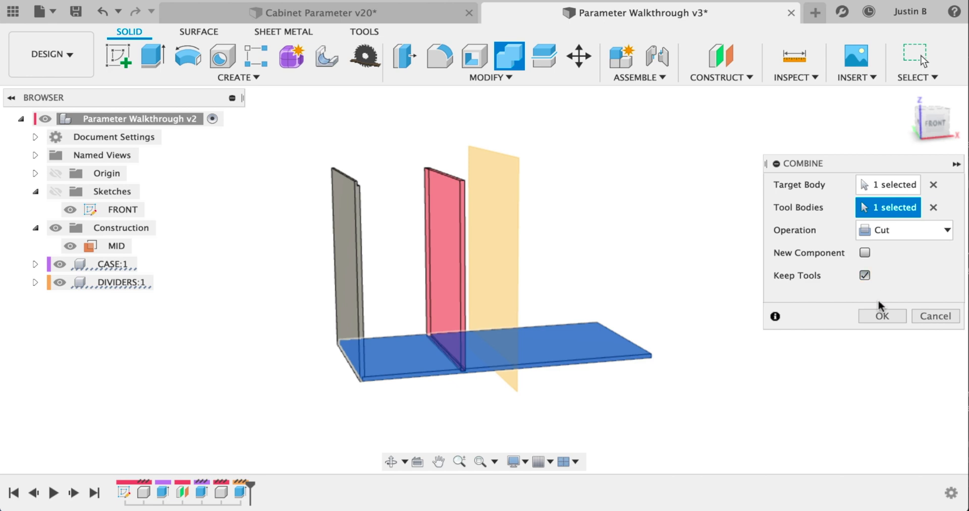
click(883, 317)
- Hide the divider body to expose the dado cut in the bottom panel
scroll(444, 379, up, 5)
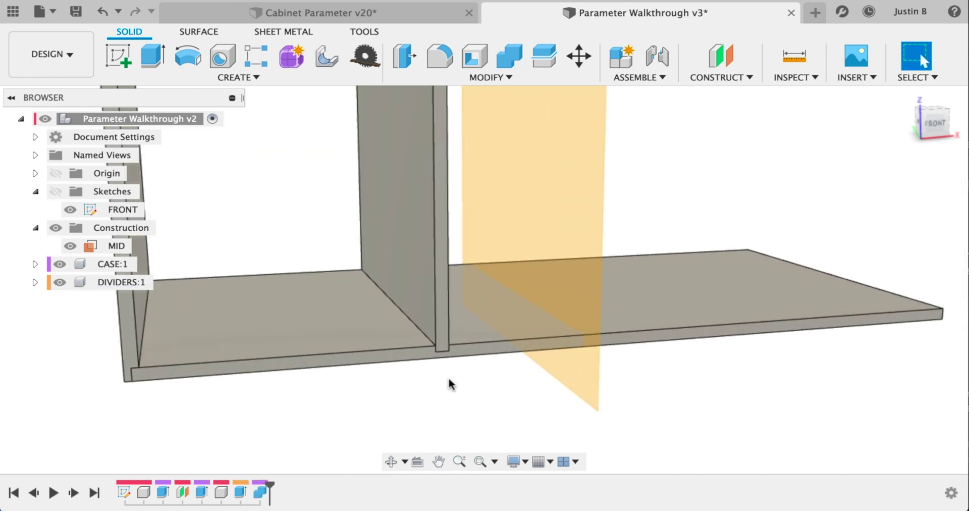
click(380, 206)
key(v)
click(460, 413)
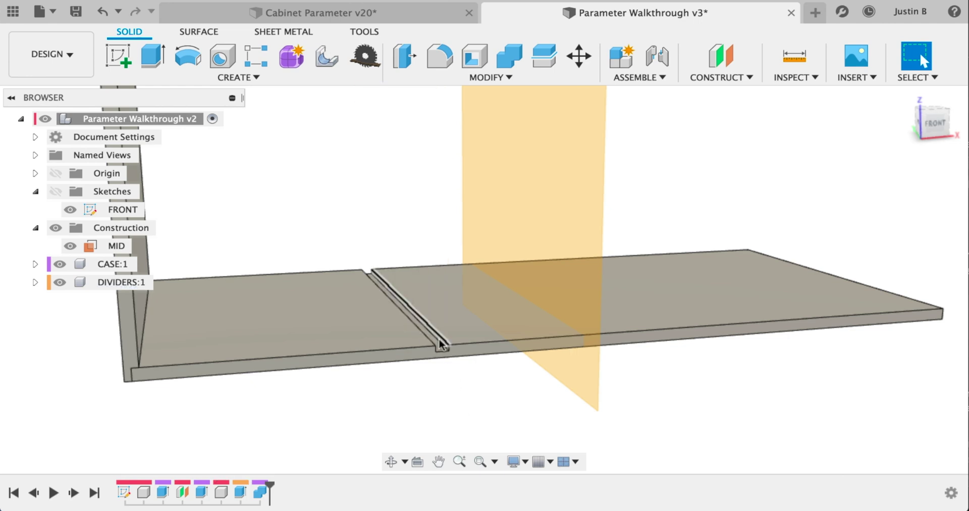
- Start a rectangular feature pattern of the dado cut along the bottom panel's front edge, using the Spacing distance type
click(257, 81)
mouse_move(226, 388)
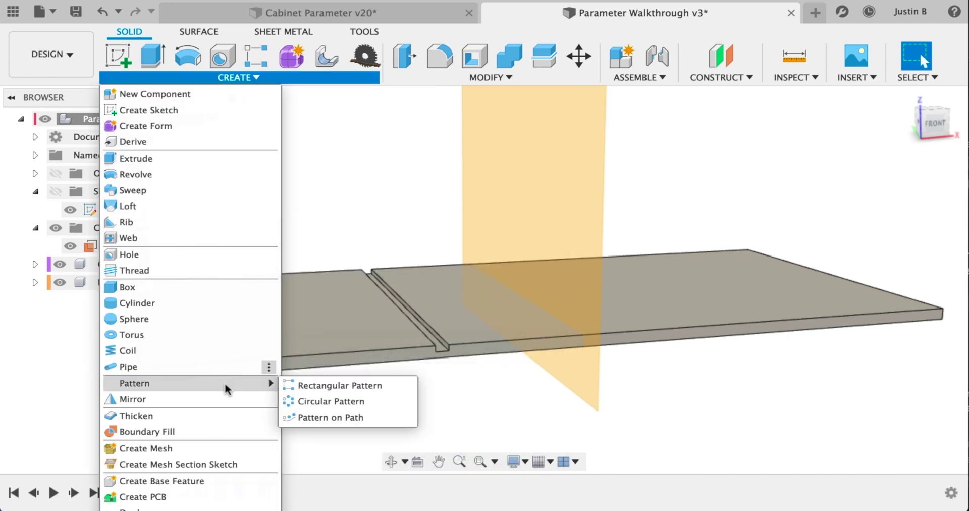
click(328, 386)
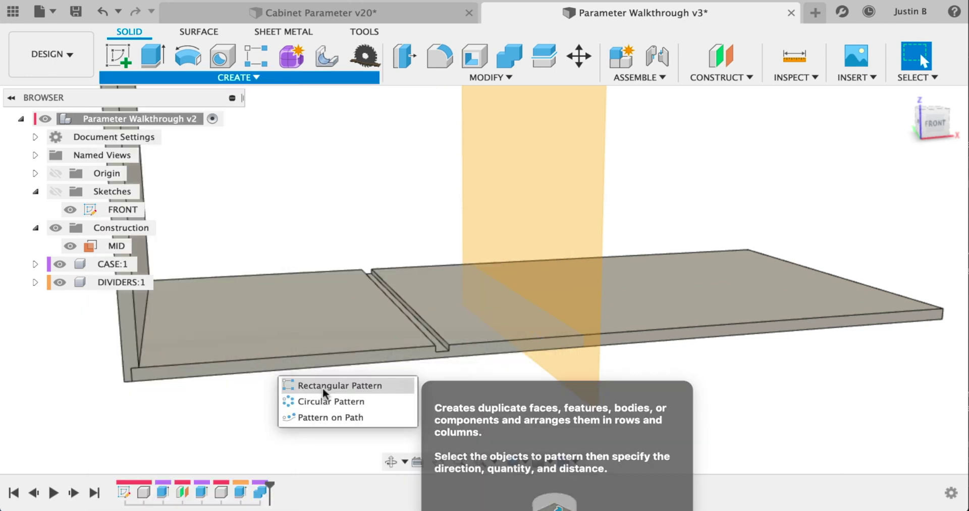
click(903, 185)
click(886, 237)
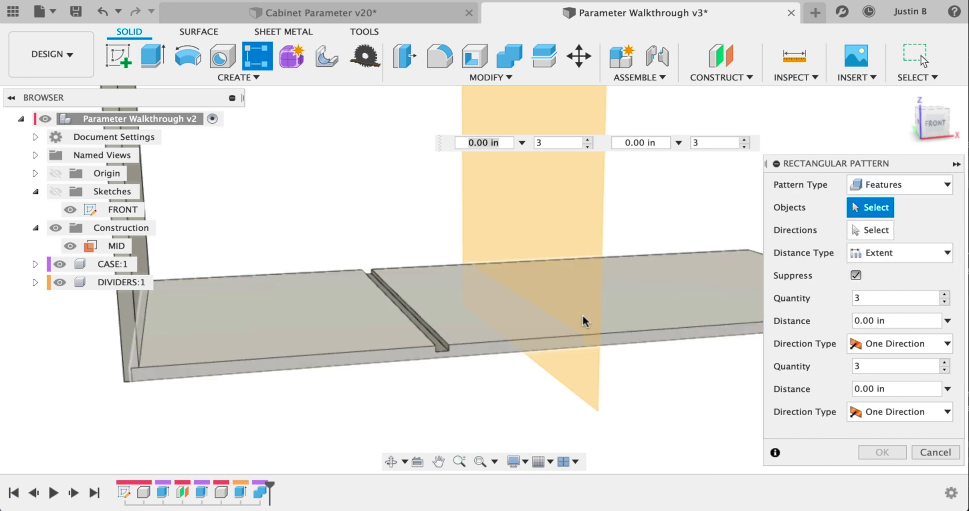
click(442, 349)
click(878, 230)
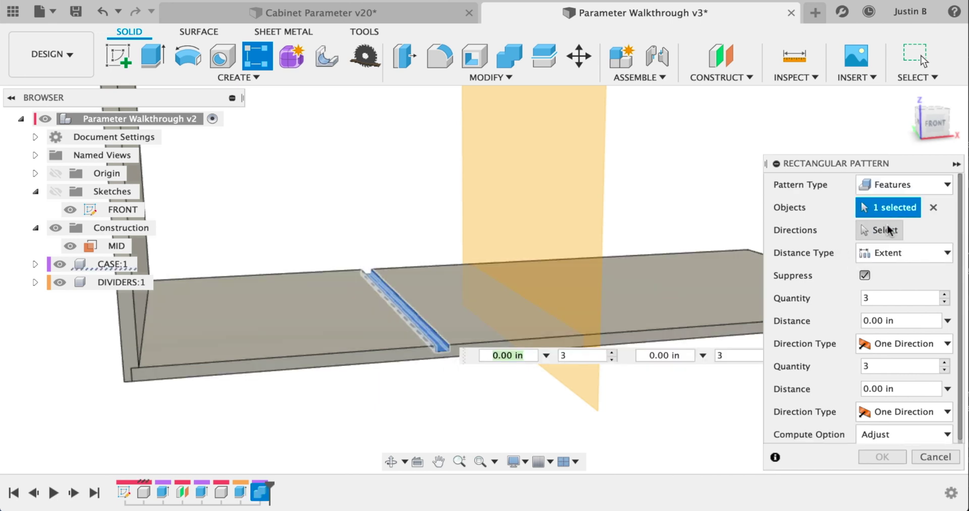
click(402, 364)
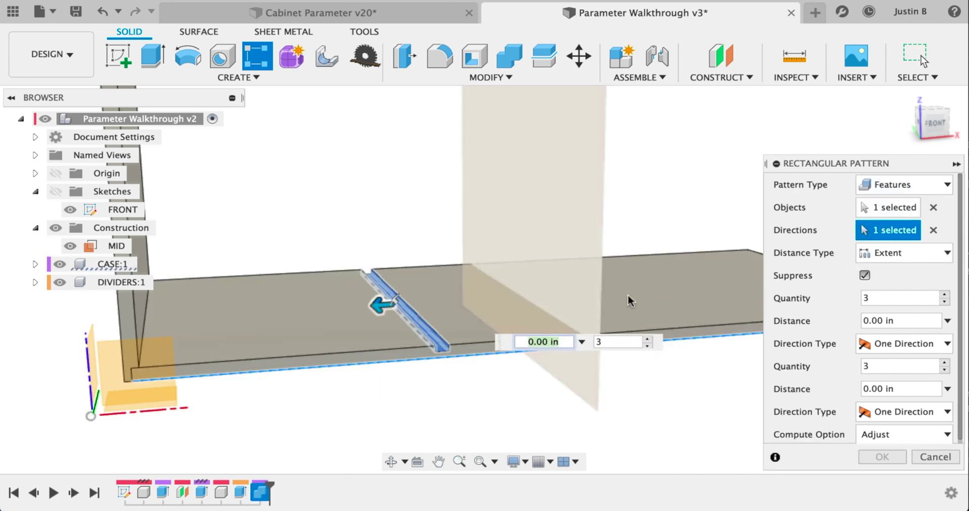
click(902, 254)
click(892, 288)
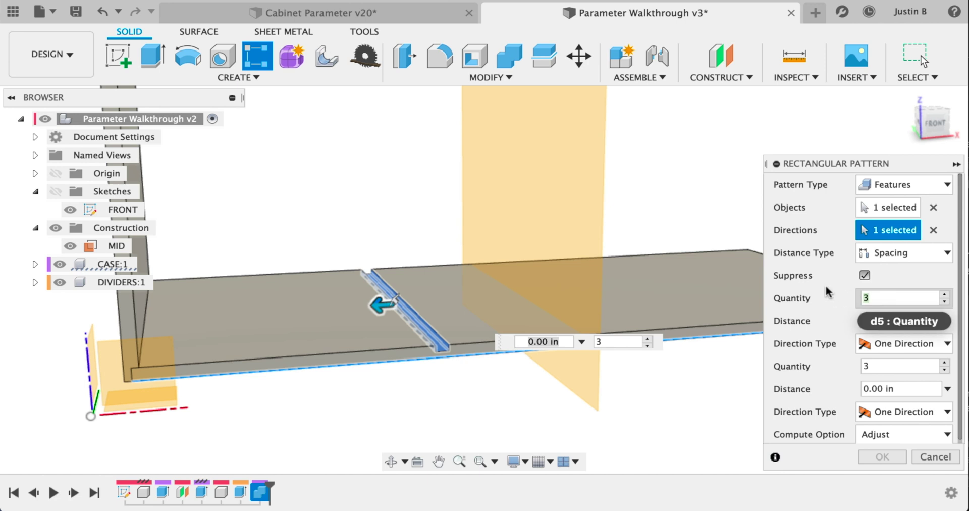
- Set the dado pattern's quantity to bays-1 and distance to -bayWidth*1in, with a second-direction quantity of 1
text(bays-1)
click(918, 320)
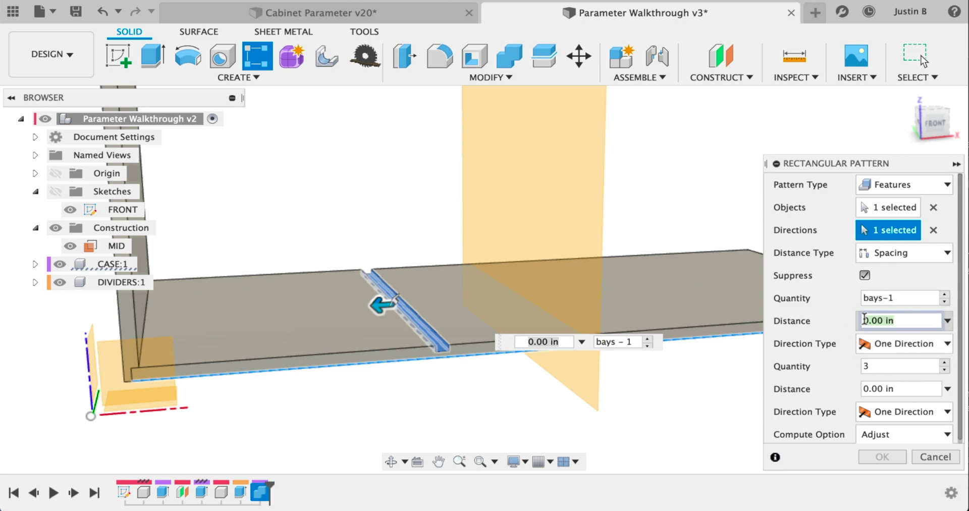
middle_drag(739, 333, 596, 334)
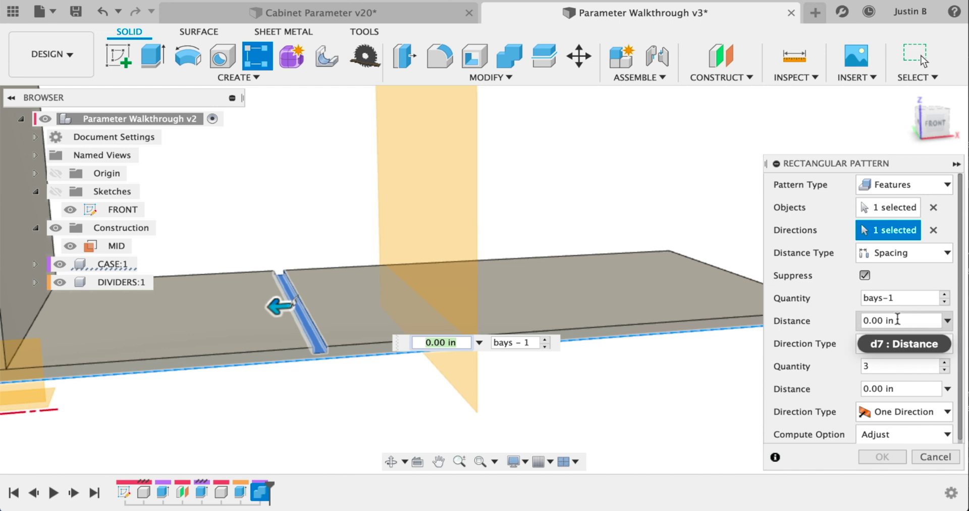
click(865, 321)
text(bayWidth)
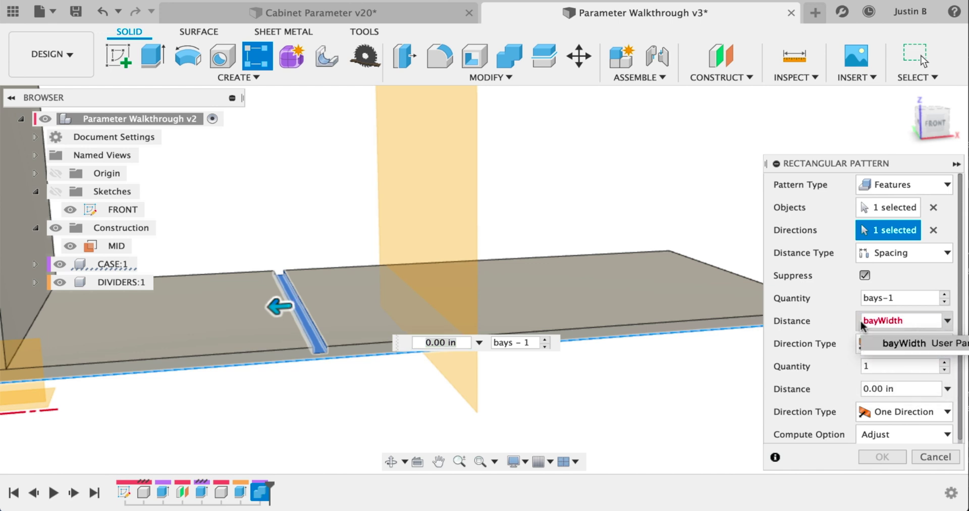
text(*1in)
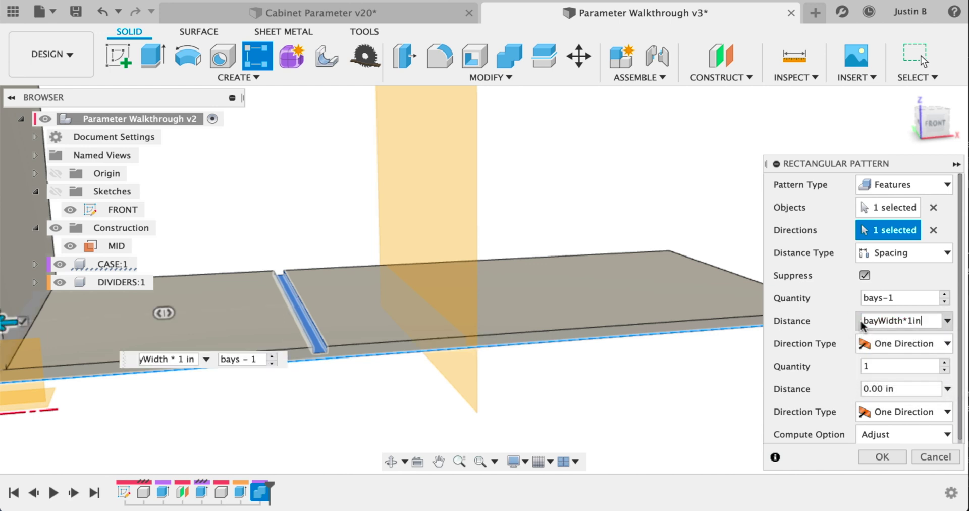
text(-)
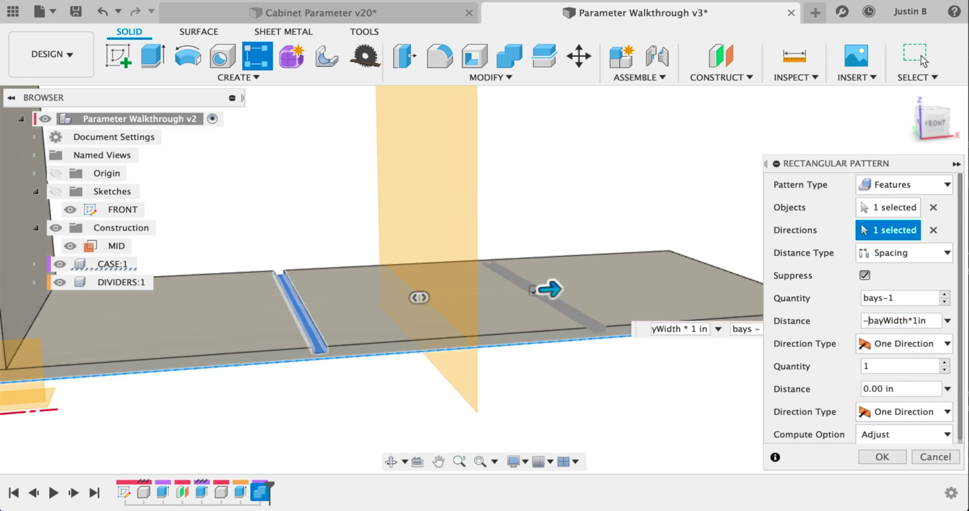
- Set the dado pattern's compute option to Optimized and create the pattern
click(889, 434)
click(894, 455)
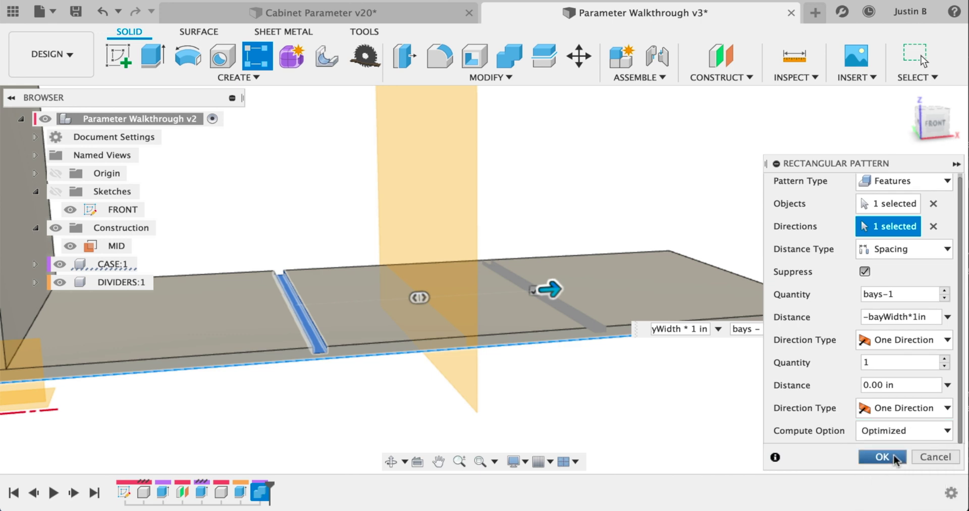
click(879, 456)
- Create a construction plane offset from the bottom panel's underside at a distance of -(height / 2) * 1 in
scroll(779, 377, down, 4)
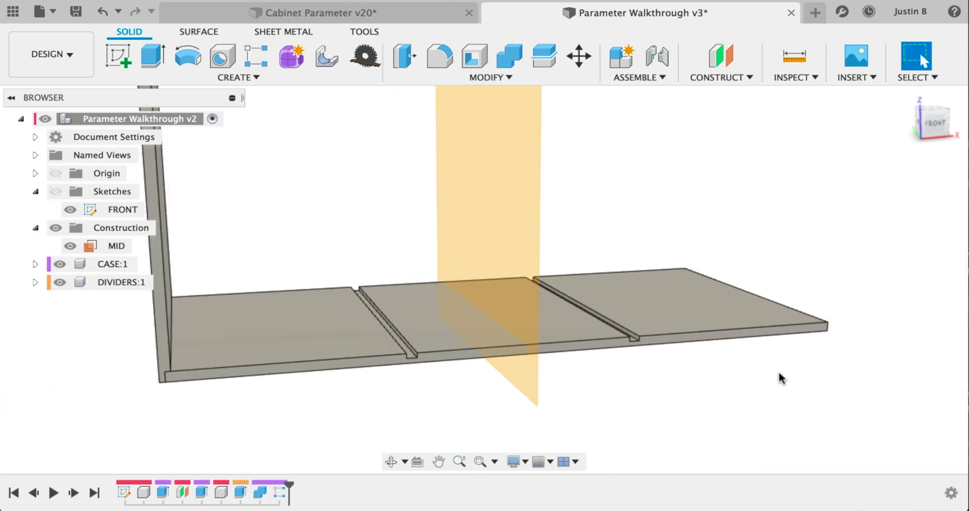
scroll(764, 369, down, 1)
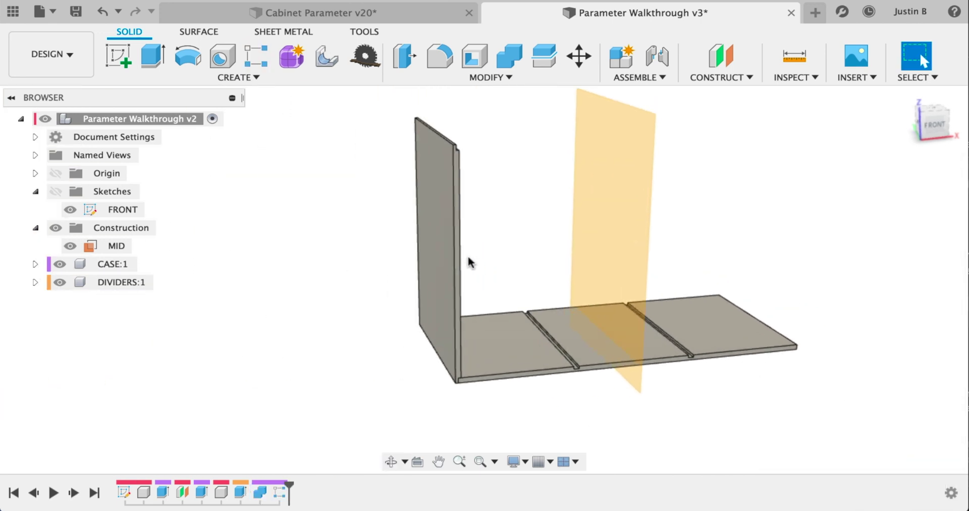
click(721, 57)
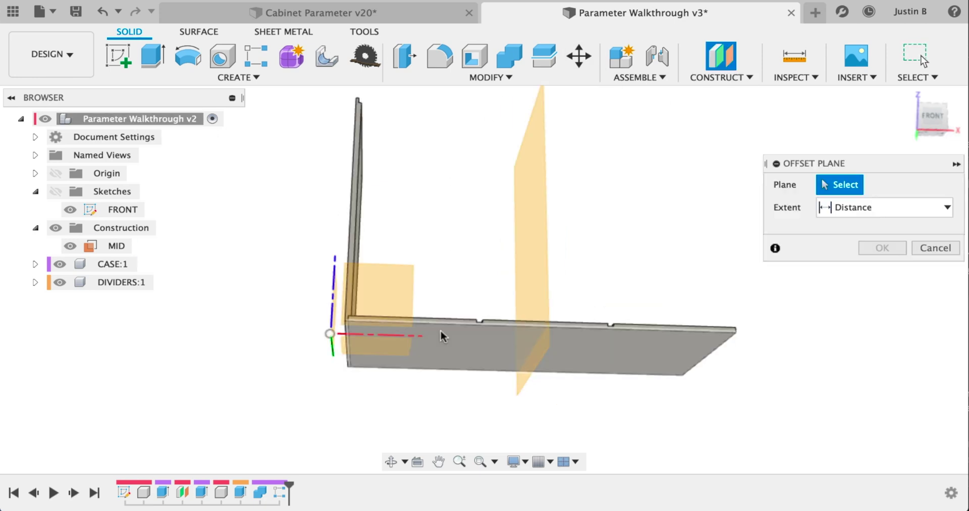
click(441, 339)
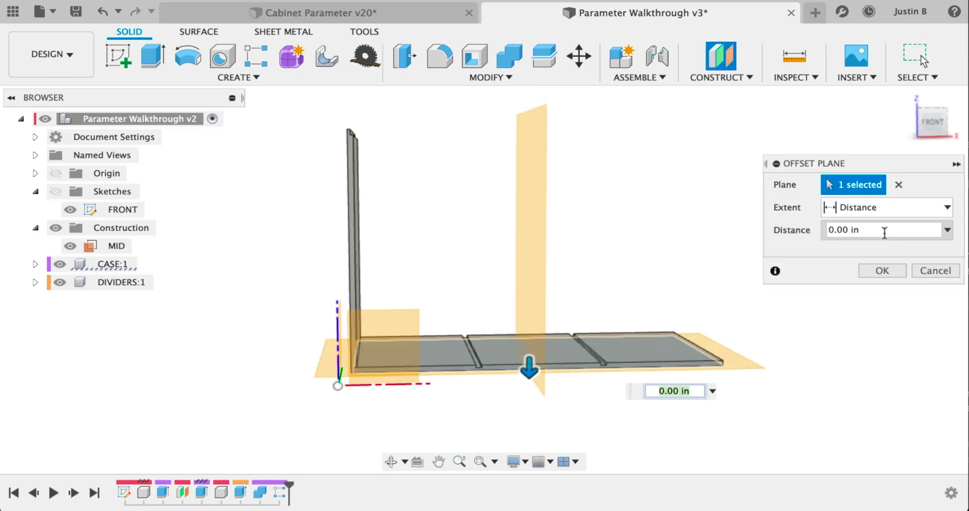
text(height/2)
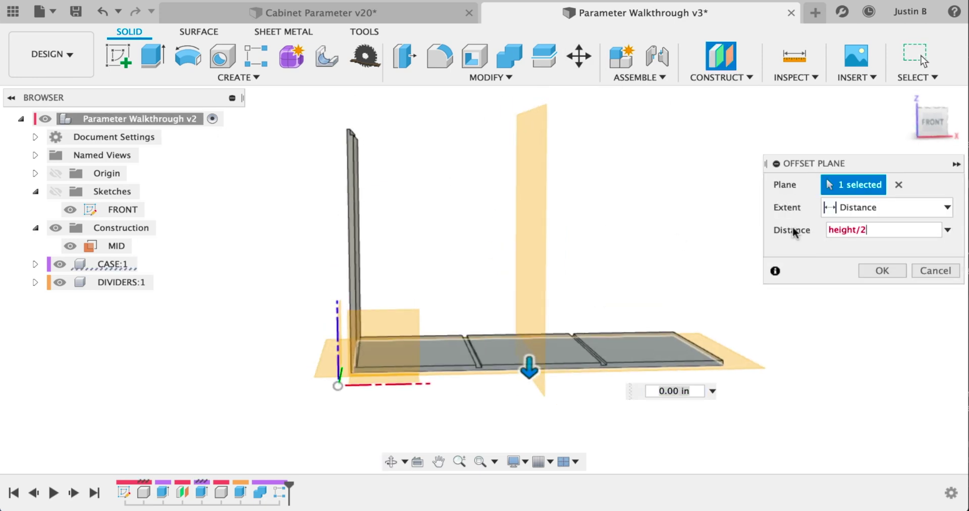
key(super+Left)
text(-()
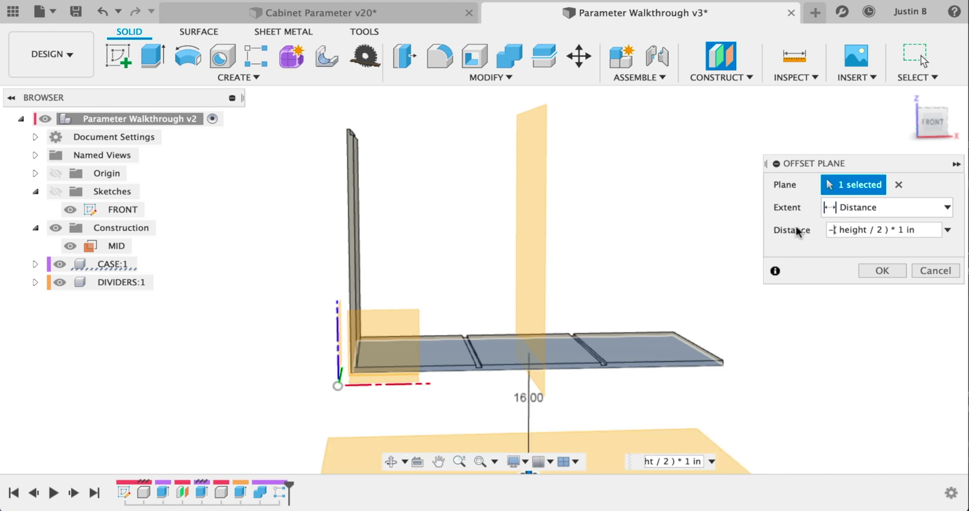
click(874, 271)
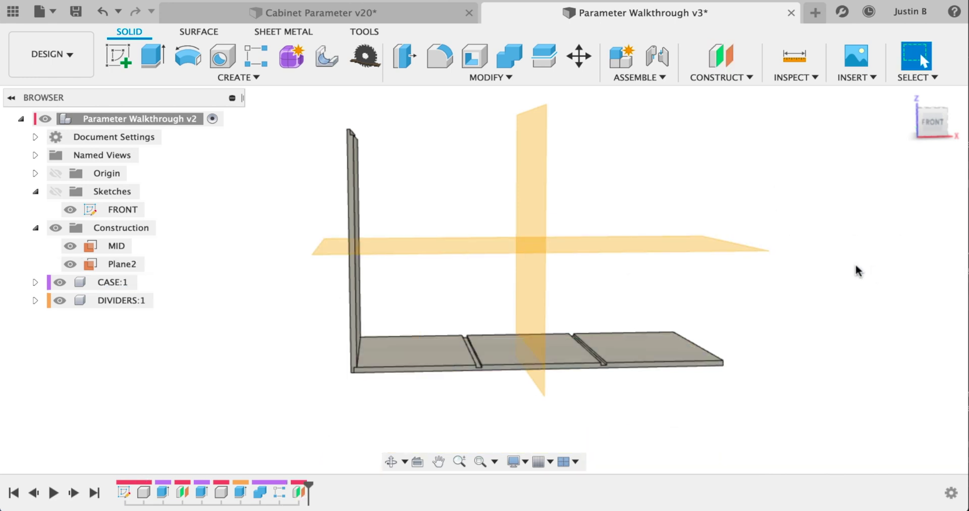
- Rename the new horizontal construction plane as MID HEIGHT
double_click(125, 263)
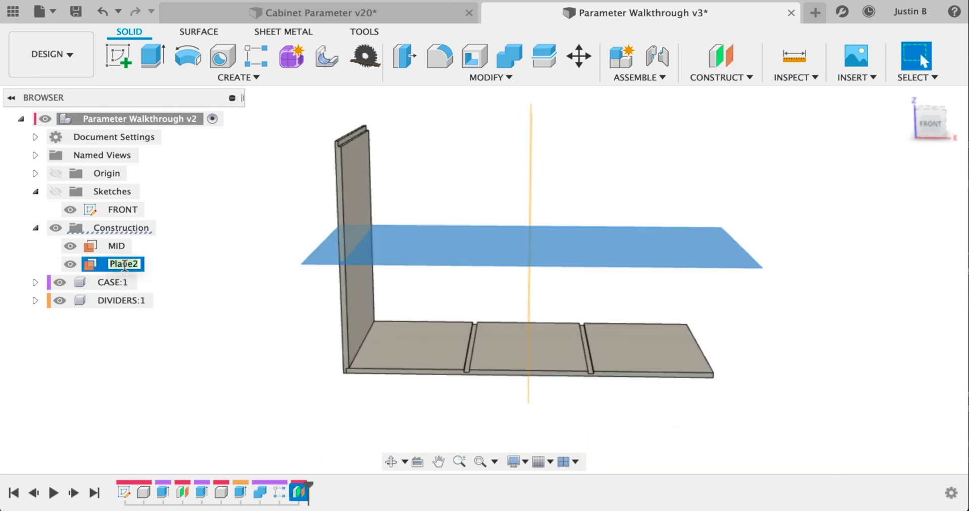
text(MID HEIGHT)
key(Return)
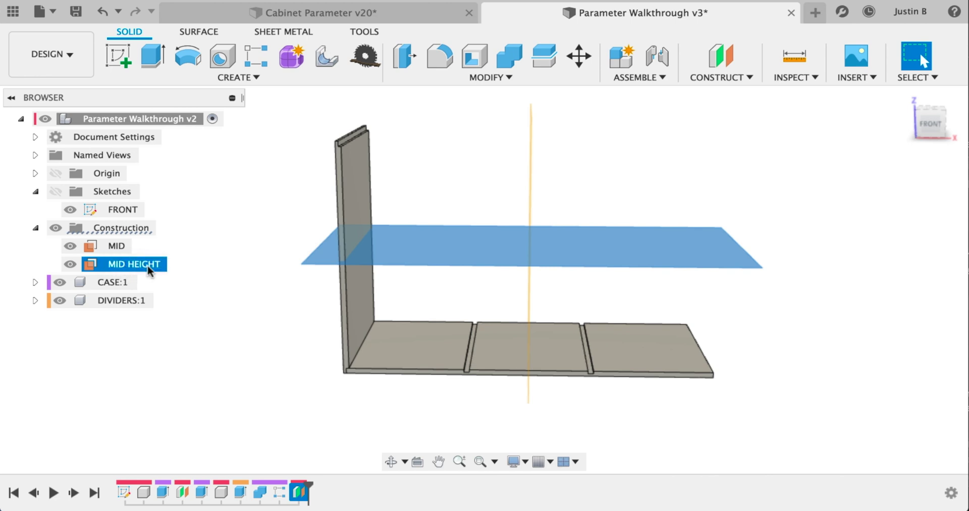
- Mirror the side panel across the MID plane, using the Bodies pattern type
click(202, 309)
click(272, 79)
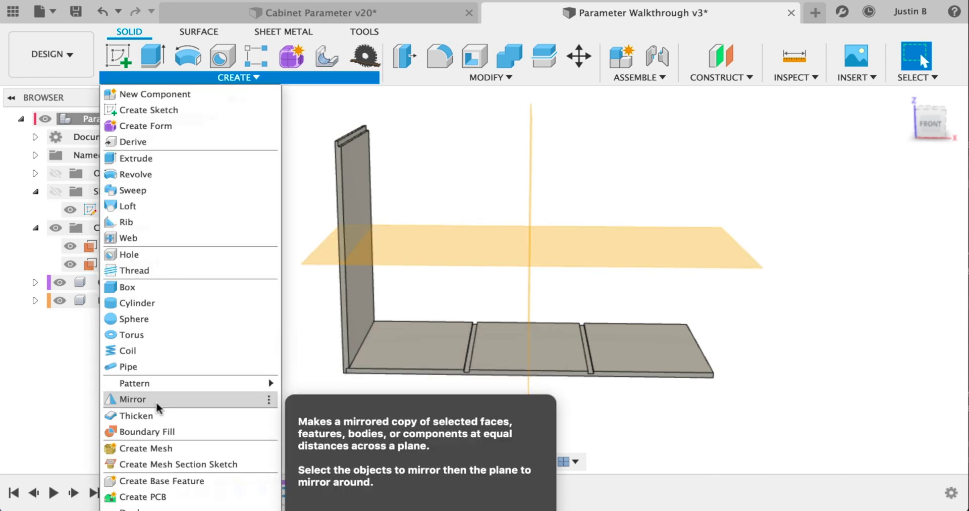
click(154, 398)
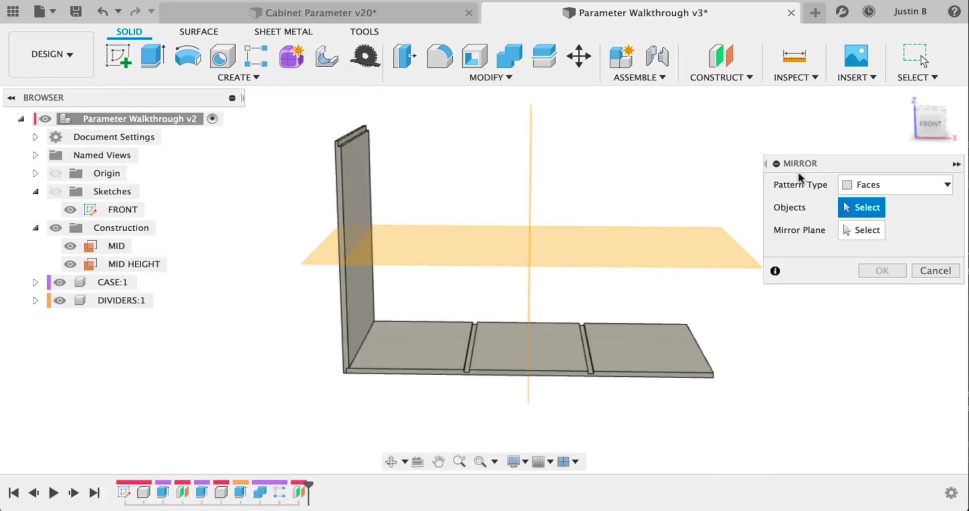
click(896, 184)
click(869, 231)
click(362, 159)
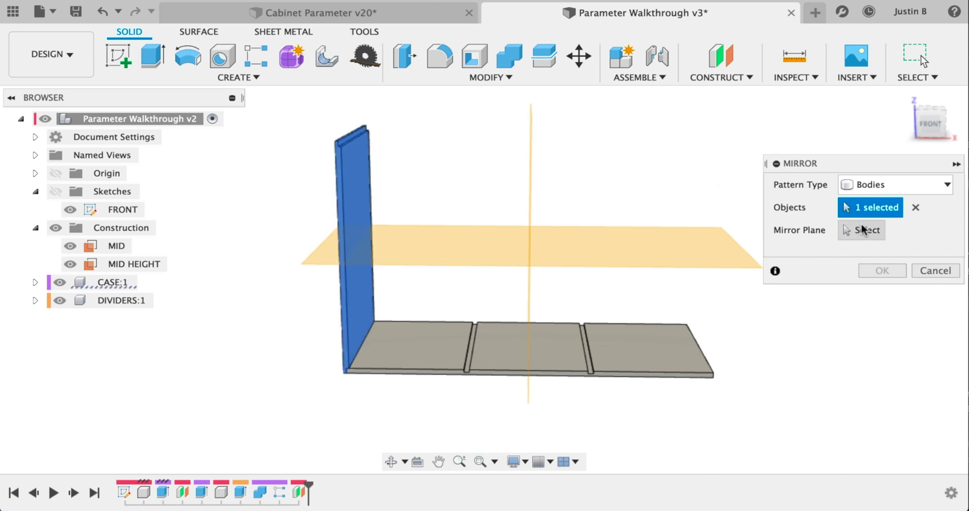
click(530, 158)
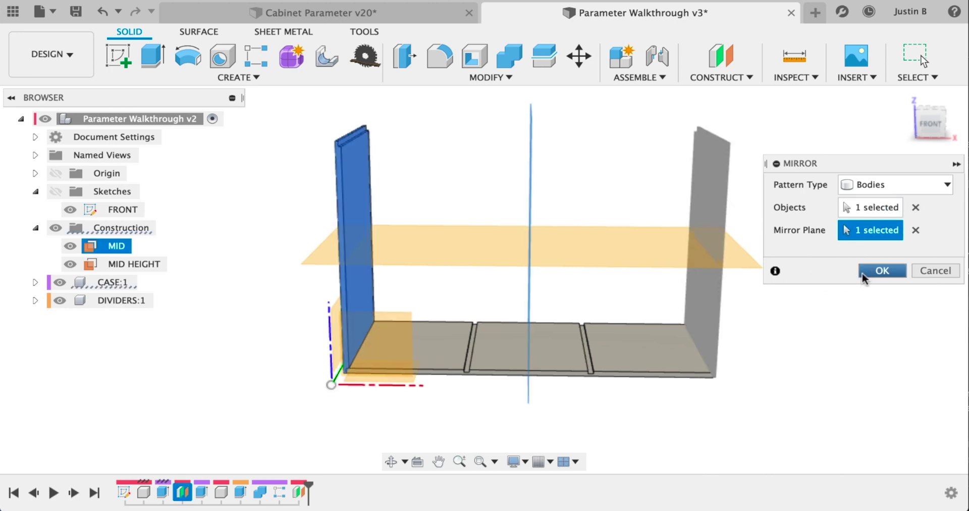
click(883, 271)
- Mirror the dadoed bottom panel body across the MID HEIGHT plane to form the cabinet's top
right_click(787, 338)
click(786, 339)
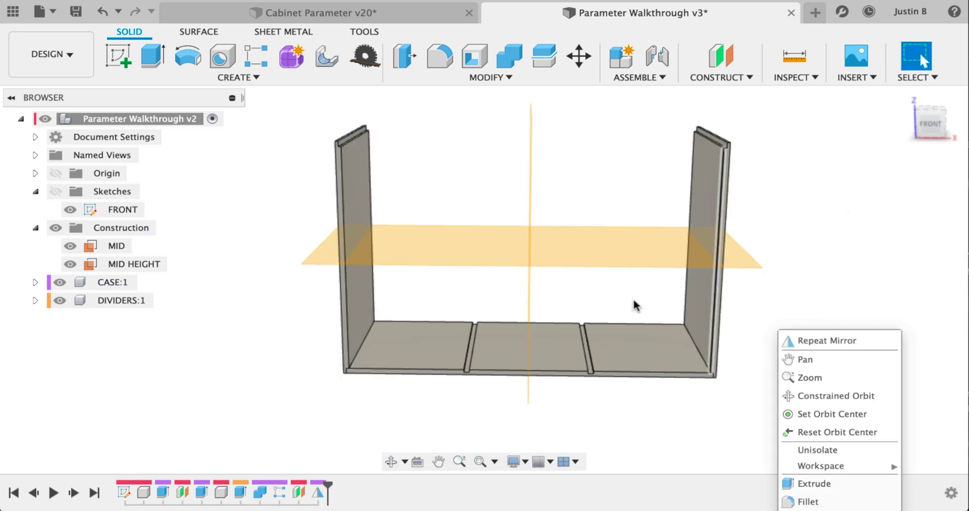
click(516, 361)
click(532, 187)
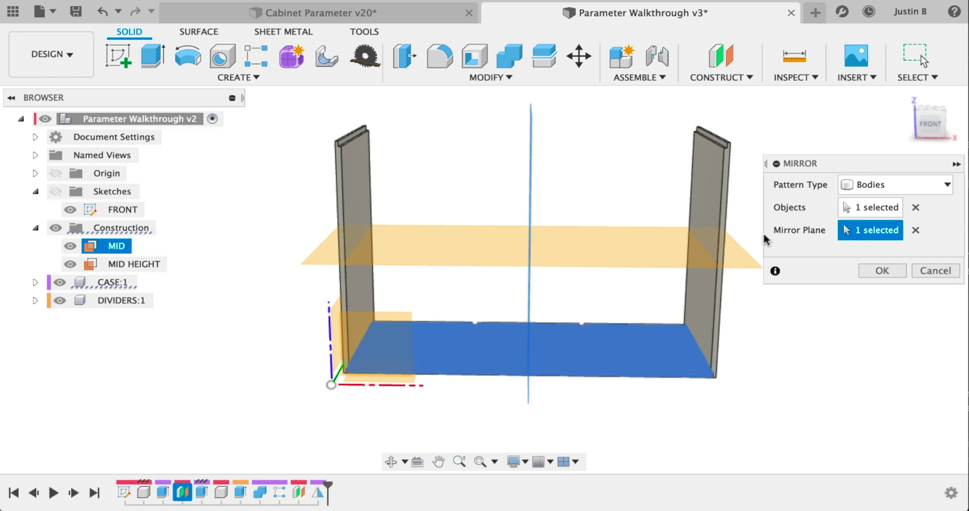
click(915, 230)
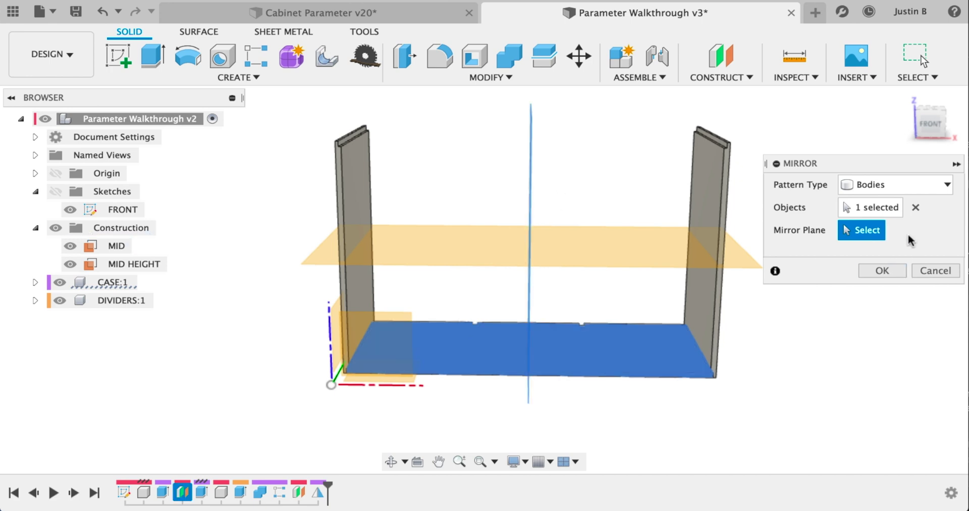
click(712, 248)
click(882, 271)
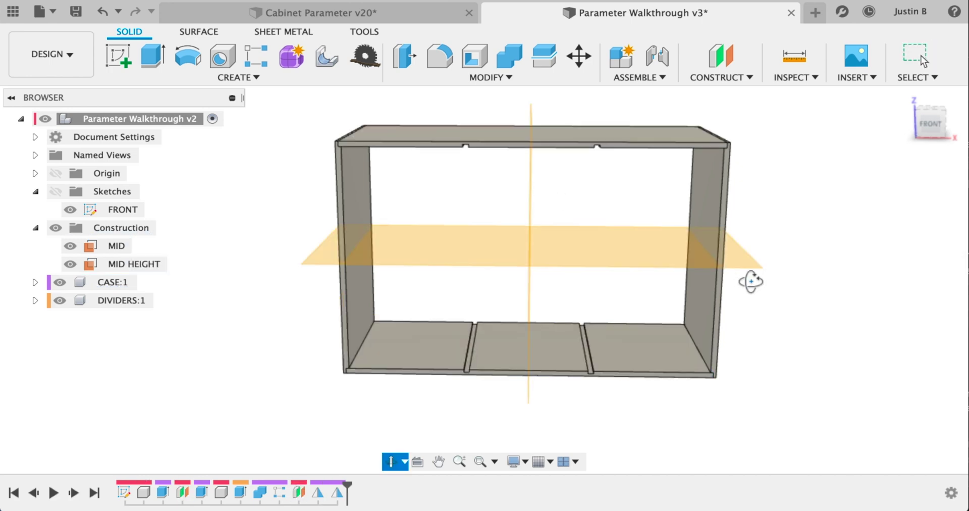
- Show the hidden divider body in the DIVIDERS component
shift+middle_drag(750, 281, 674, 296)
click(36, 300)
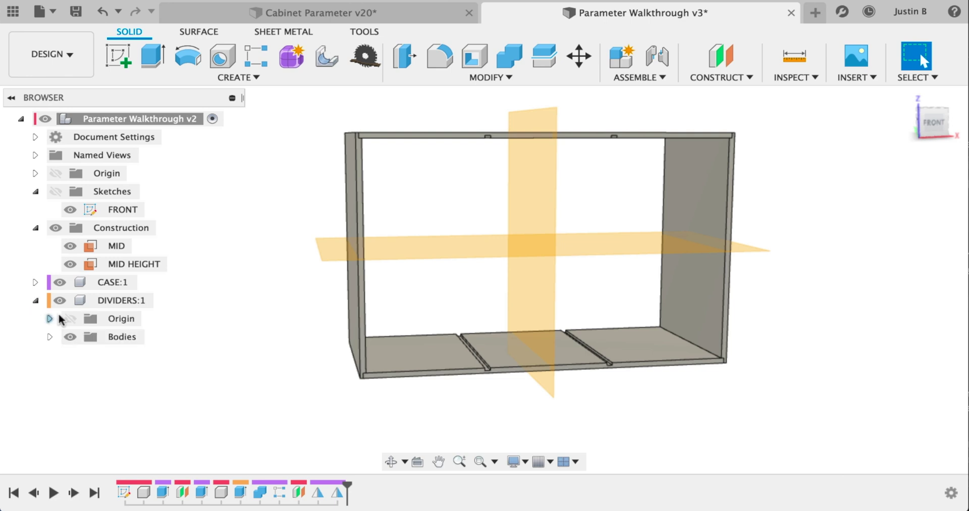
click(49, 336)
click(84, 356)
click(36, 300)
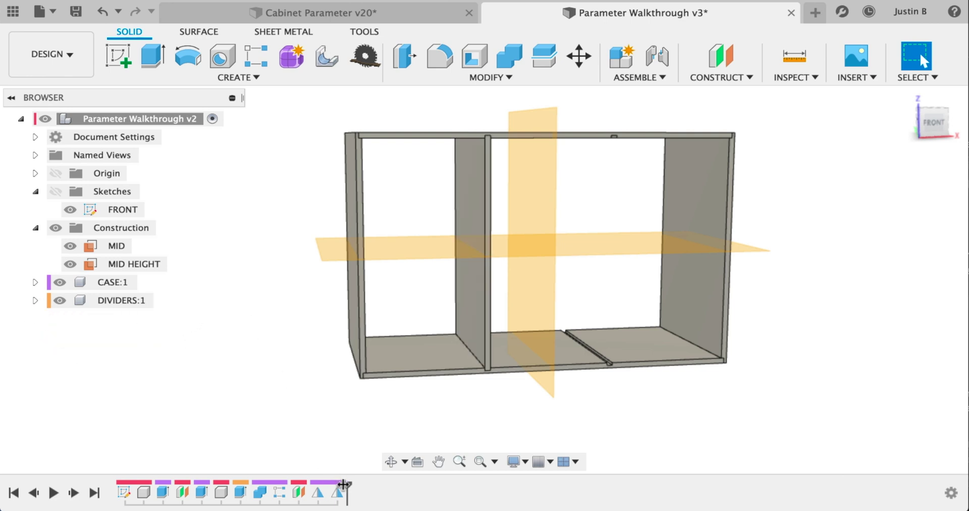
- Roll the timeline back to just after the dado pattern and start a rectangular feature pattern of the divider along the bottom panel's front edge
drag(347, 486, 289, 485)
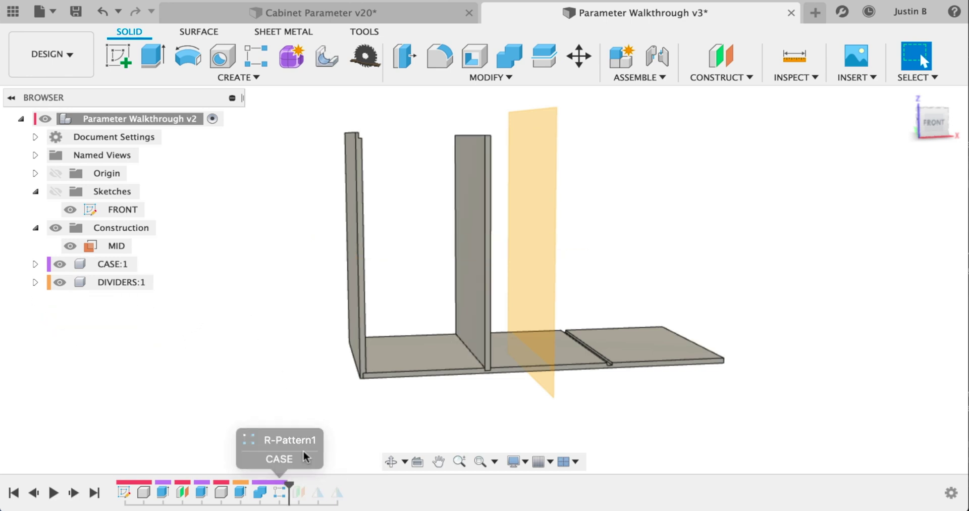
click(256, 55)
click(463, 211)
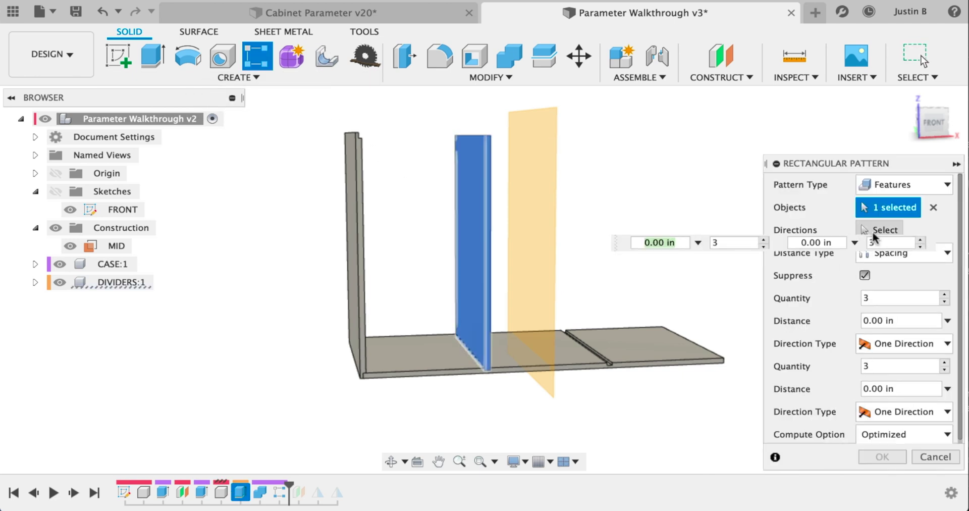
click(881, 230)
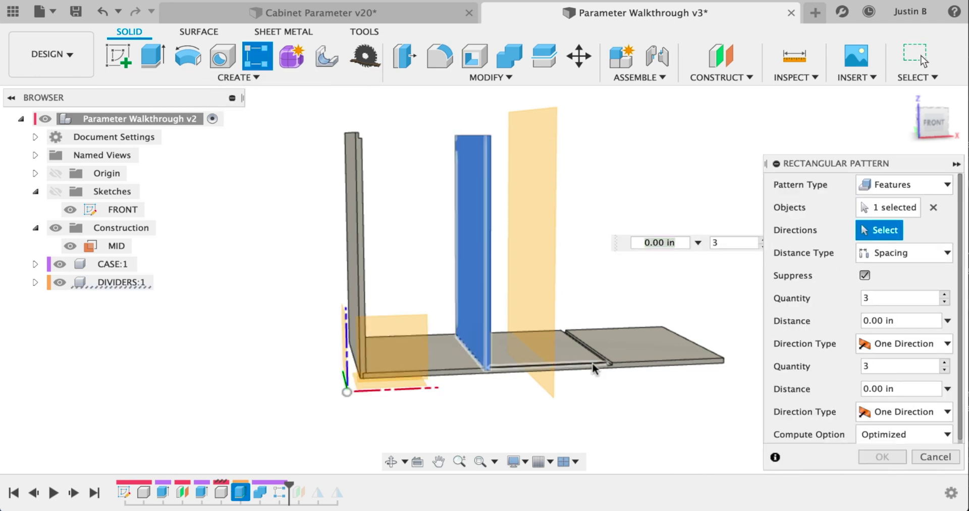
click(452, 375)
- Set the divider pattern's first-direction quantity to bays -1
double_click(866, 297)
text(ba)
text(ys-1)
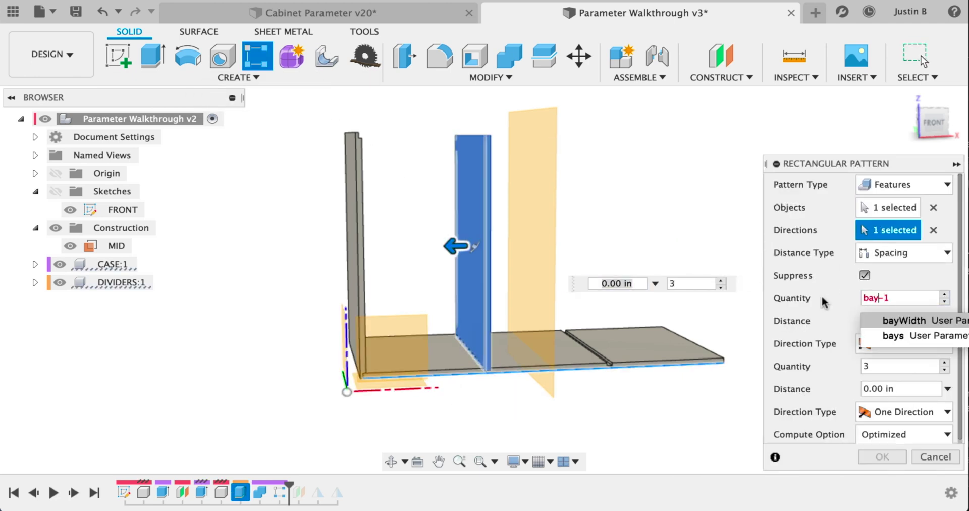
key(Left)
key(Left)
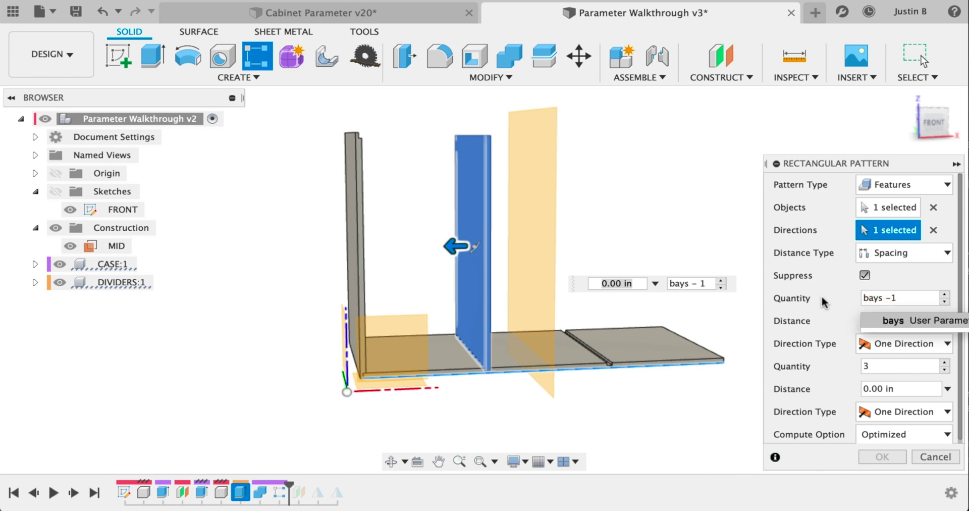
key(Tab)
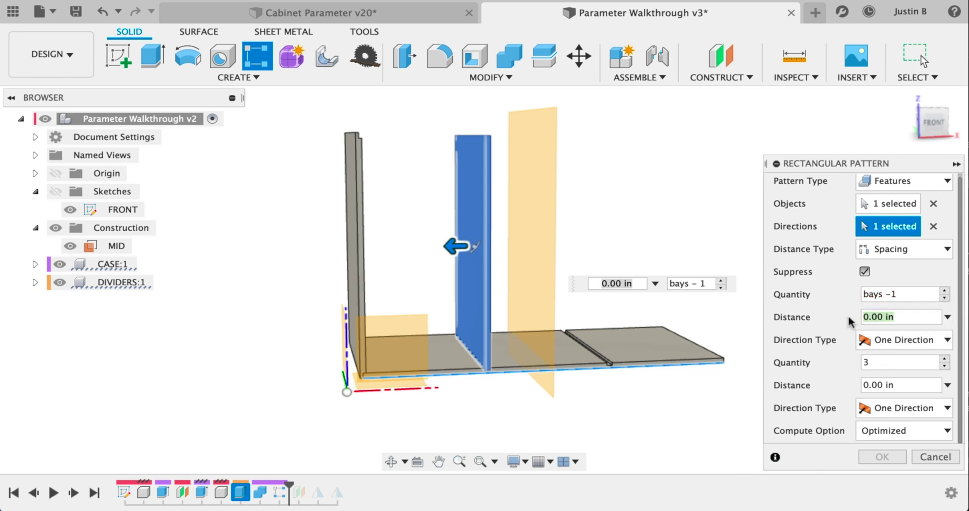
- Set the divider pattern's distance to -bayWidth*1in and second-direction quantity to 1, and create the pattern
text(bay)
key(Return)
text(*1in)
key(Home)
text(-)
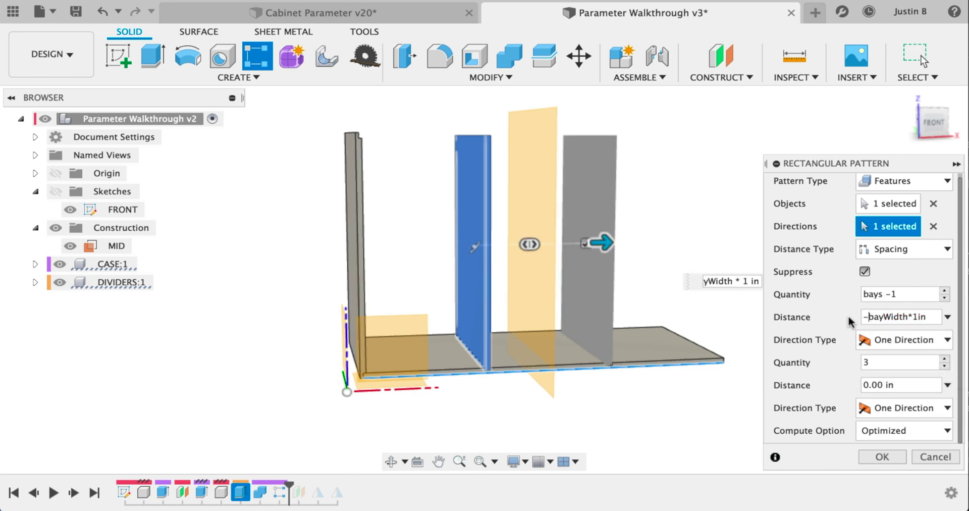
double_click(870, 362)
text(1)
click(884, 457)
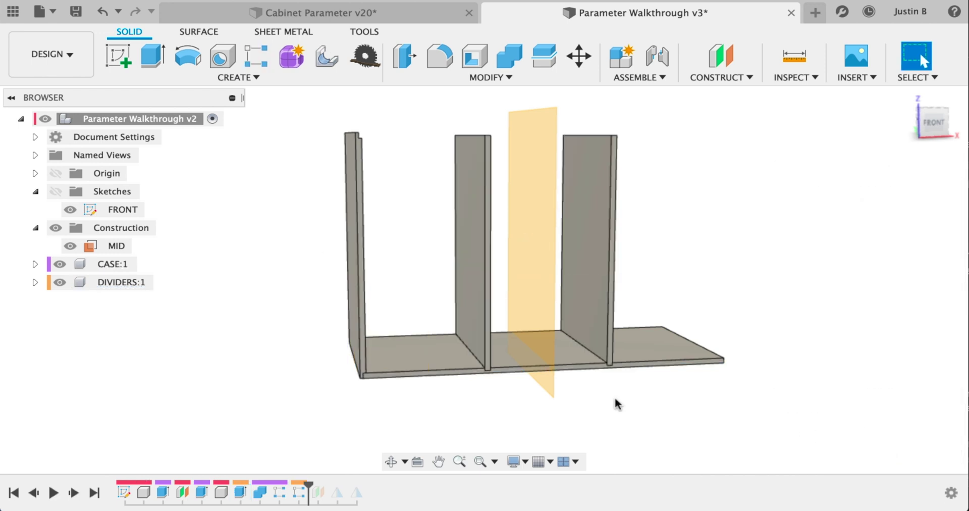
- Roll the timeline forward to its end and hide the construction planes
drag(309, 486, 367, 486)
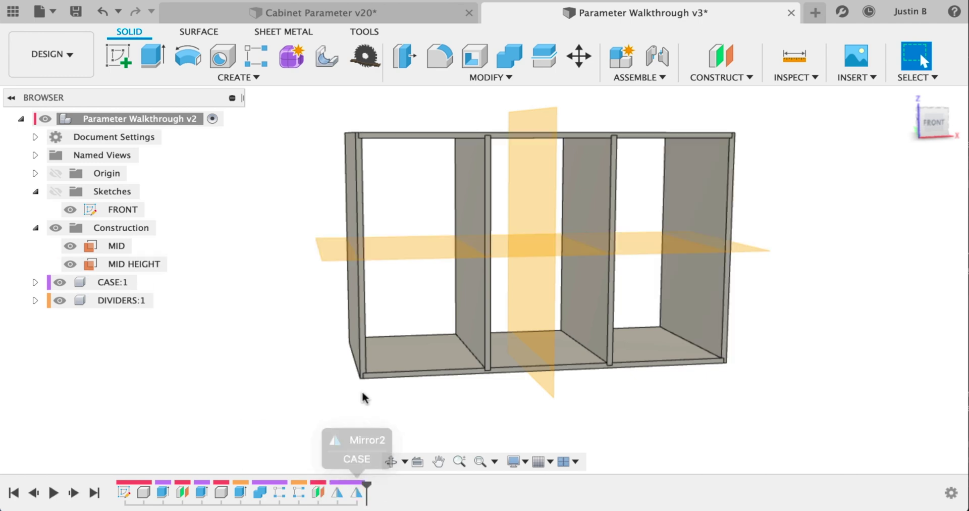
click(55, 228)
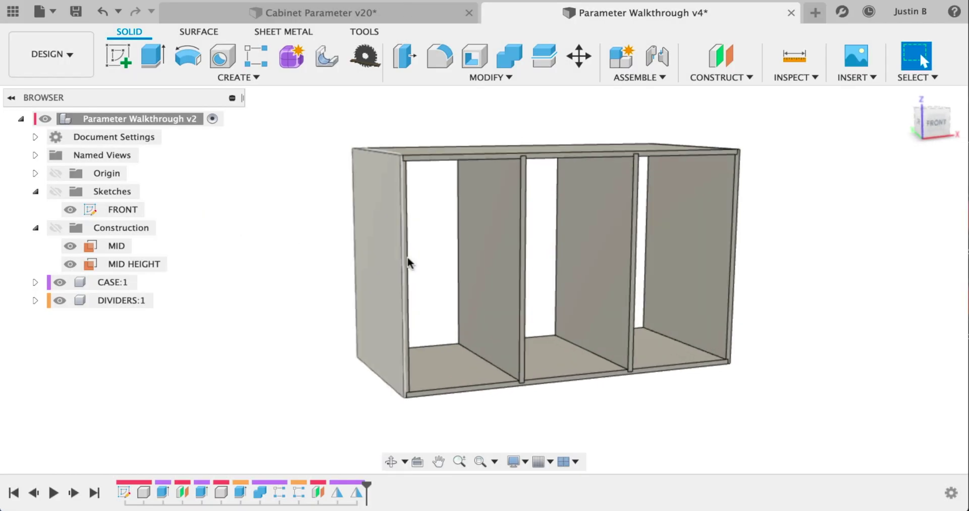
- Test the cabinet's width user parameter at 60 and set it to 72
double_click(573, 406)
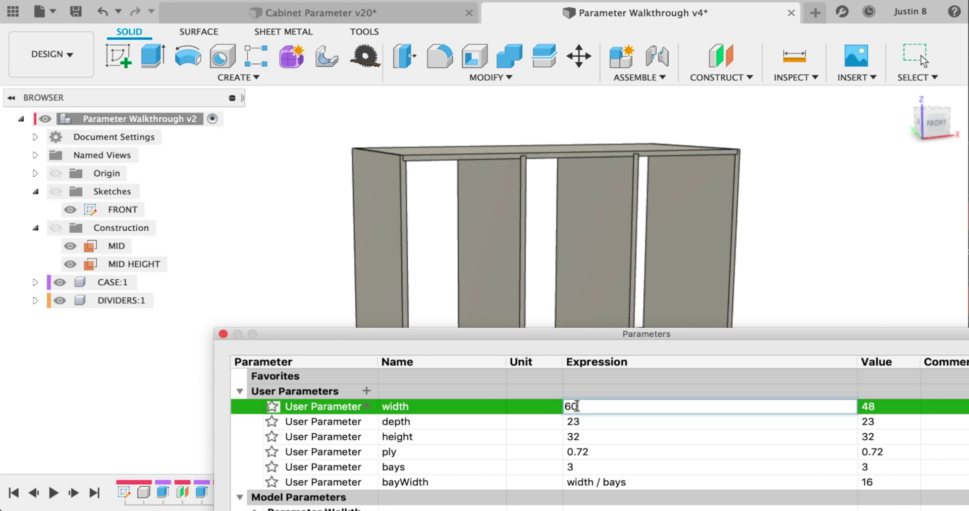
key(Return)
middle_drag(623, 196, 597, 191)
double_click(599, 407)
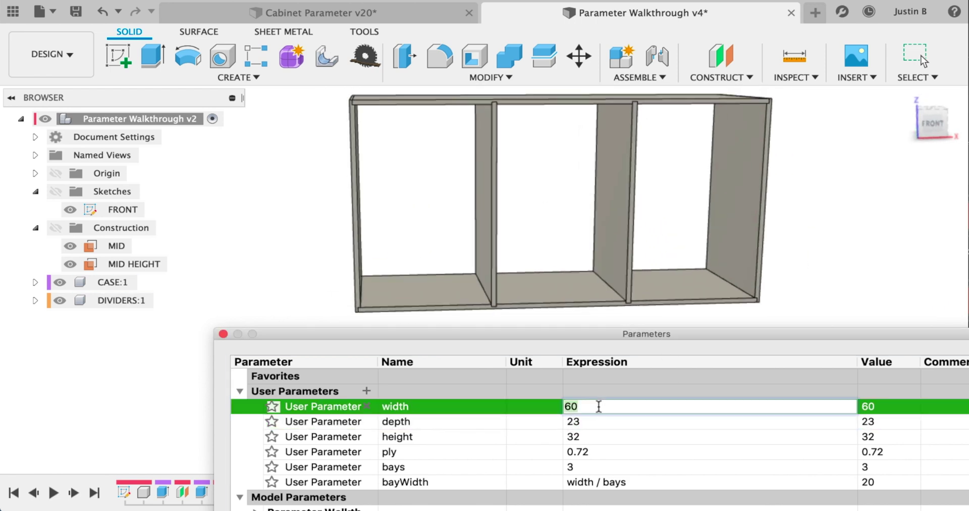
key(Return)
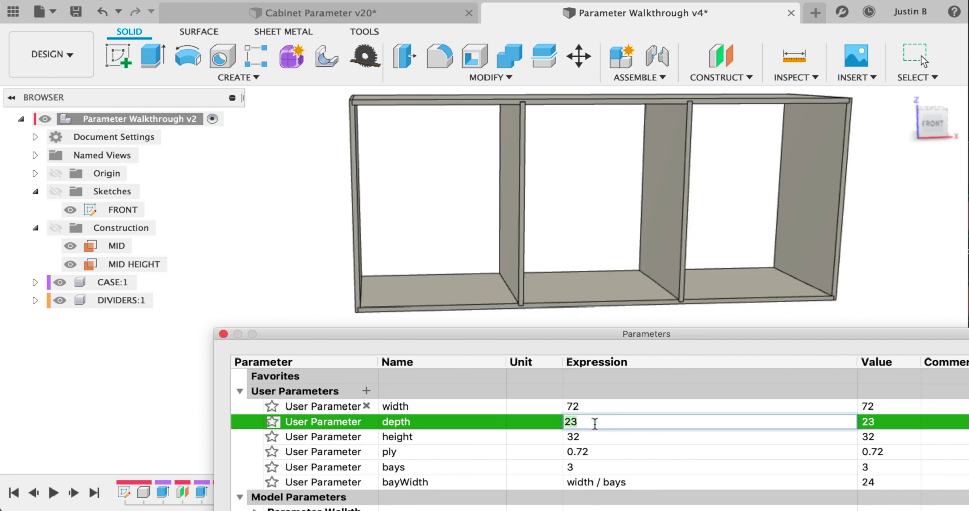
- Test the cabinet's bays user parameter at 4 and 5, and set it to 7
key(Return)
key(Return)
key(Return)
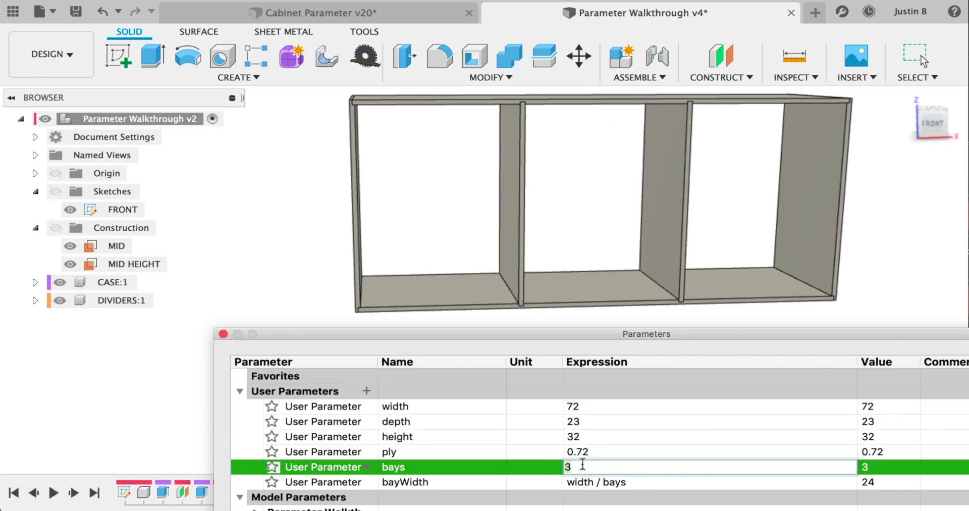
text(4)
double_click(584, 450)
double_click(587, 467)
text(5)
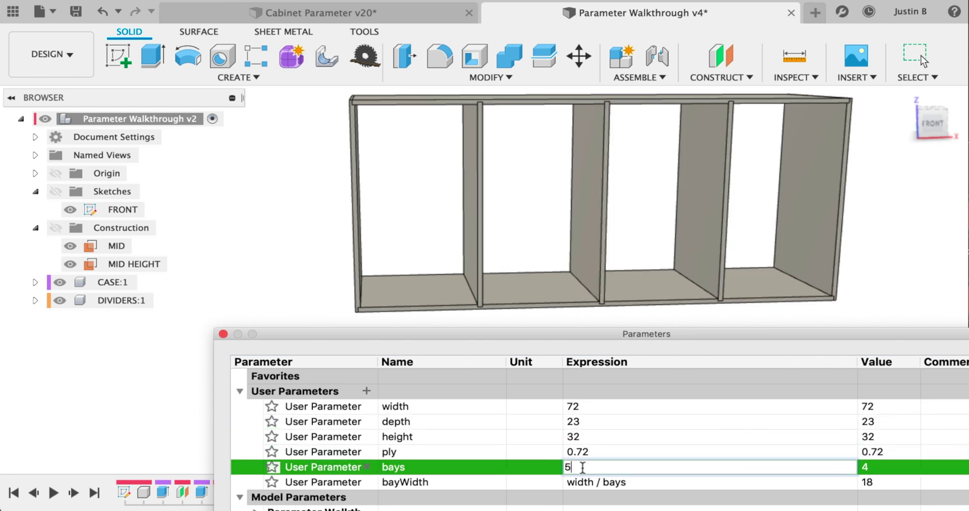
double_click(583, 451)
double_click(580, 467)
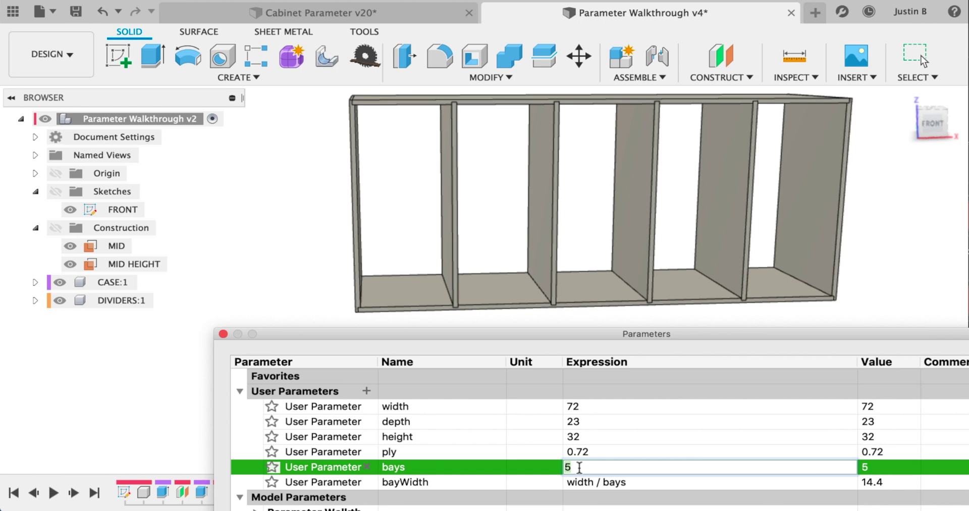
text(7)
double_click(592, 422)
mouse_move(599, 277)
shift+middle_down()
mouse_move(547, 248)
mouse_move(606, 283)
shift+middle_up()
- Test the width user parameter at 96, set bays to 5, and set width to 55
double_click(597, 405)
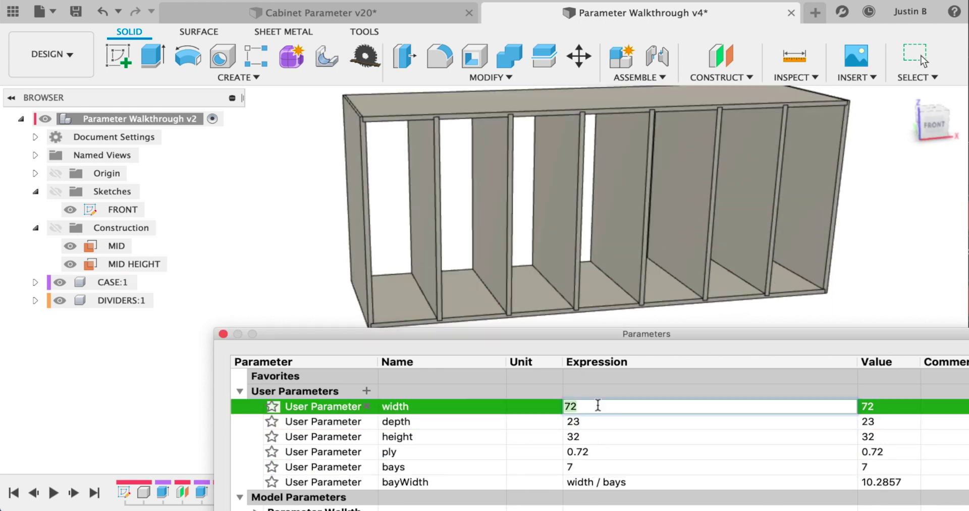
key(Return)
double_click(583, 466)
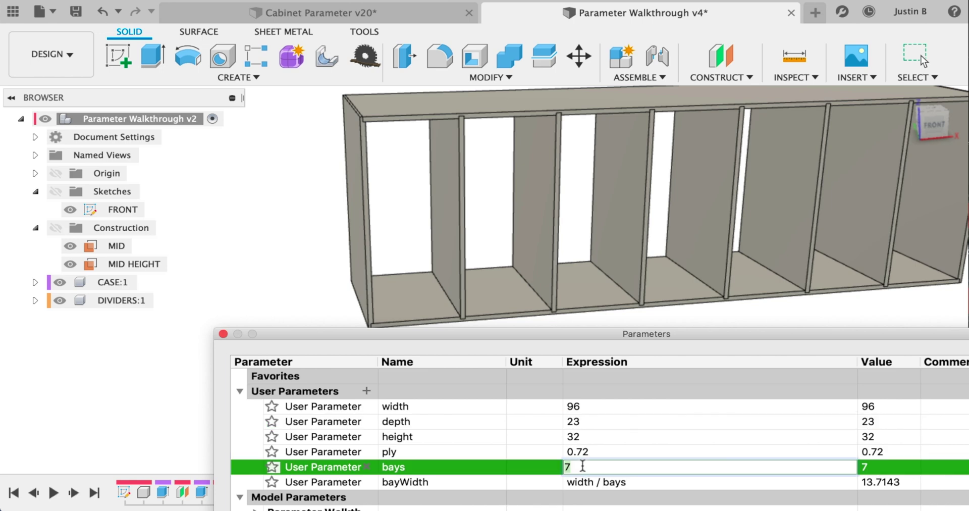
text(5)
double_click(571, 406)
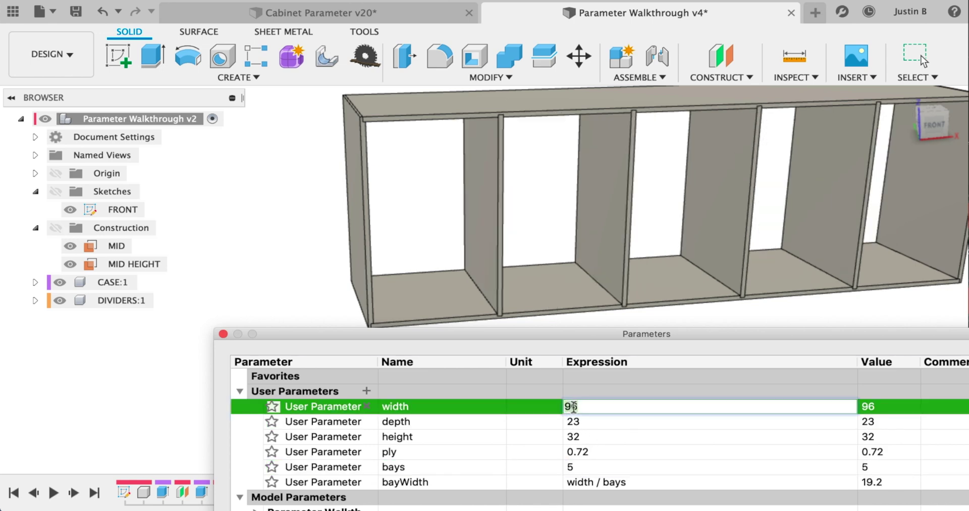
text(55)
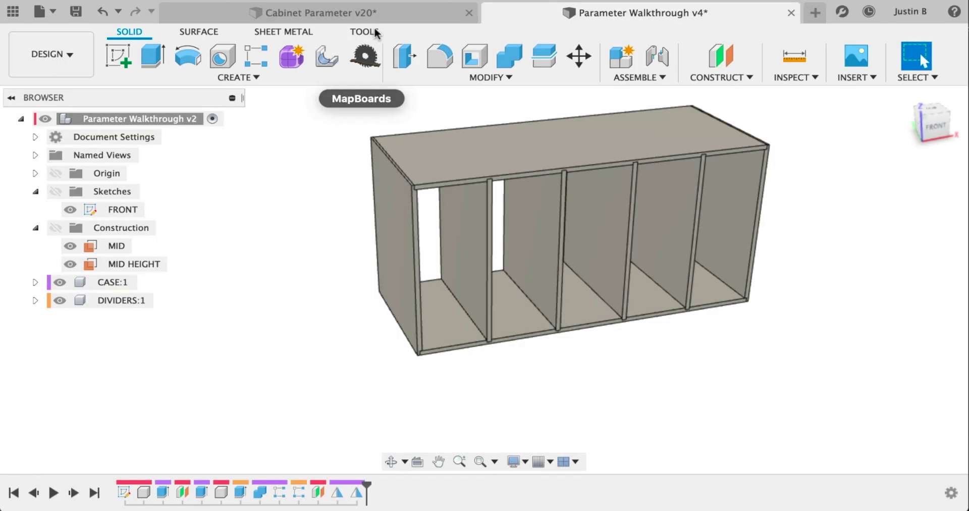
- Switch to the Cabinet Parameter v20 design and set its favorite width parameter to 42
click(378, 13)
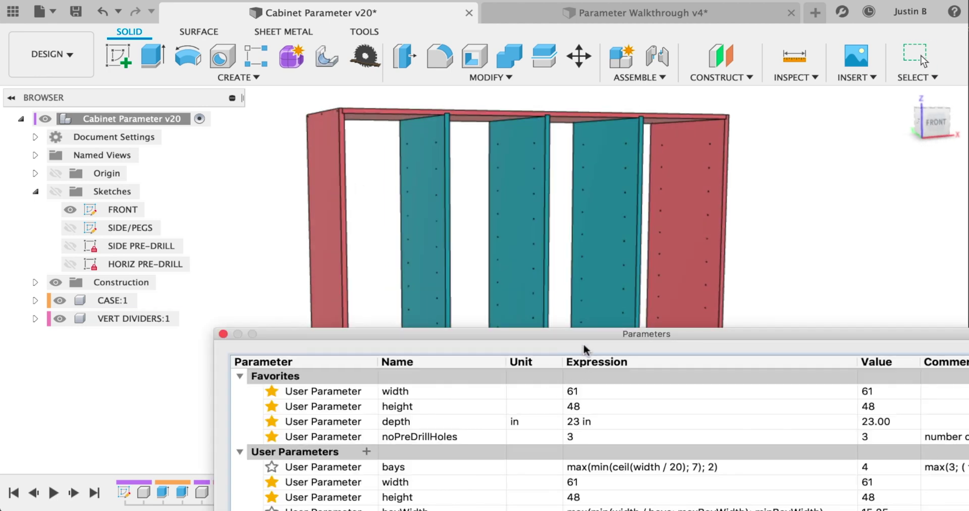
drag(582, 341, 528, 330)
double_click(519, 379)
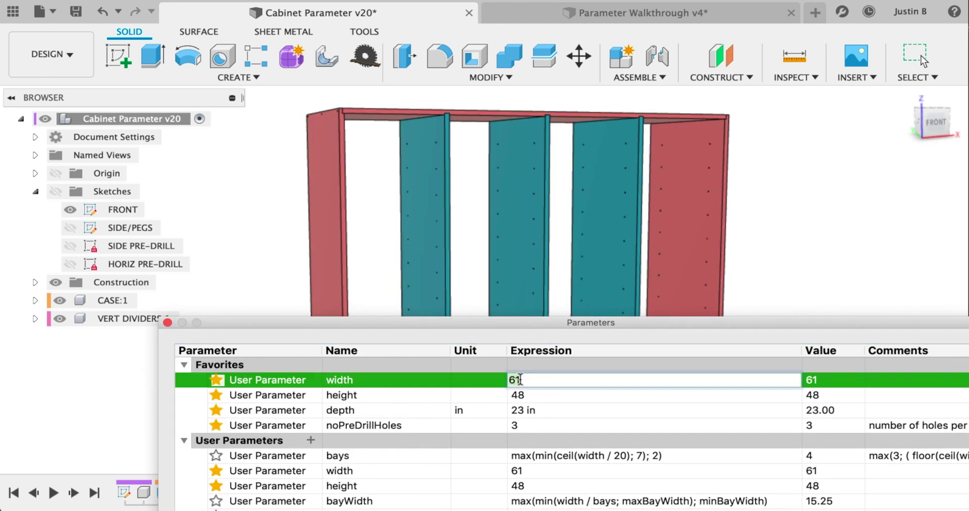
key(Return)
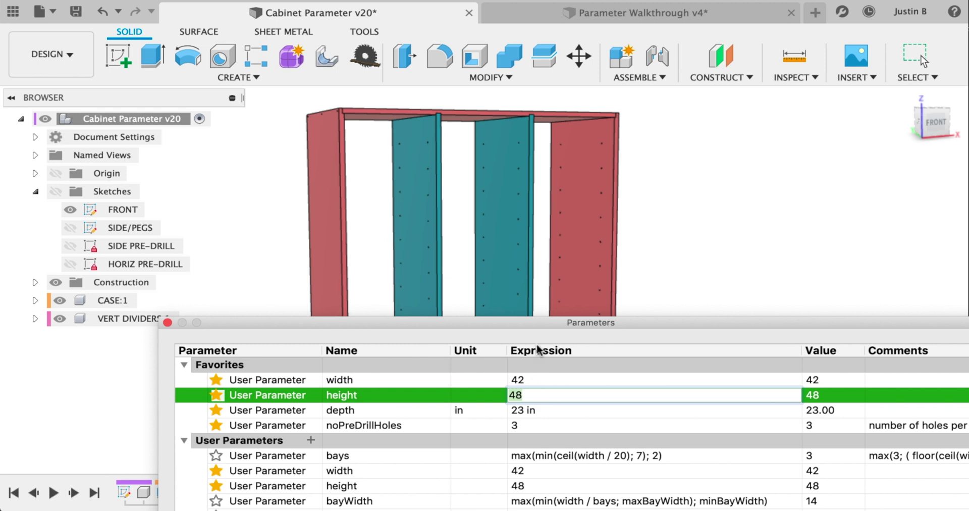
mouse_move(521, 227)
shift+middle_down()
mouse_move(507, 256)
mouse_move(509, 230)
shift+middle_up()
middle_drag(510, 230, 573, 156)
scroll(549, 201, down, 3)
click(540, 204)
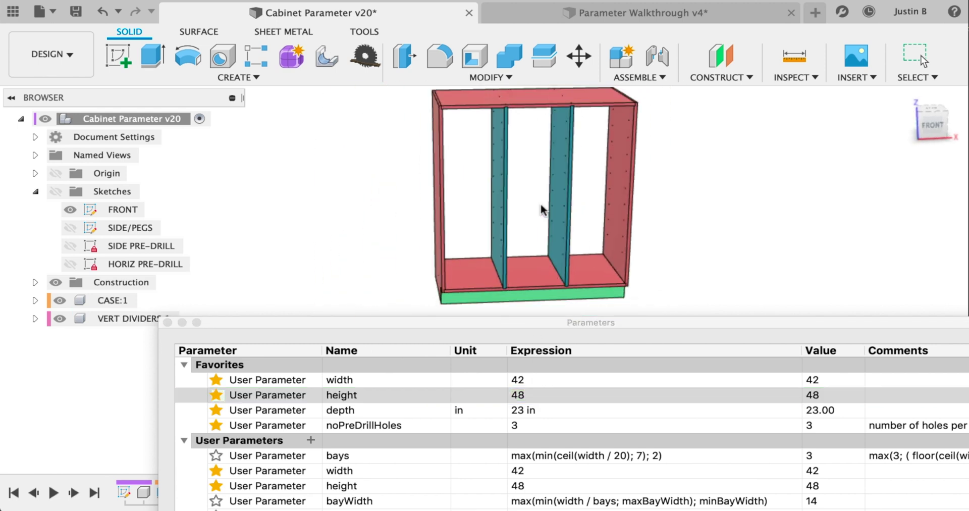
- Test the finished cabinet's width parameter at 48, 52 and 60
drag(554, 322, 560, 340)
click(525, 397)
click(525, 396)
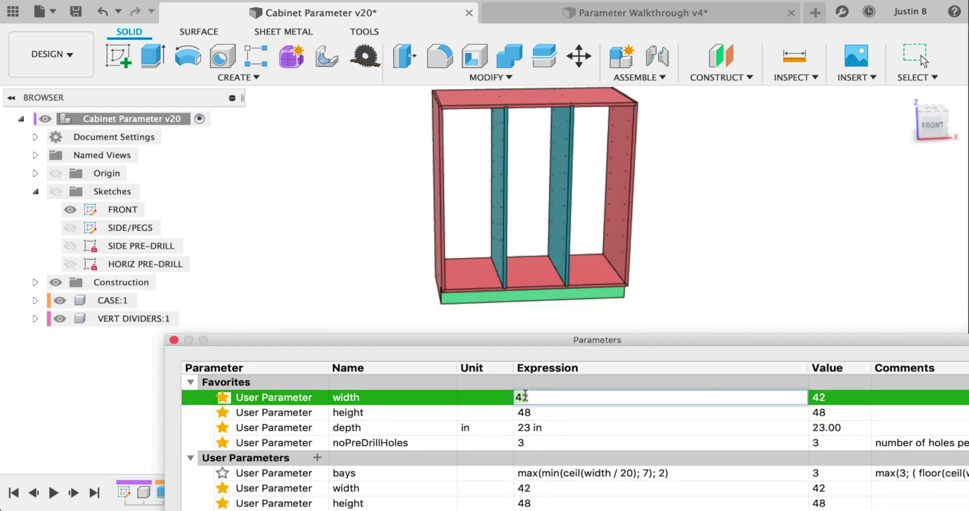
key(Return)
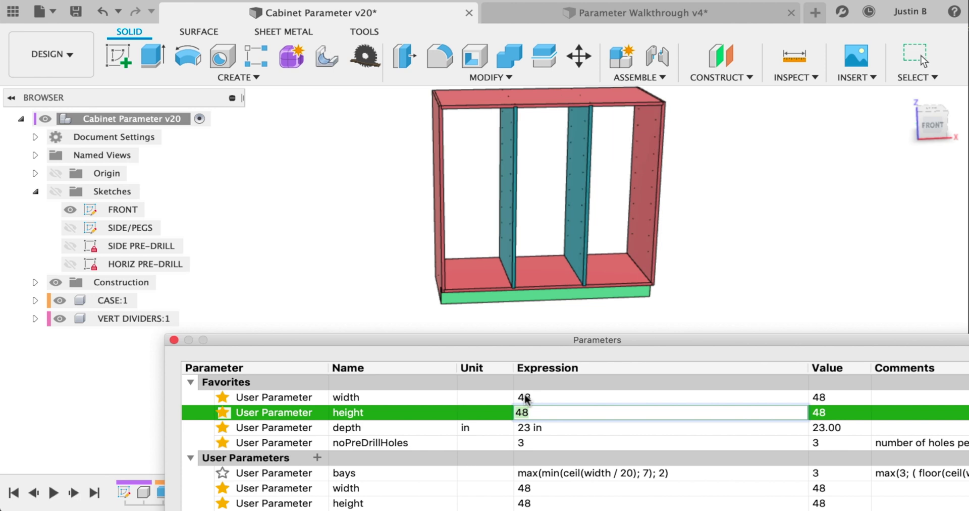
click(526, 398)
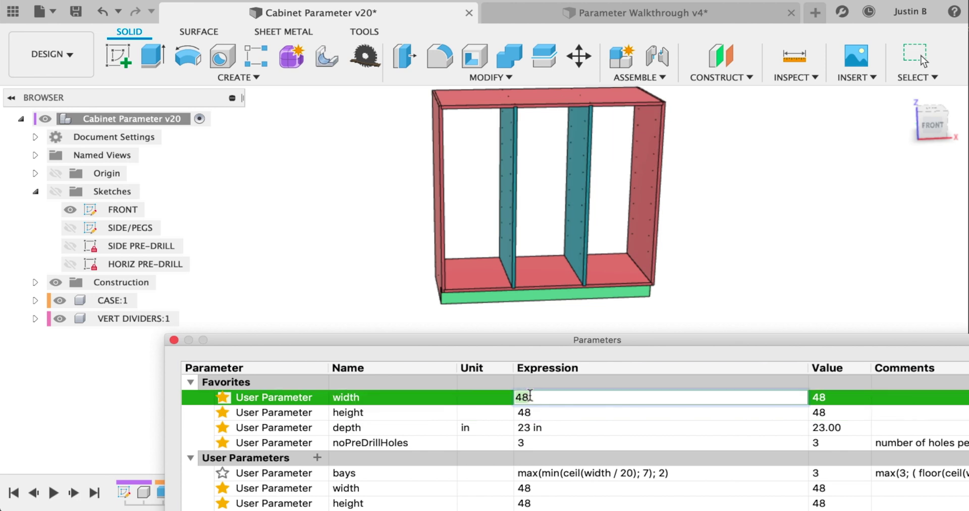
key(Return)
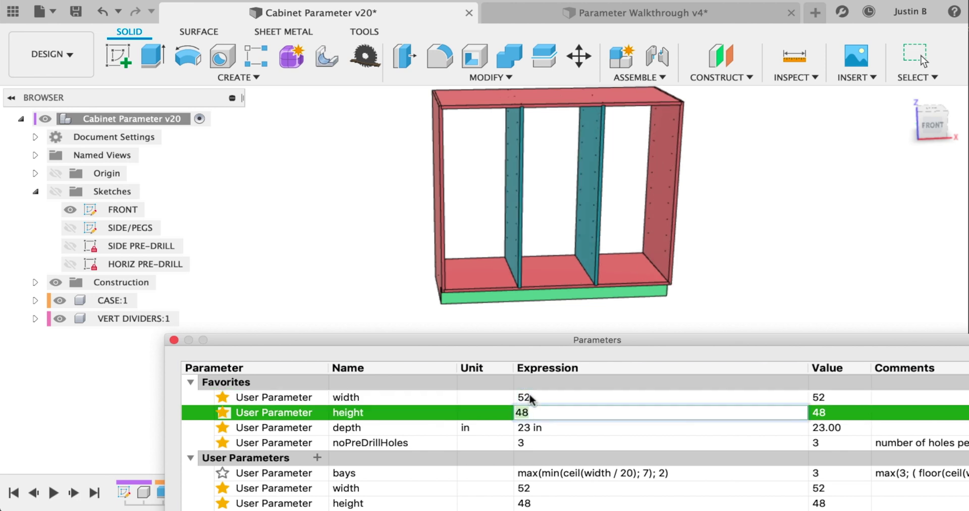
click(545, 397)
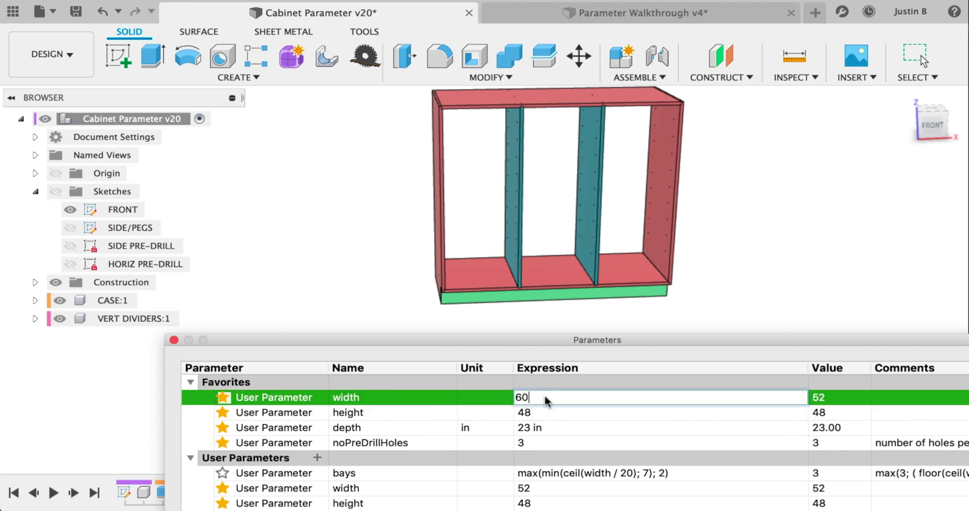
key(Return)
- Test the finished cabinet's width parameter at 61 and 74, and set it to 96
click(545, 397)
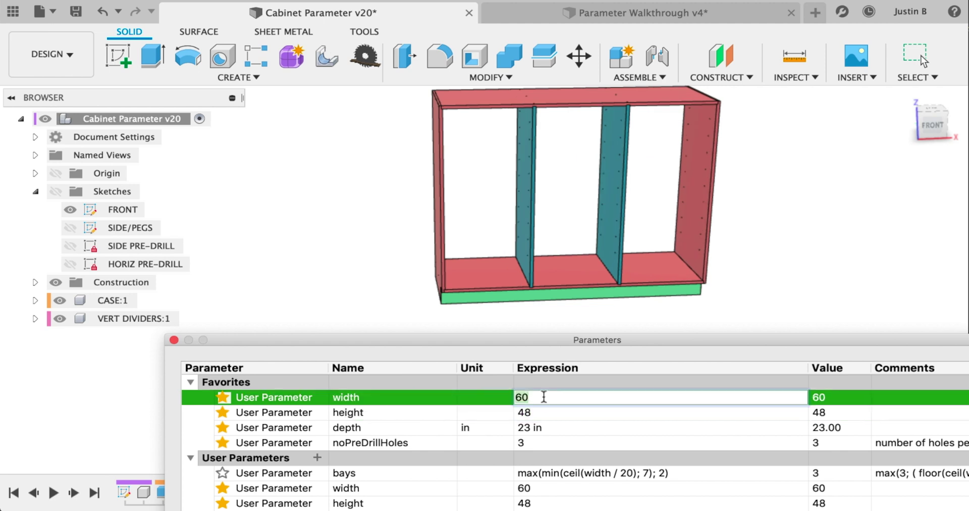
key(Return)
click(544, 397)
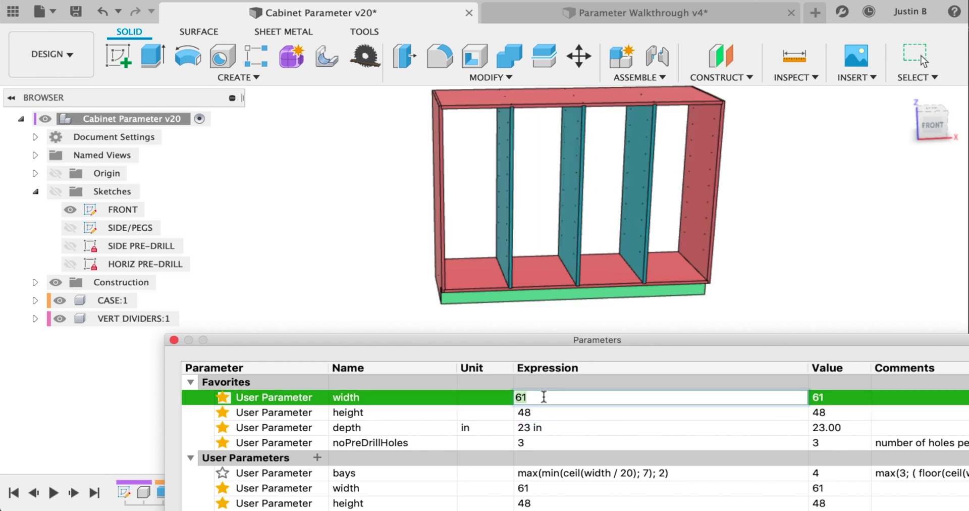
key(Return)
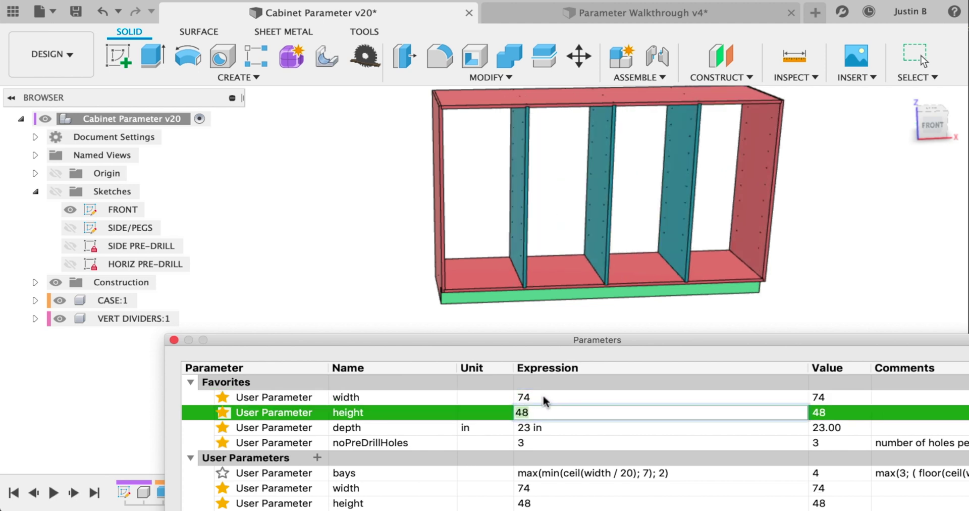
click(544, 397)
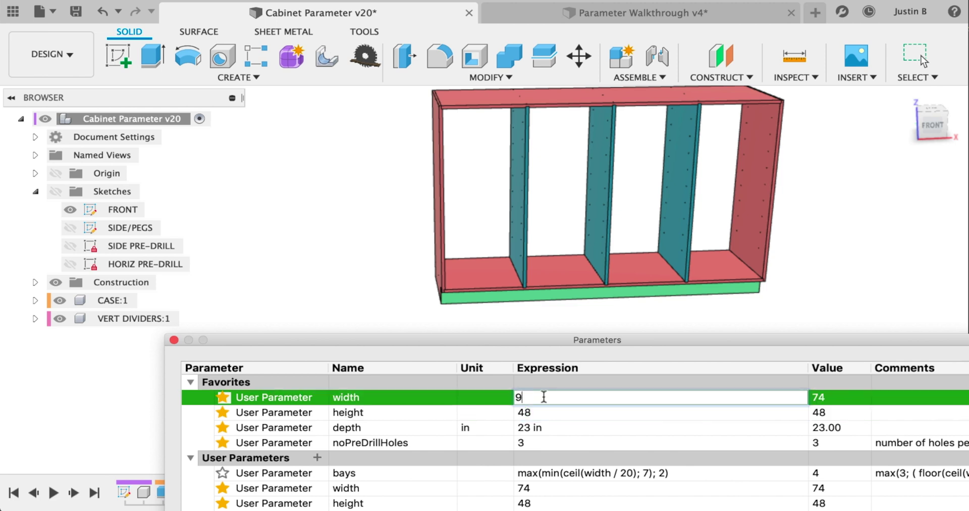
key(Return)
click(590, 222)
shift+middle_drag(591, 222, 478, 202)
scroll(565, 167, up, 2)
scroll(479, 198, down, 3)
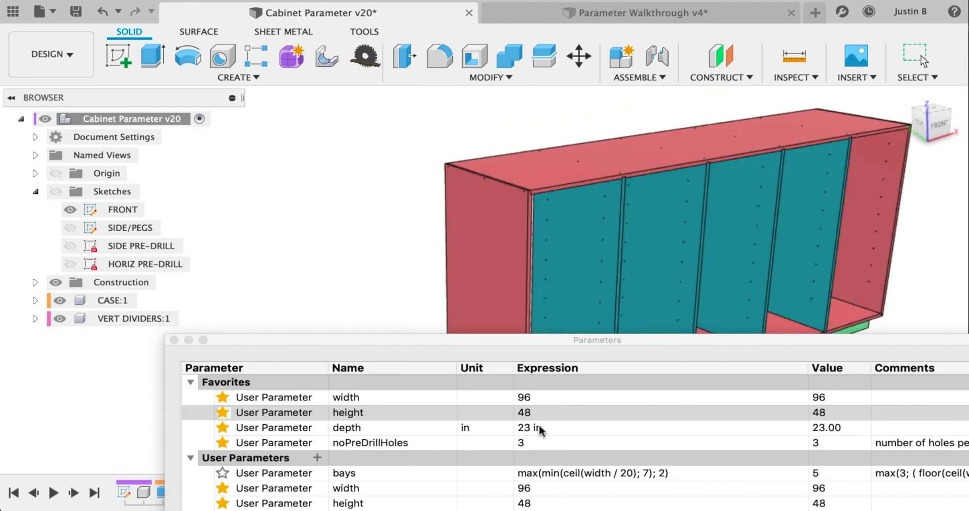
- Test the noPreDrillHoles parameter at 5, check the holes on the cabinet panels, and set it back to 3
click(533, 445)
text(5)
click(408, 323)
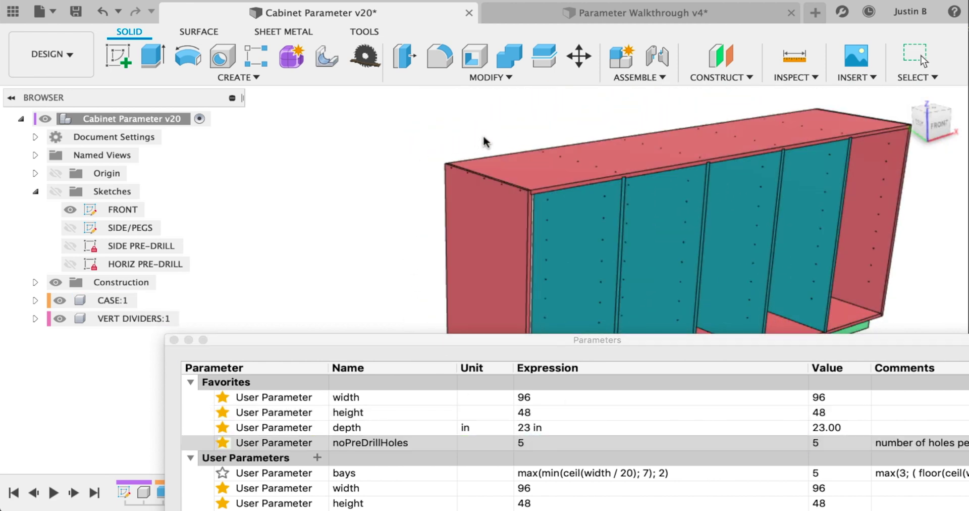
click(482, 189)
scroll(482, 190, up, 3)
shift+middle_drag(482, 190, 476, 245)
scroll(529, 113, up, 3)
scroll(529, 113, down, 3)
scroll(476, 245, down, 3)
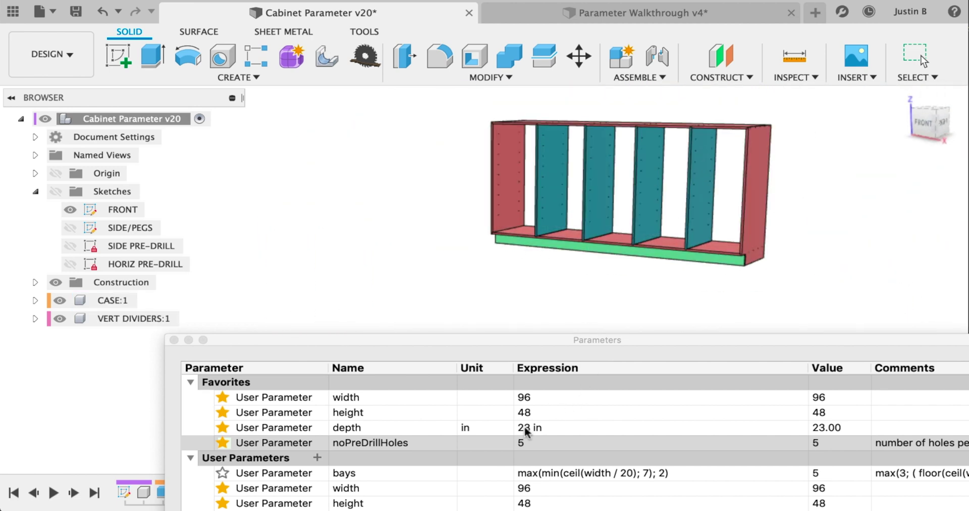
double_click(522, 442)
text(3)
key(Return)
- Test the toeKickHeight parameter at 2 in, check the toe kick from below, and set it back to 4
drag(624, 340, 594, 186)
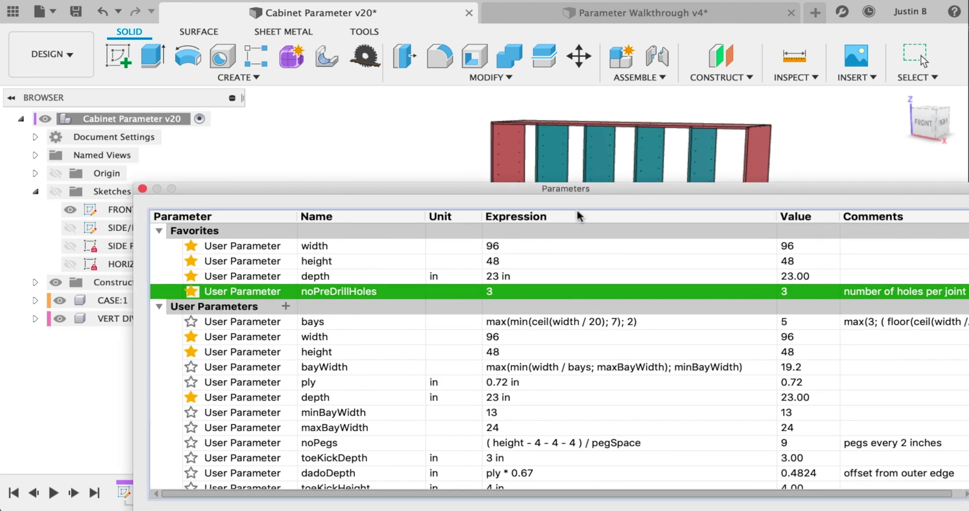
scroll(505, 376, down, 5)
scroll(494, 384, down, 5)
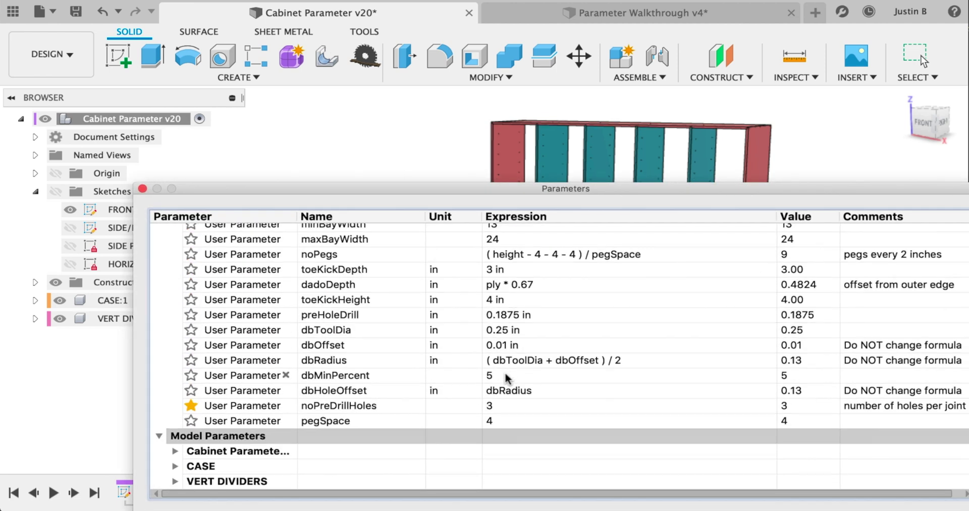
click(494, 407)
scroll(497, 294, up, 10)
click(518, 391)
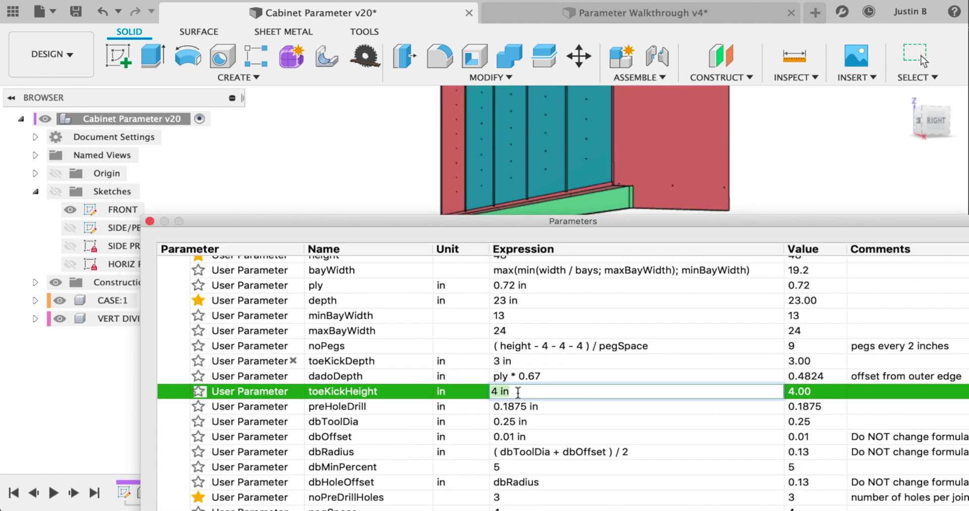
click(754, 176)
middle_drag(626, 184, 639, 138)
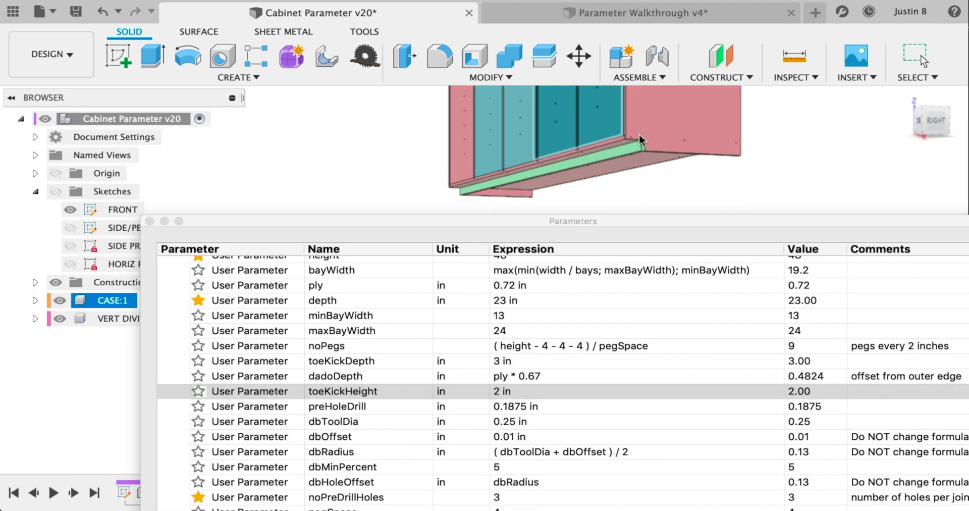
scroll(638, 154, up, 3)
click(546, 391)
text(4)
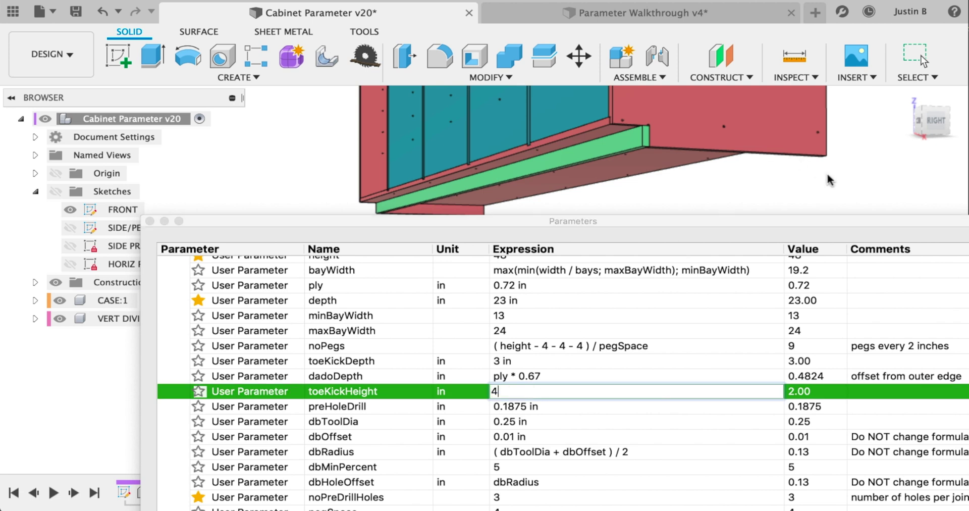
key(Return)
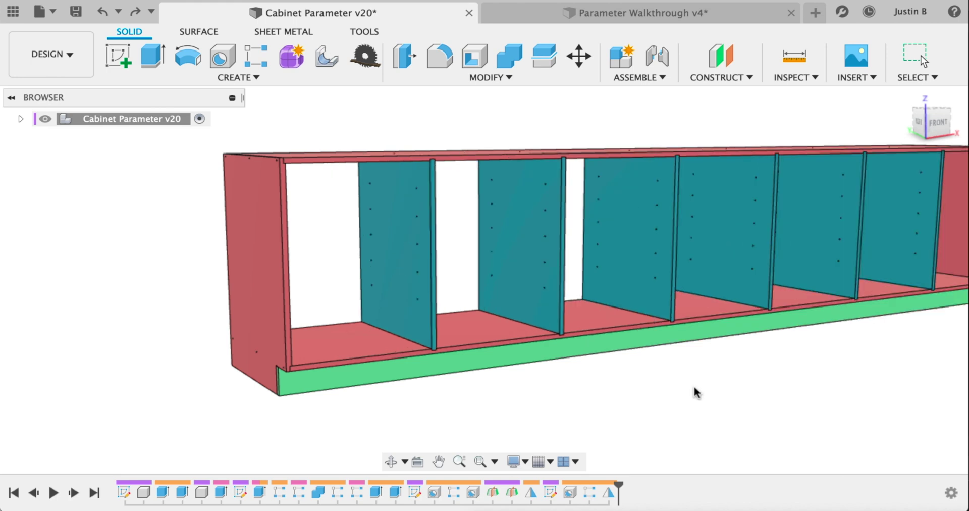
scroll(720, 381, down, 3)
shift+middle_drag(719, 381, 712, 398)
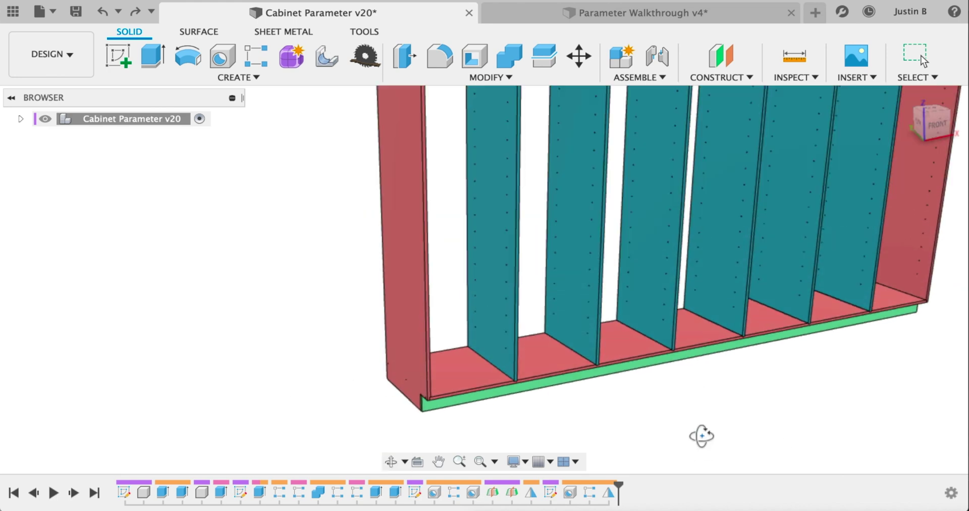
scroll(762, 404, down, 3)
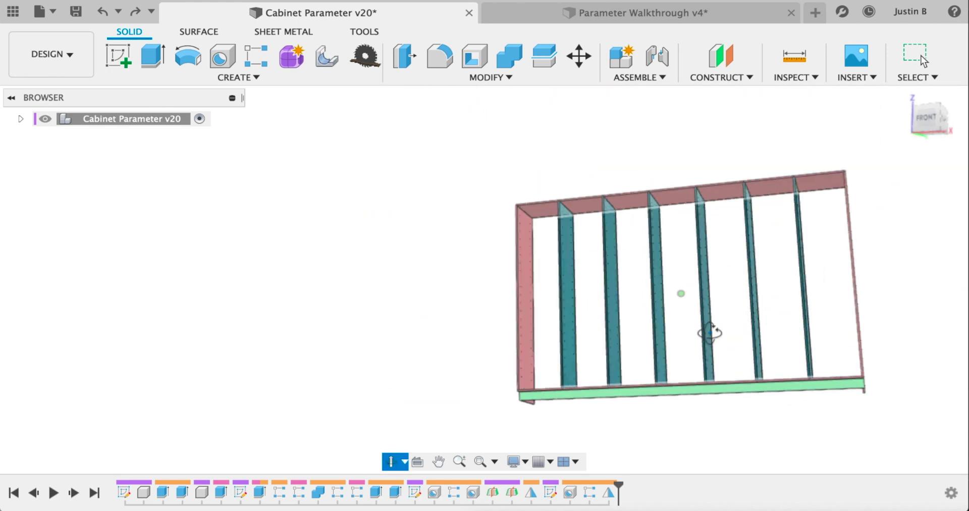